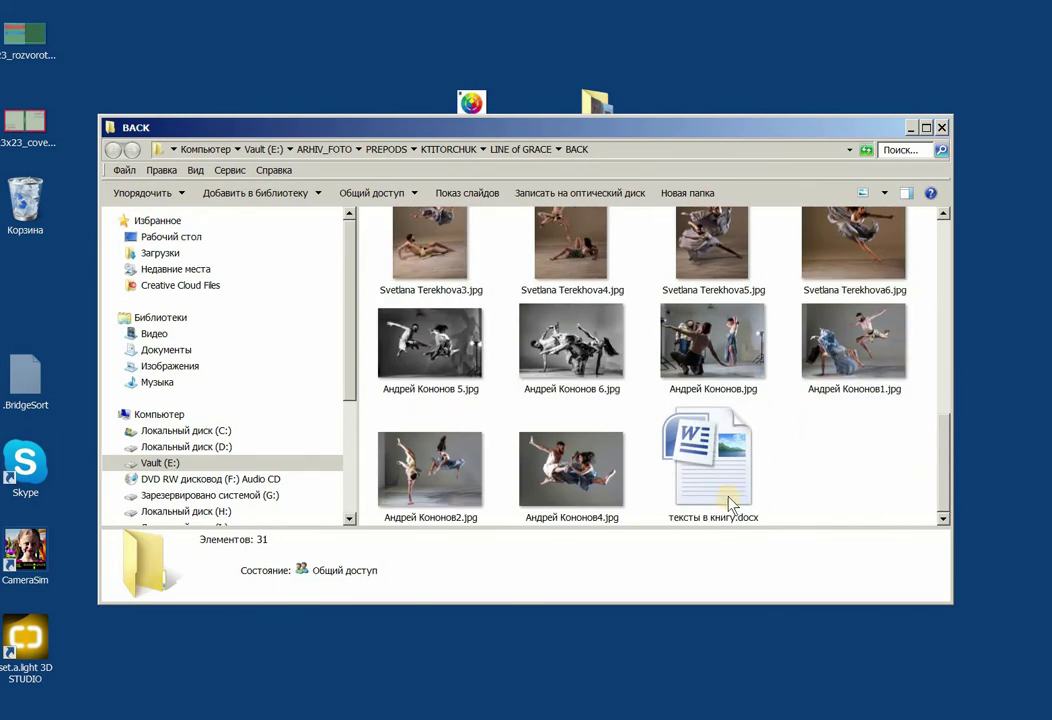
- Look through the photobook materials in the BACK folder, including the texts document, the advertising image and the layout templates
{"action": "left_click", "coordinate": [708, 497]}
{"action": "left_click_drag", "start_coordinate": [944, 490], "coordinate": [911, 240]}
{"action": "left_click", "coordinate": [446, 272]}
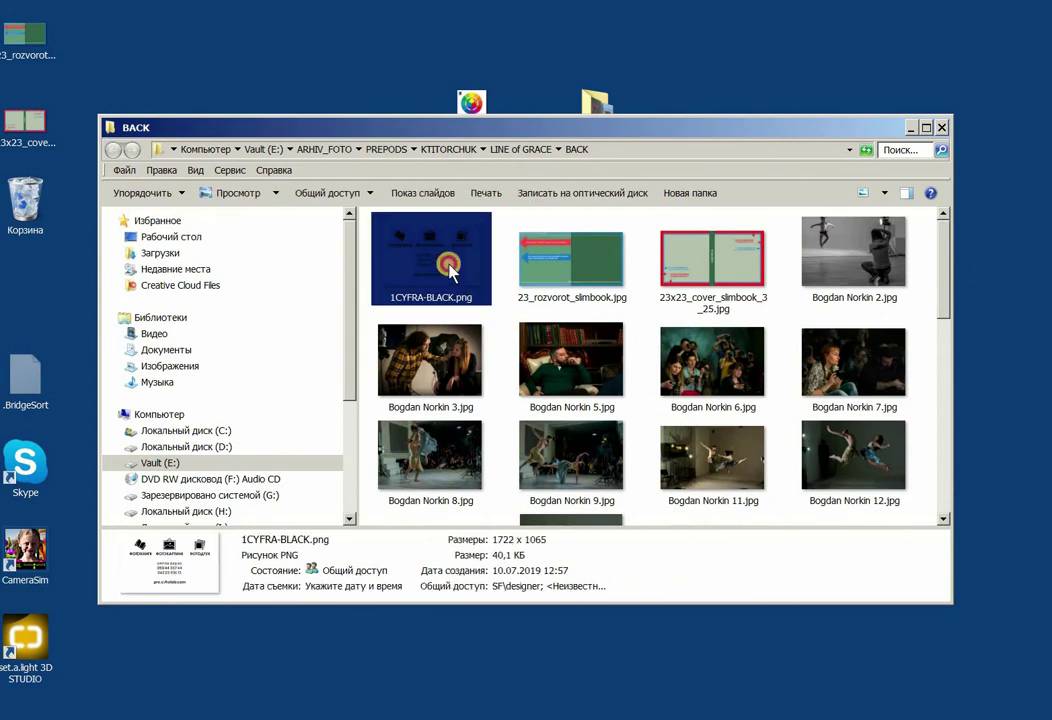
{"action": "key", "text": "Right"}
{"action": "key", "text": "Right"}
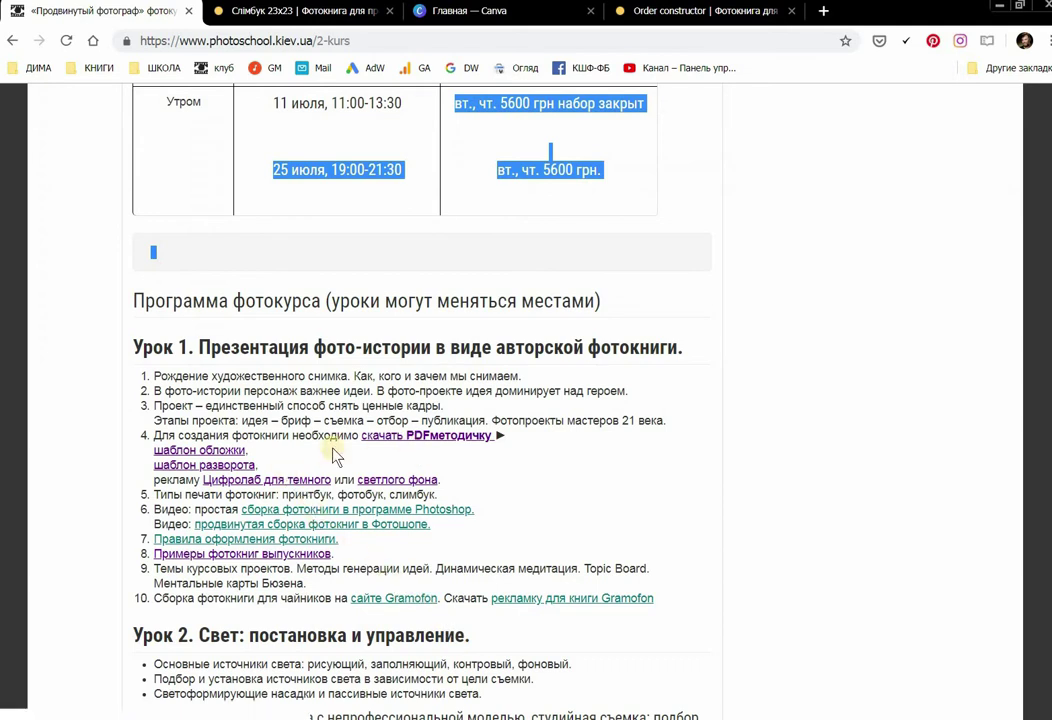
- View the photobook cover template and the Cyfrolab advert for a light background linked on the course page
{"action": "left_click", "coordinate": [226, 452]}
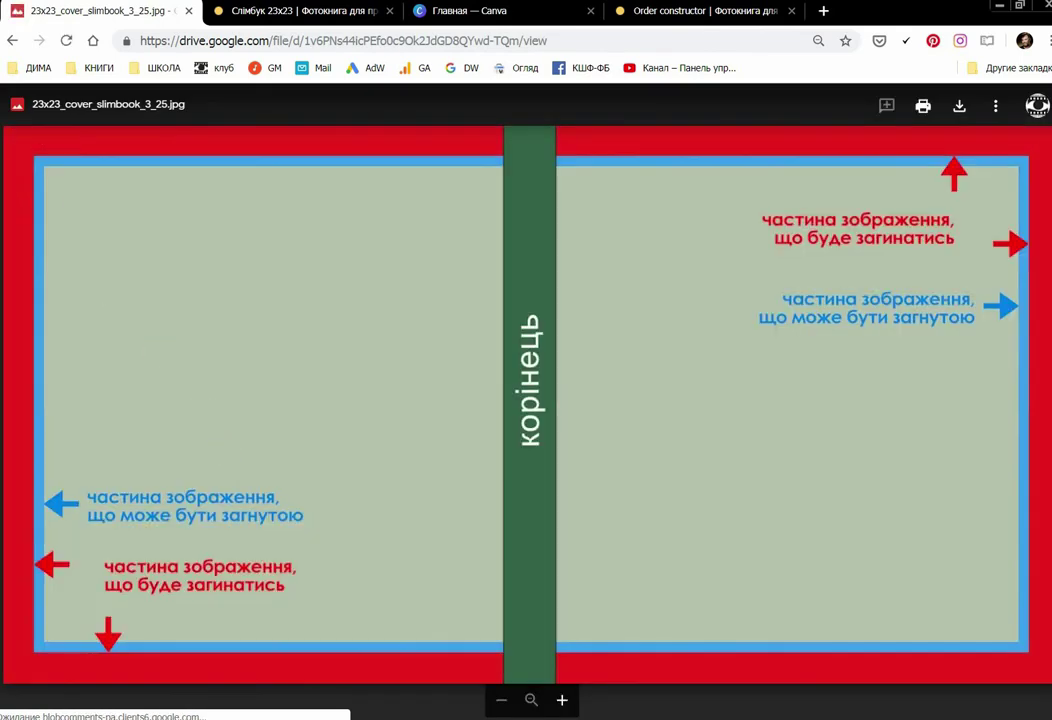
{"action": "left_click", "coordinate": [14, 42]}
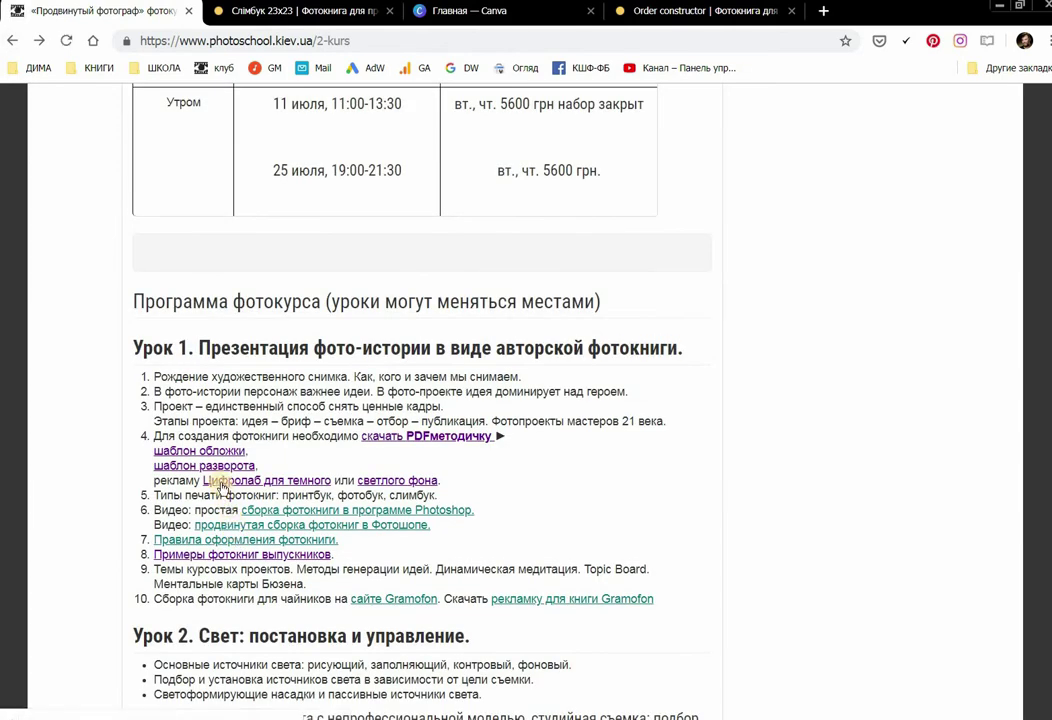
{"action": "left_click", "coordinate": [386, 483]}
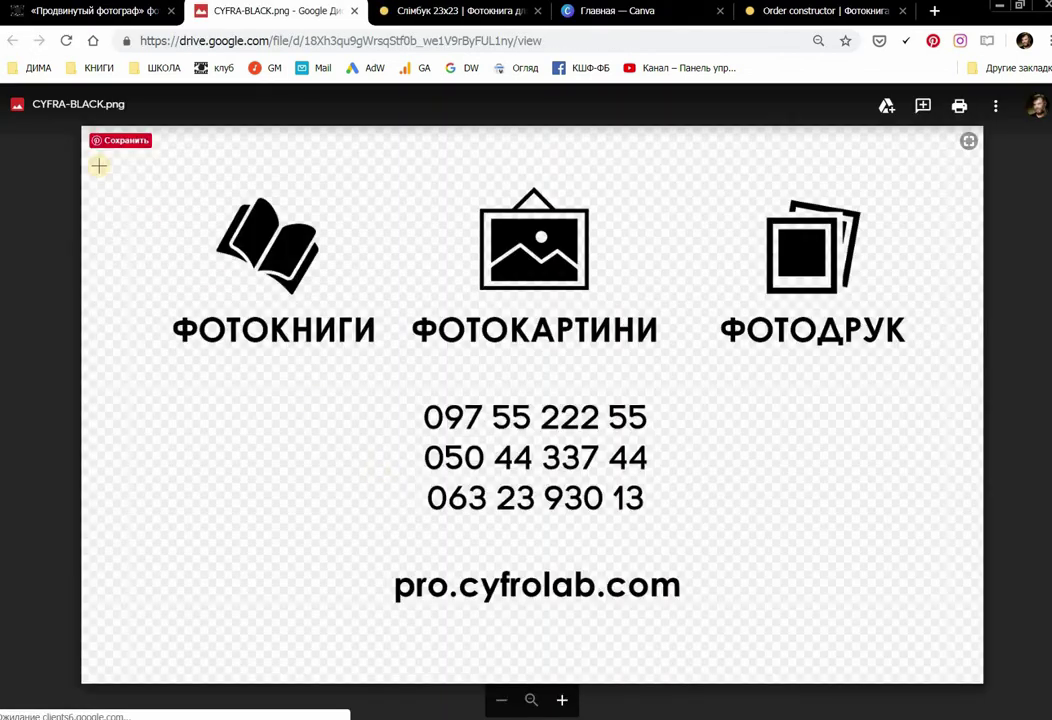
{"action": "left_click", "coordinate": [354, 11]}
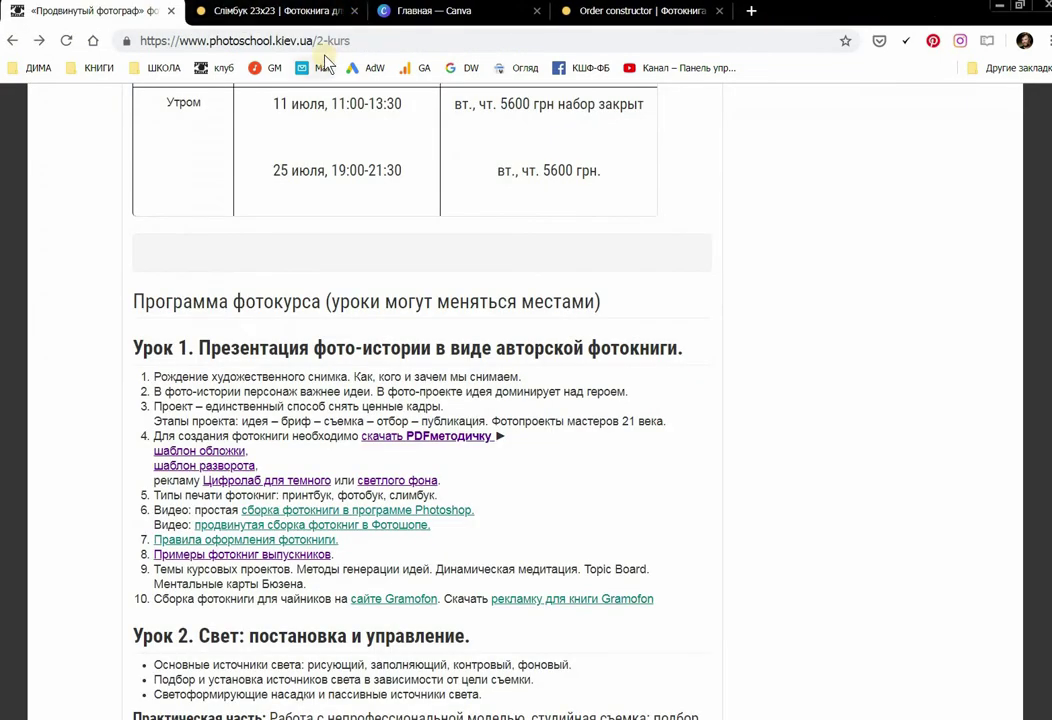
- Switch to the pro.cyfrolab website and view the SlimBook 23x23 photobook page
{"action": "left_click", "coordinate": [262, 12]}
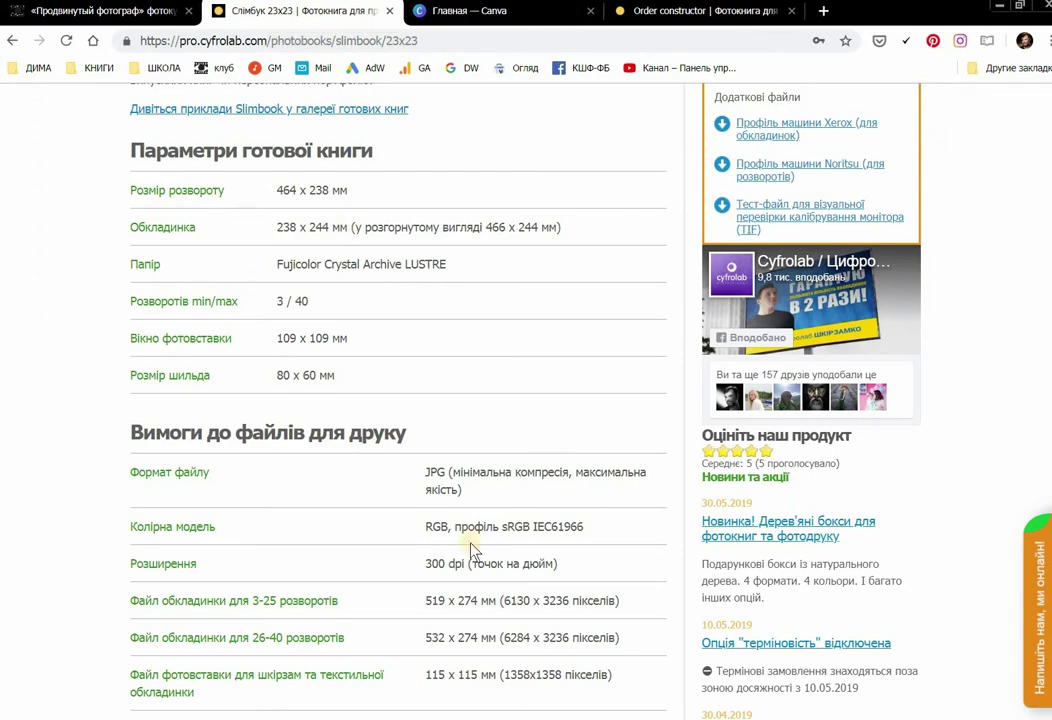
{"action": "scroll", "coordinate": [481, 300], "scroll_direction": "up", "scroll_amount": 5}
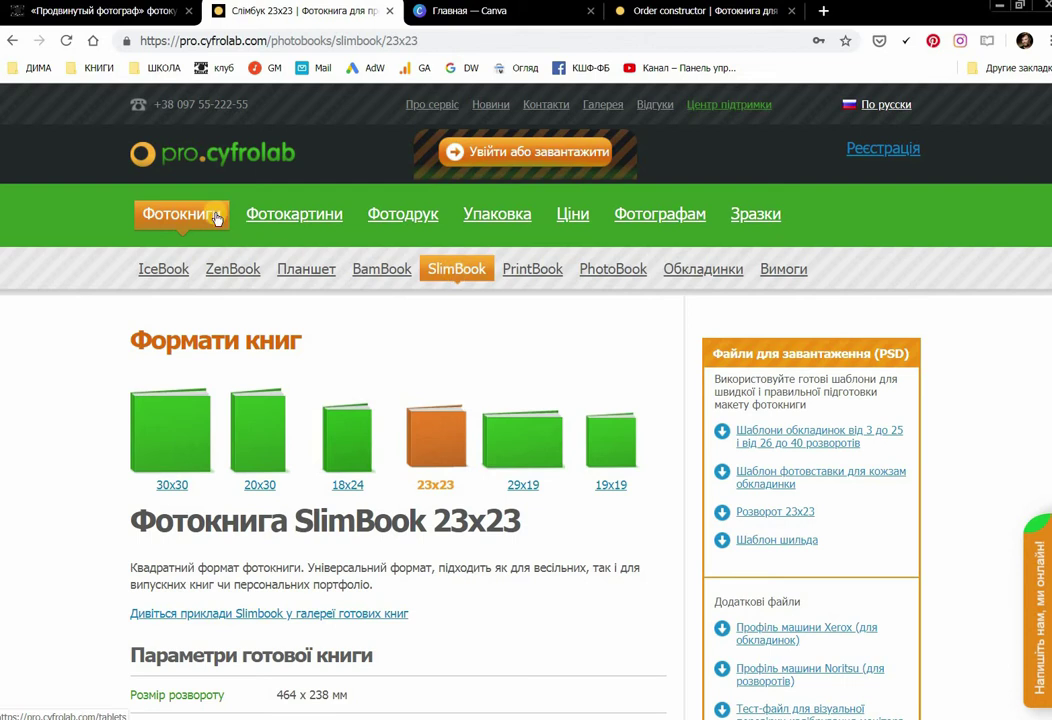
{"action": "left_click", "coordinate": [434, 486]}
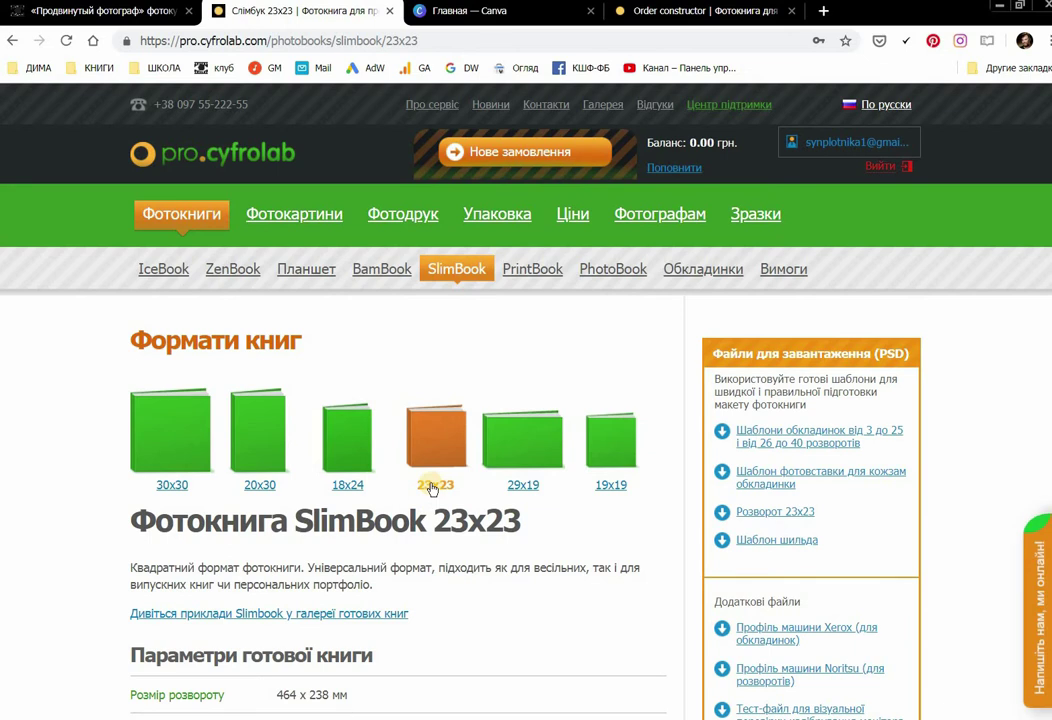
{"action": "scroll", "coordinate": [575, 511], "scroll_direction": "down", "scroll_amount": 3}
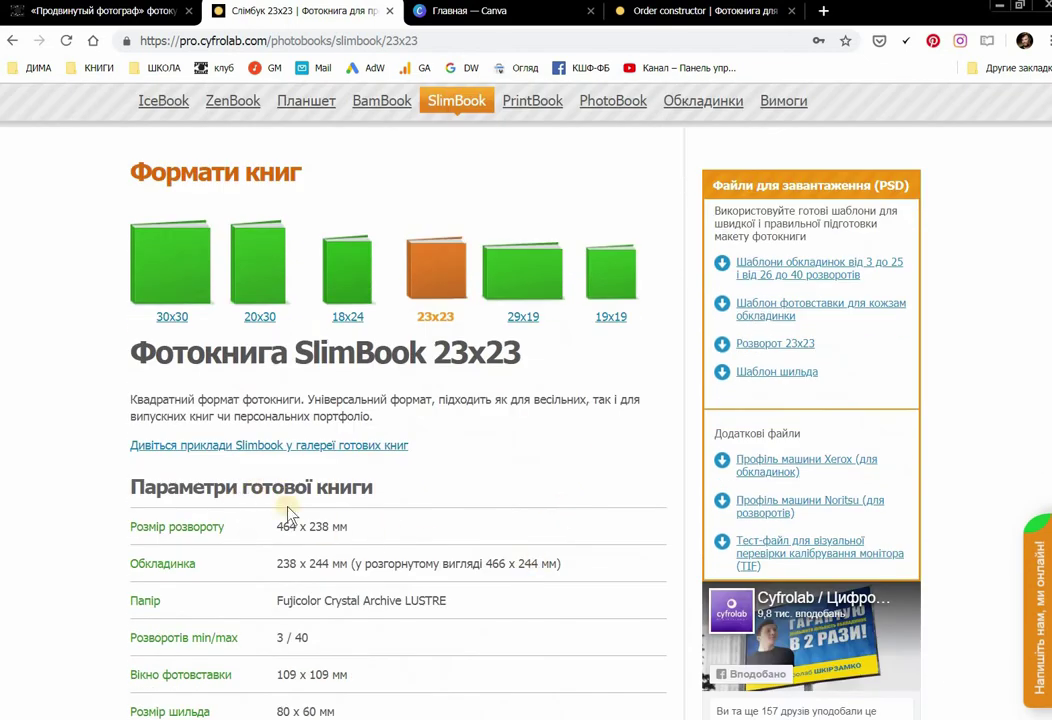
- Examine the SlimBook 23x23 print file requirements for file format, colour model, resolution and cover file size
{"action": "scroll", "coordinate": [265, 490], "scroll_direction": "down", "scroll_amount": 5}
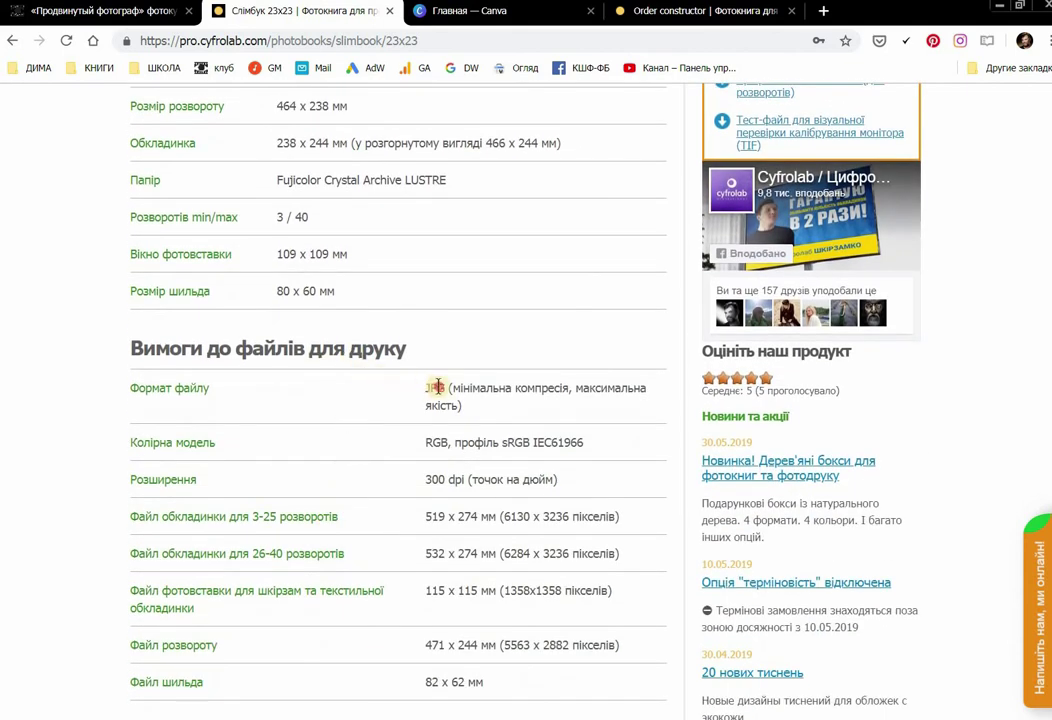
{"action": "left_click_drag", "start_coordinate": [427, 388], "coordinate": [493, 418]}
{"action": "triple_click", "coordinate": [478, 440]}
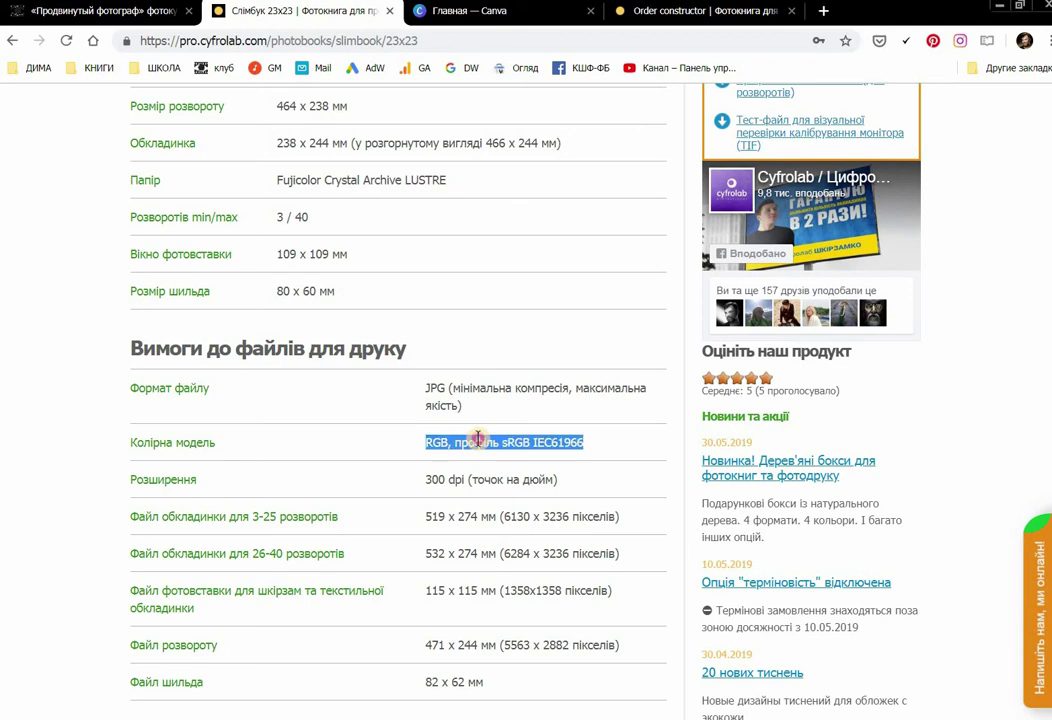
{"action": "triple_click", "coordinate": [459, 477]}
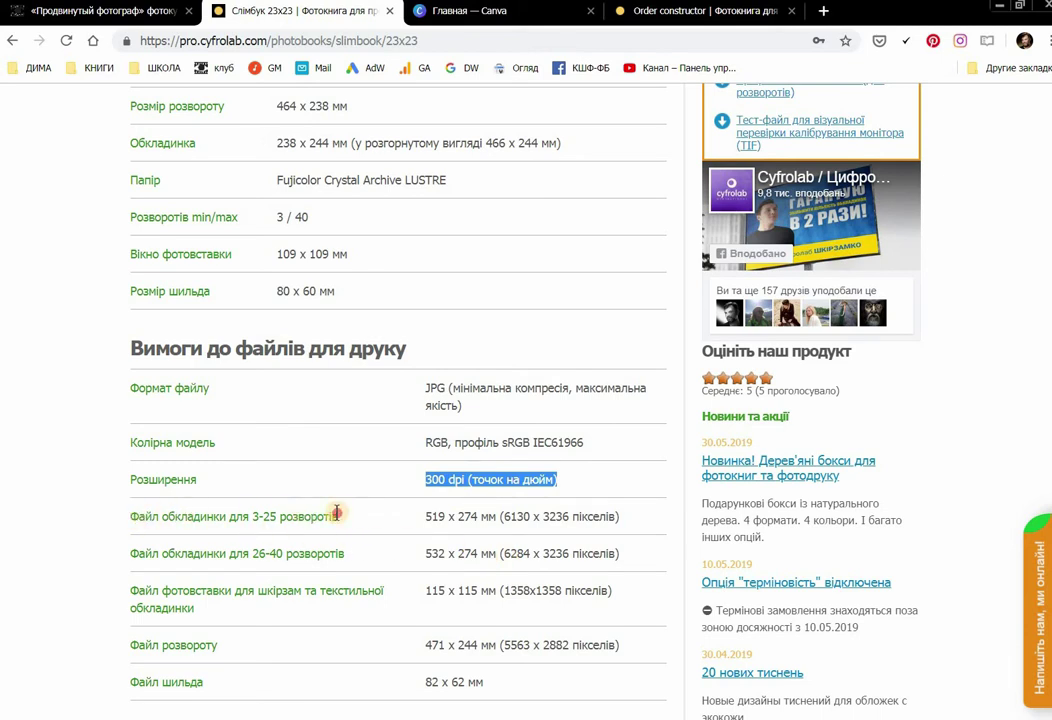
{"action": "left_click_drag", "start_coordinate": [457, 516], "coordinate": [610, 514]}
{"action": "scroll", "coordinate": [545, 600], "scroll_direction": "down", "scroll_amount": 1}
{"action": "scroll", "coordinate": [530, 590], "scroll_direction": "down", "scroll_amount": 1}
- Copy the spread file's pixel width from the requirements and start a custom-size design in Canva with width 5563 px
{"action": "double_click", "coordinate": [512, 560]}
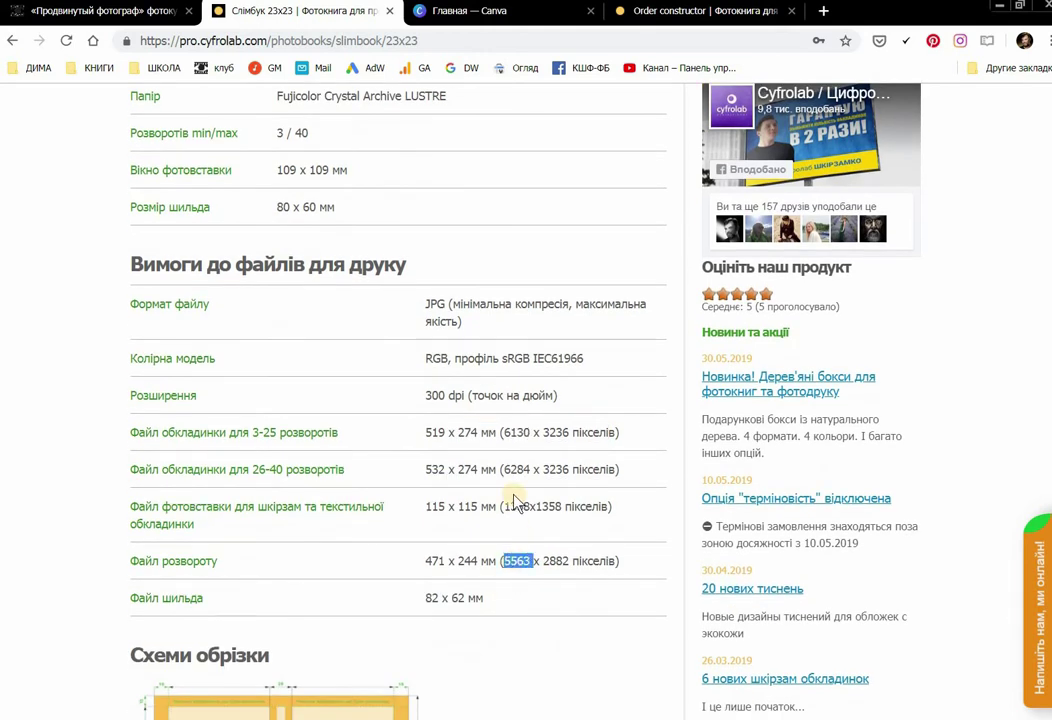
{"action": "left_click", "coordinate": [469, 14]}
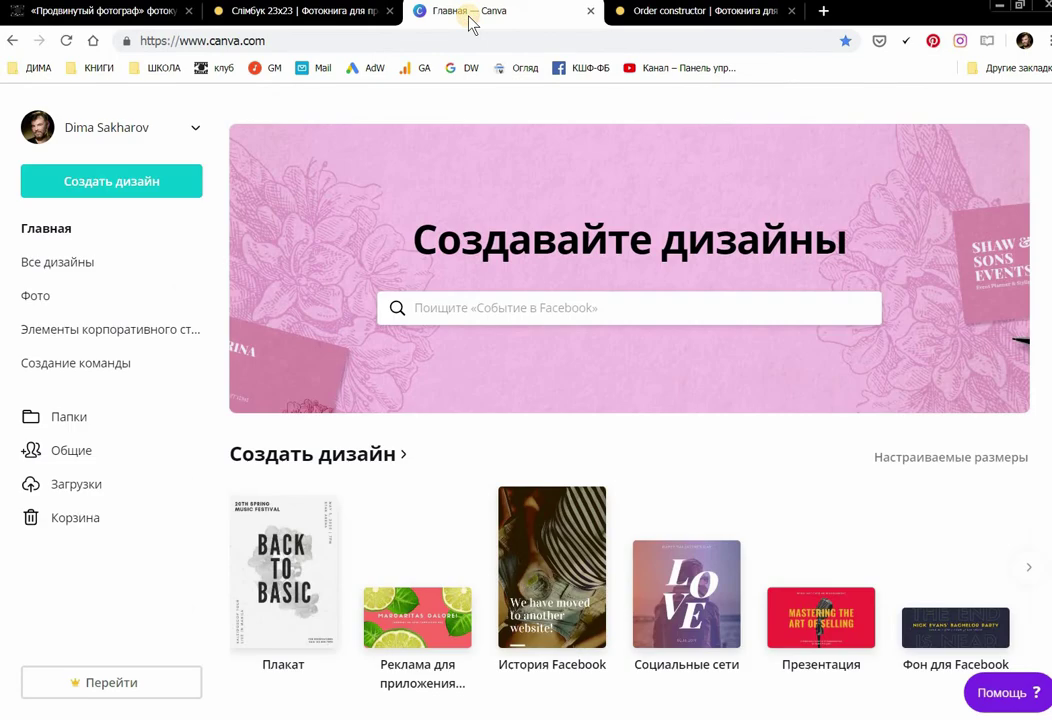
{"action": "left_click", "coordinate": [104, 186]}
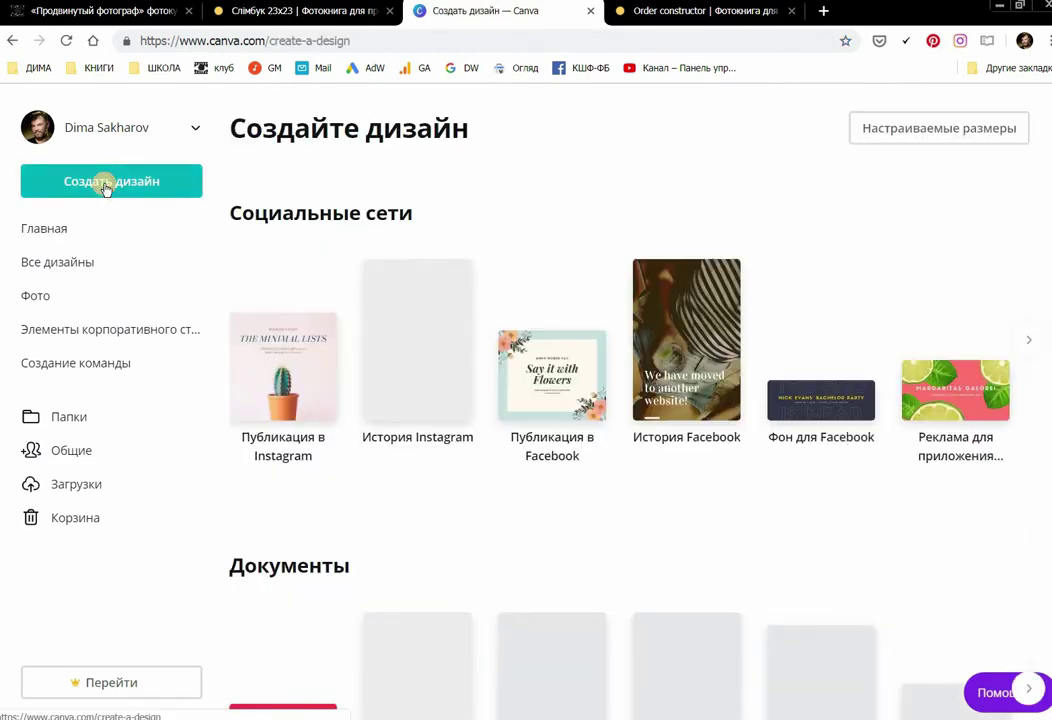
{"action": "left_click", "coordinate": [927, 133]}
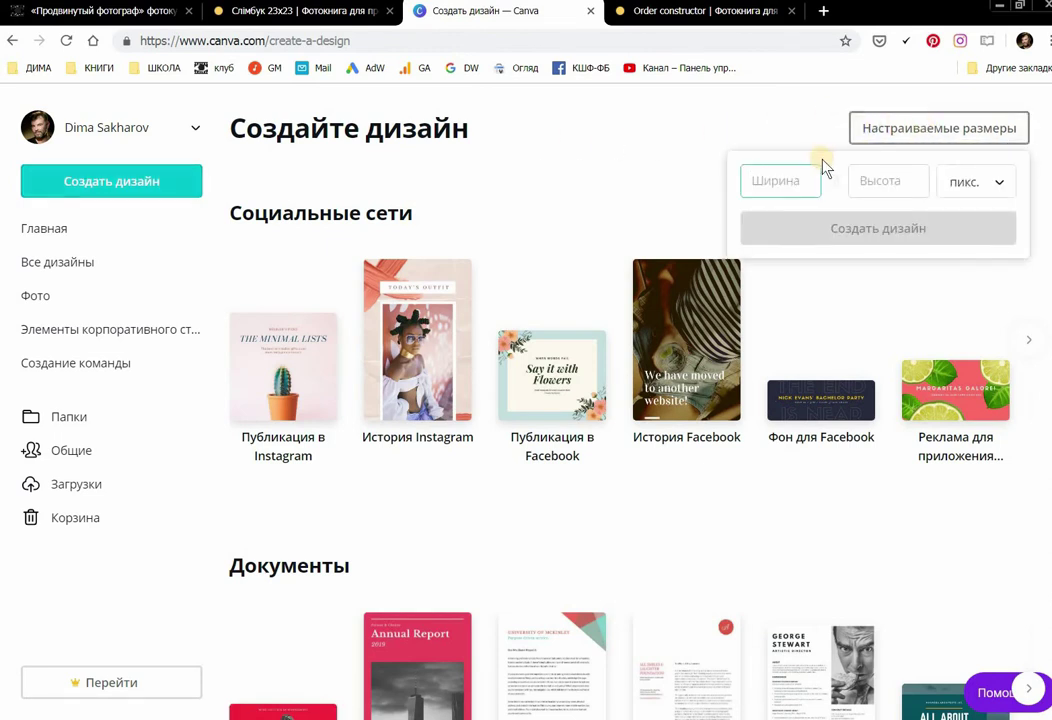
{"action": "type", "text": "5563"}
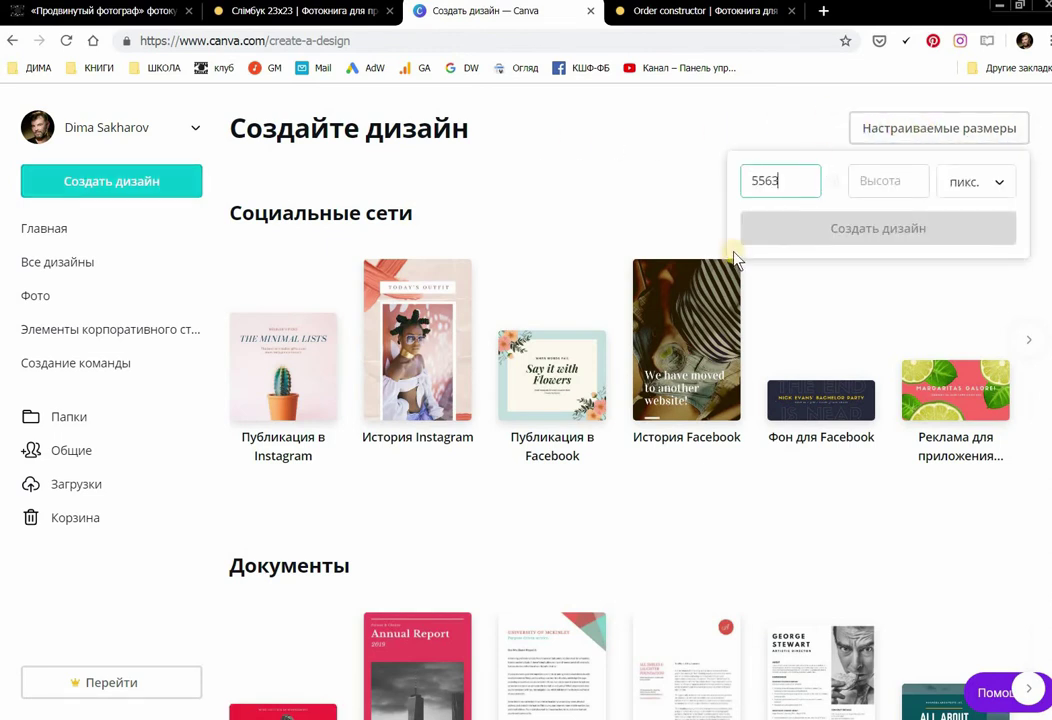
- Take the spread file's pixel height from the requirements, set the custom design height to 2882 px and create the design
{"action": "left_click", "coordinate": [262, 12]}
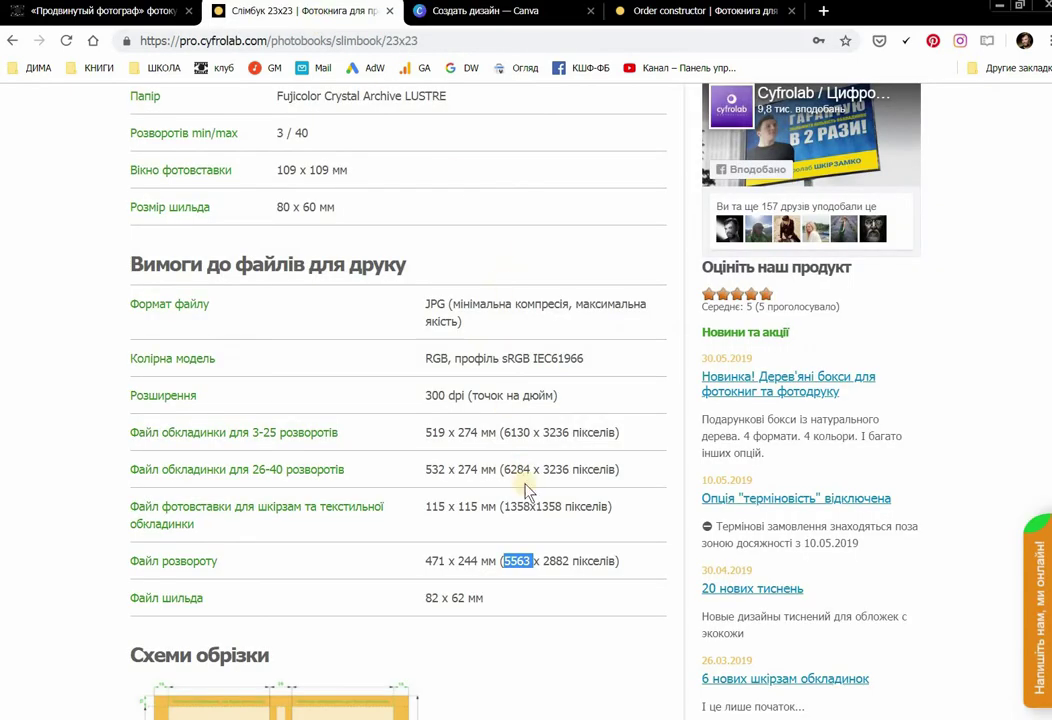
{"action": "left_click", "coordinate": [552, 562]}
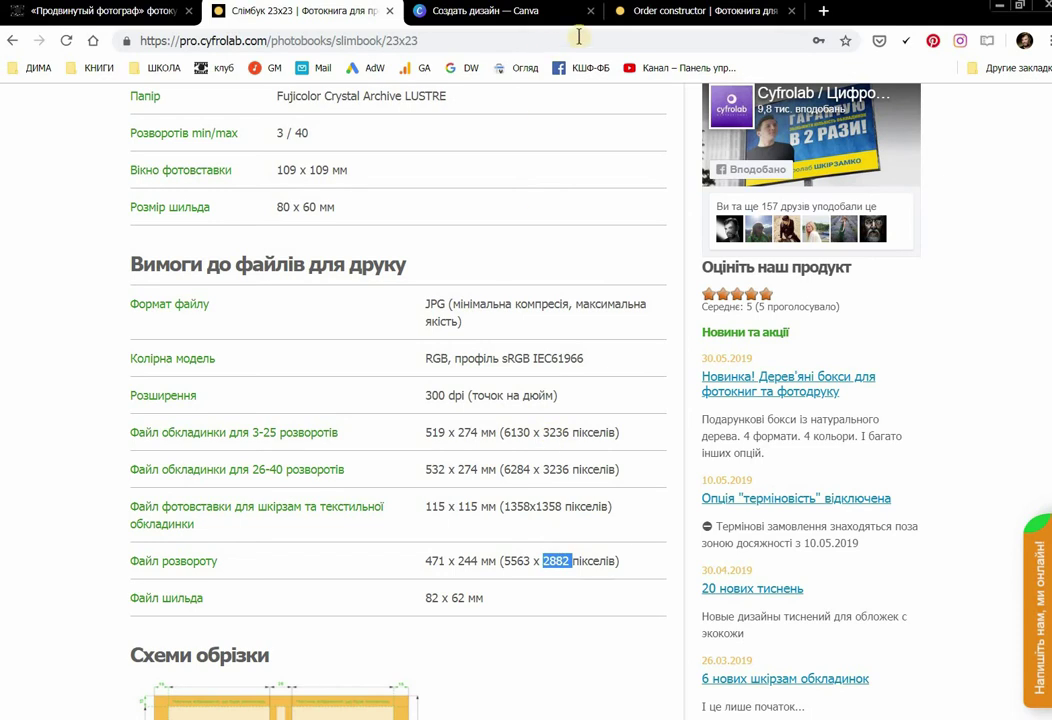
{"action": "left_click", "coordinate": [518, 18]}
{"action": "left_click", "coordinate": [873, 184]}
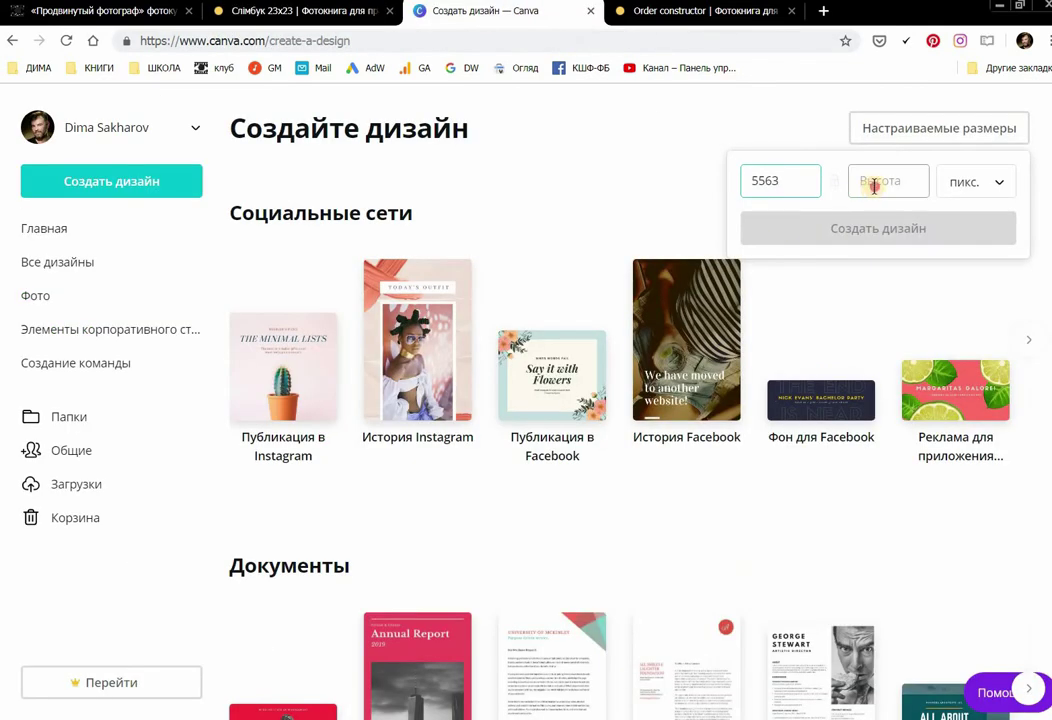
{"action": "type", "text": "2882"}
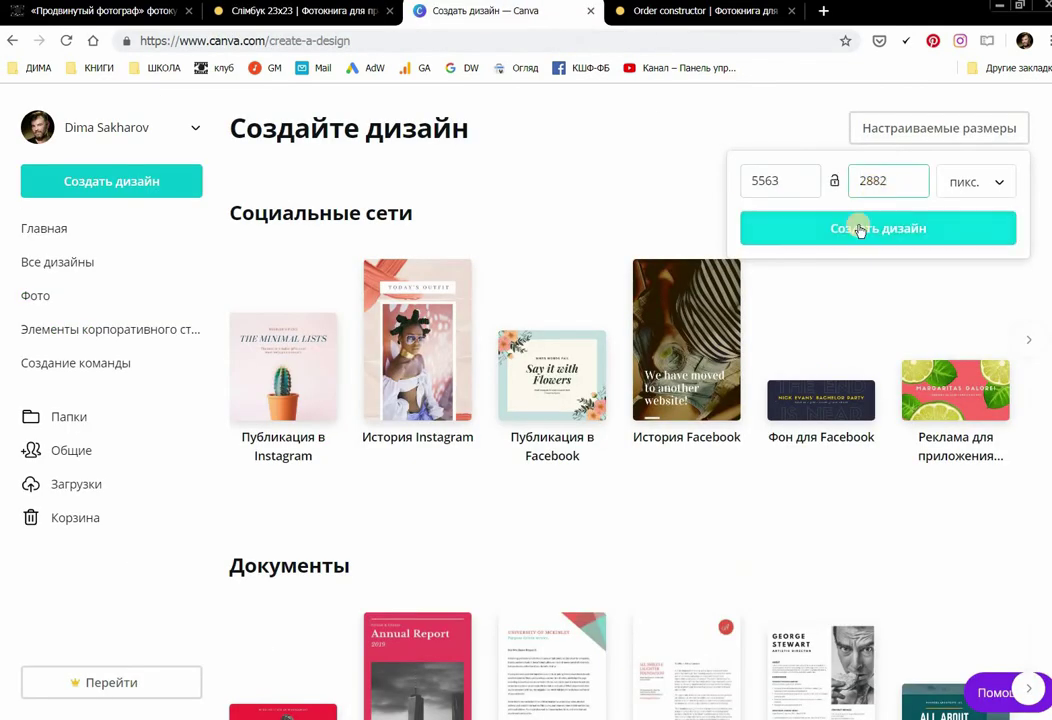
{"action": "left_click", "coordinate": [857, 228]}
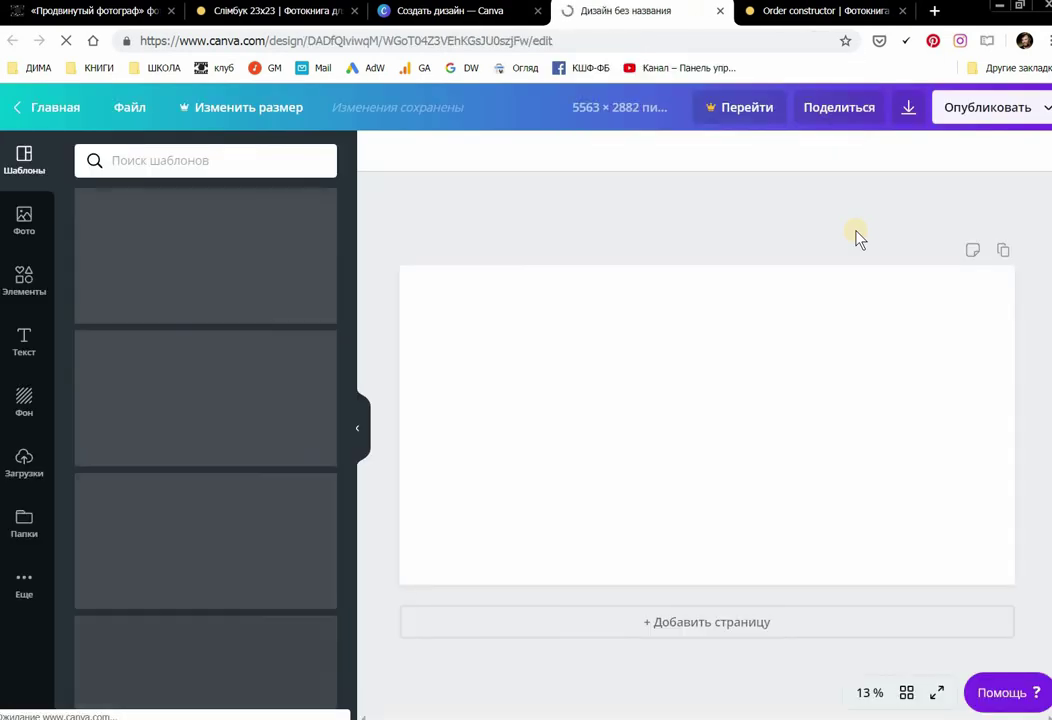
- Name the new design "23-23 Slim"
{"action": "left_click", "coordinate": [612, 101]}
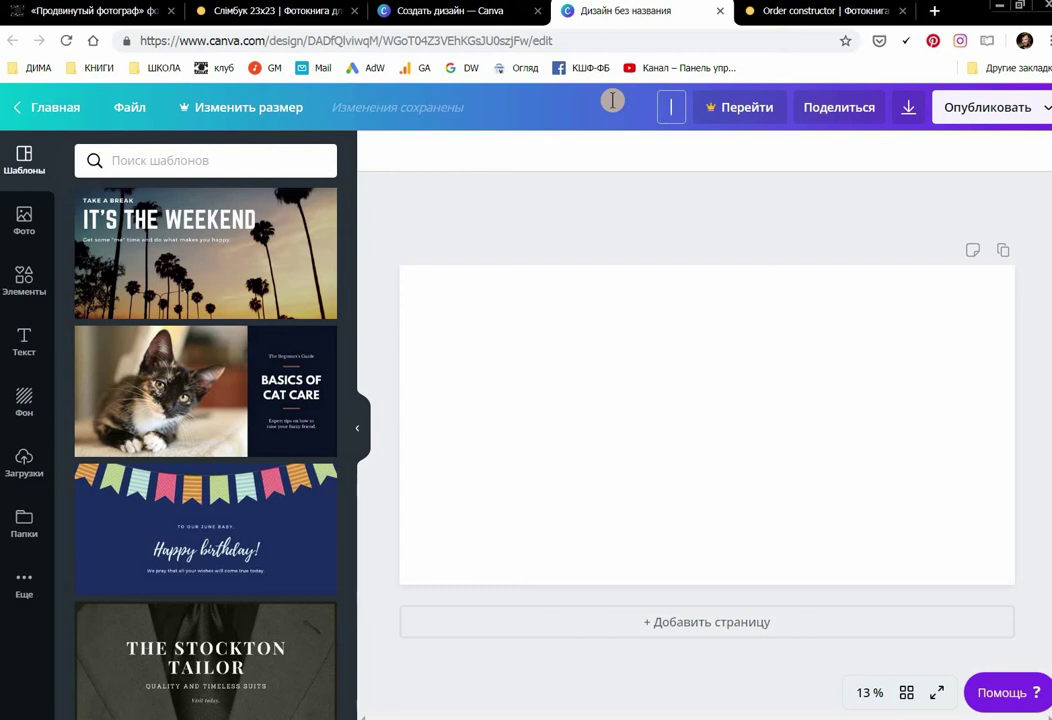
{"action": "type", "text": "-23 Slim"}
{"action": "left_click", "coordinate": [604, 312]}
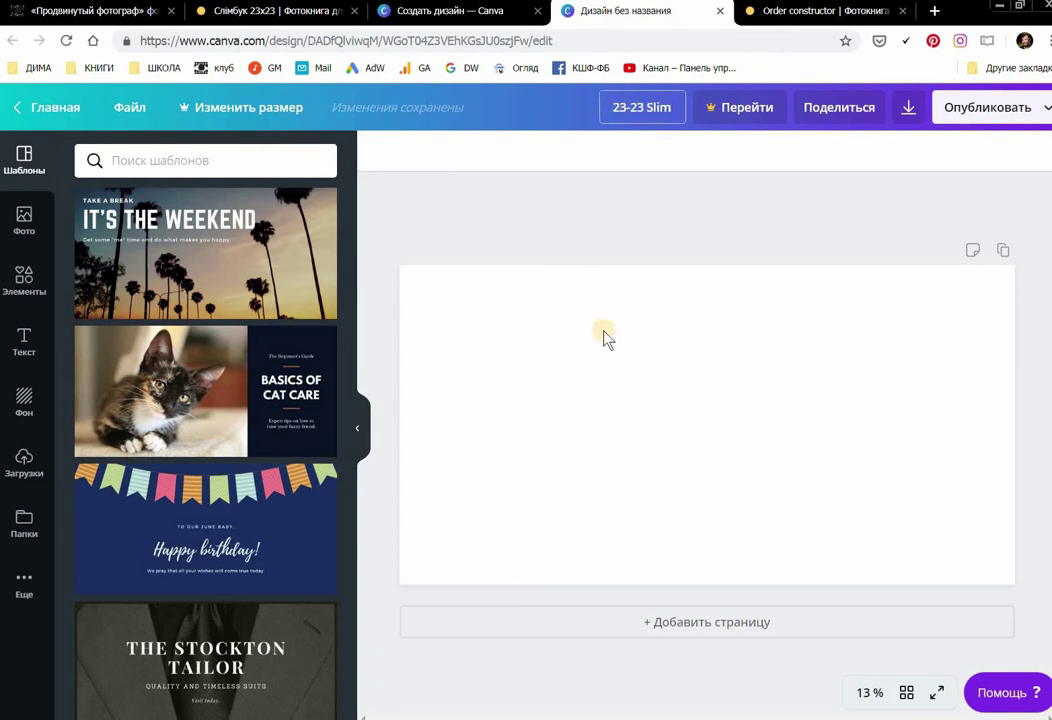
{"action": "left_click", "coordinate": [615, 369]}
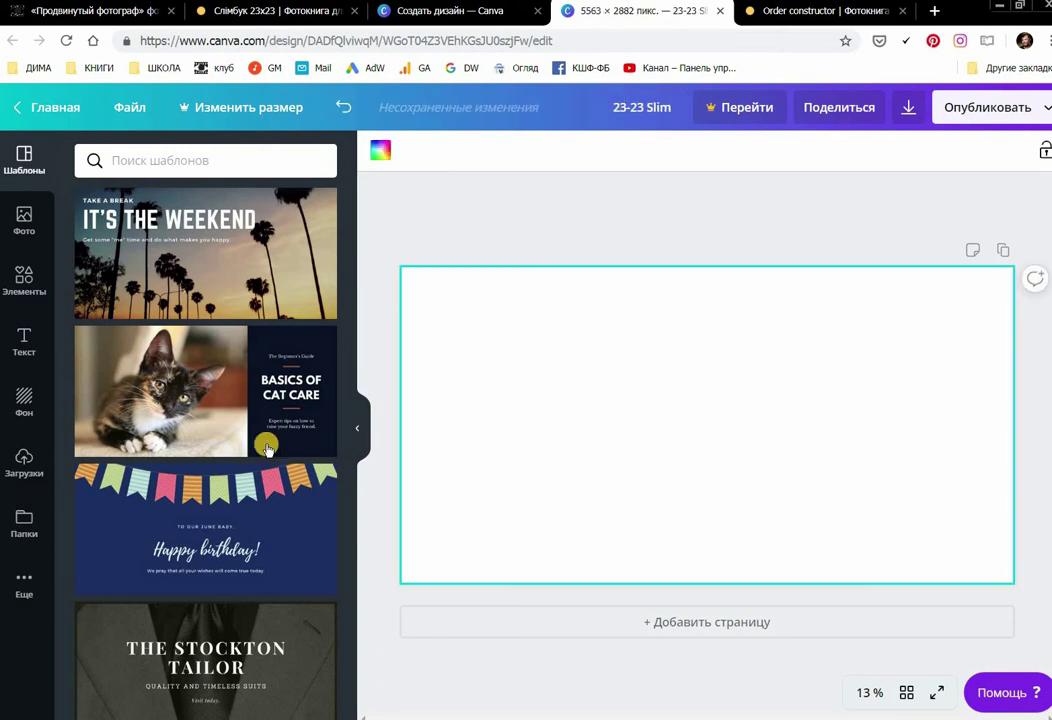
- Start an image upload and browse to the BACK folder through its desktop shortcut
{"action": "left_click", "coordinate": [24, 466]}
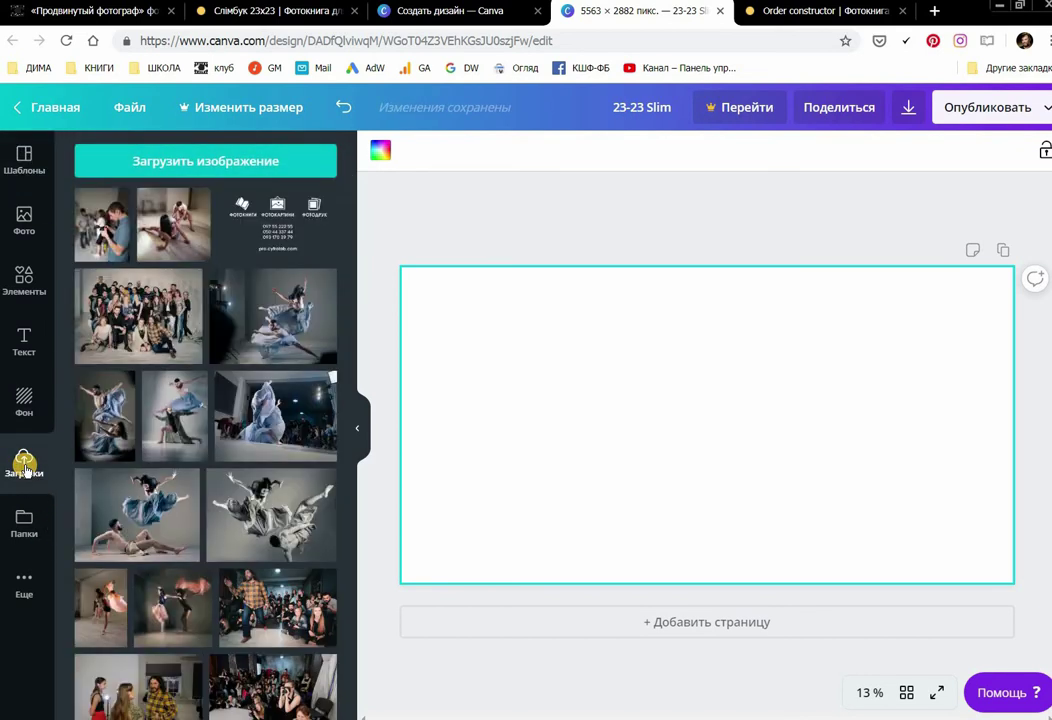
{"action": "left_click", "coordinate": [153, 165]}
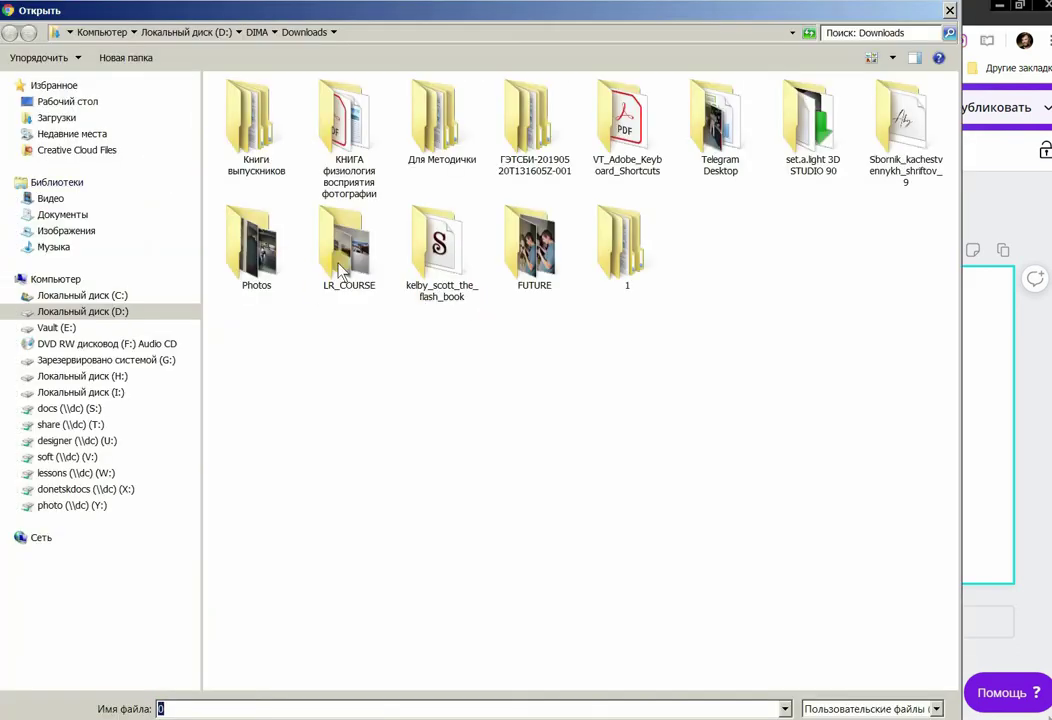
{"action": "left_click", "coordinate": [67, 101]}
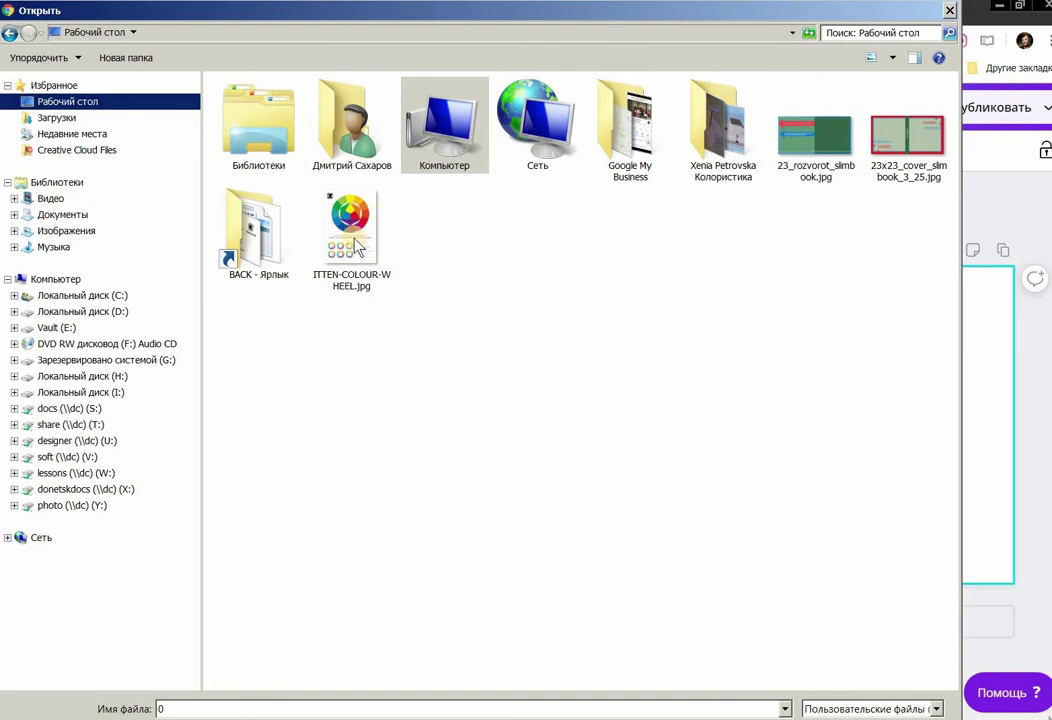
{"action": "double_click", "coordinate": [270, 245]}
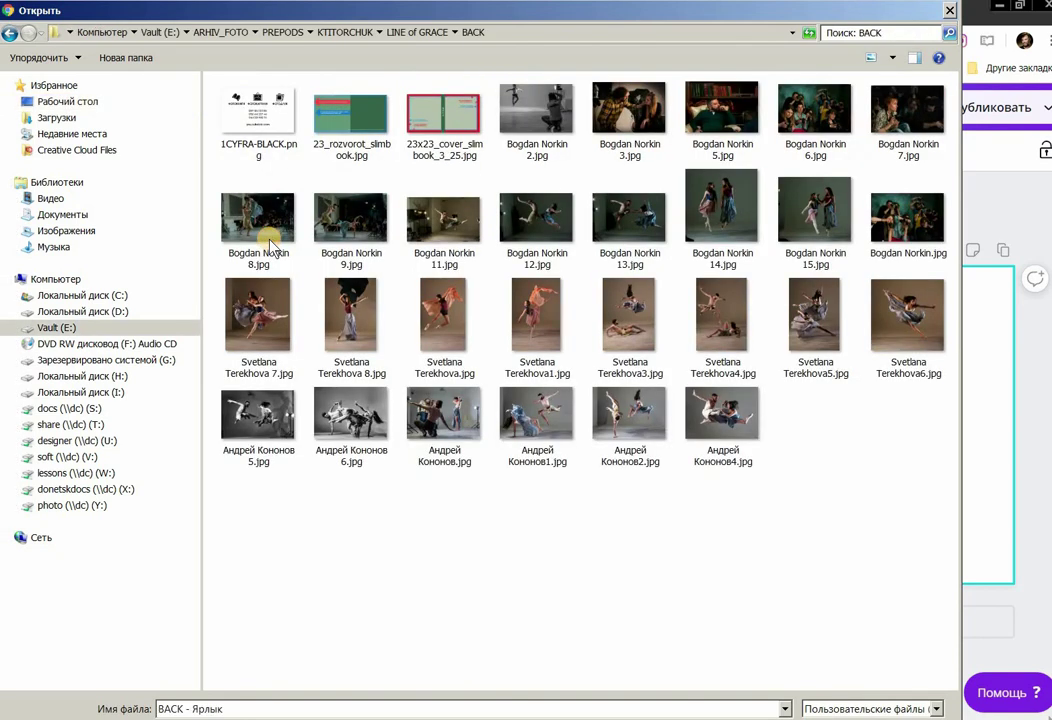
{"action": "left_click", "coordinate": [262, 130]}
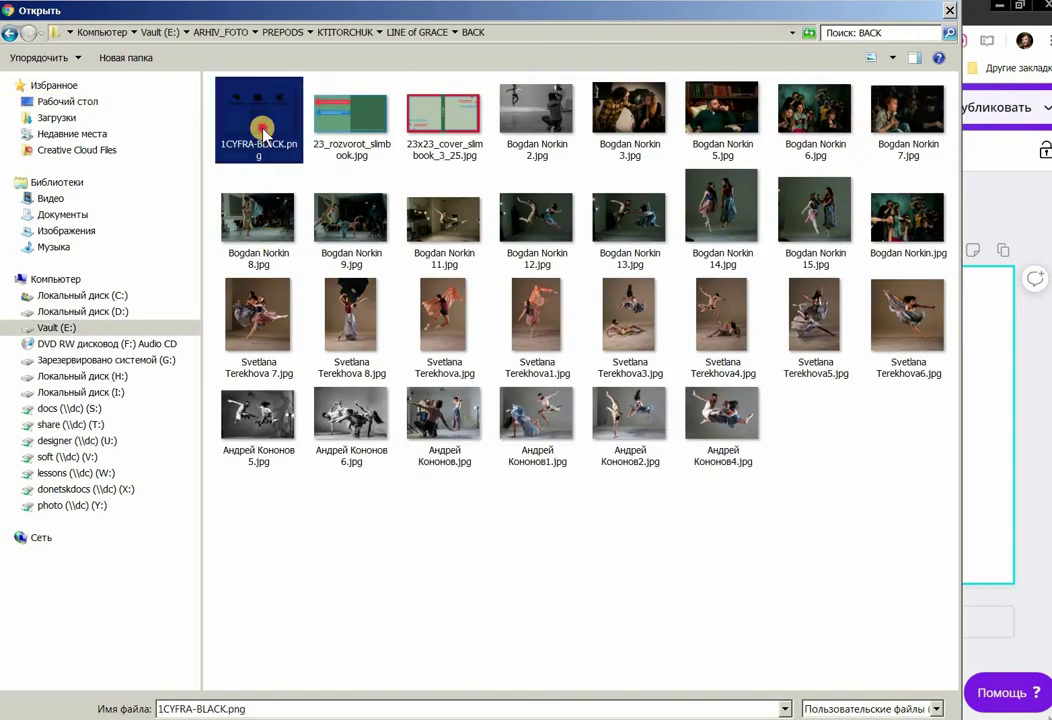
{"action": "left_click", "coordinate": [350, 130], "text": "ctrl"}
{"action": "left_click", "coordinate": [440, 118], "text": "ctrl"}
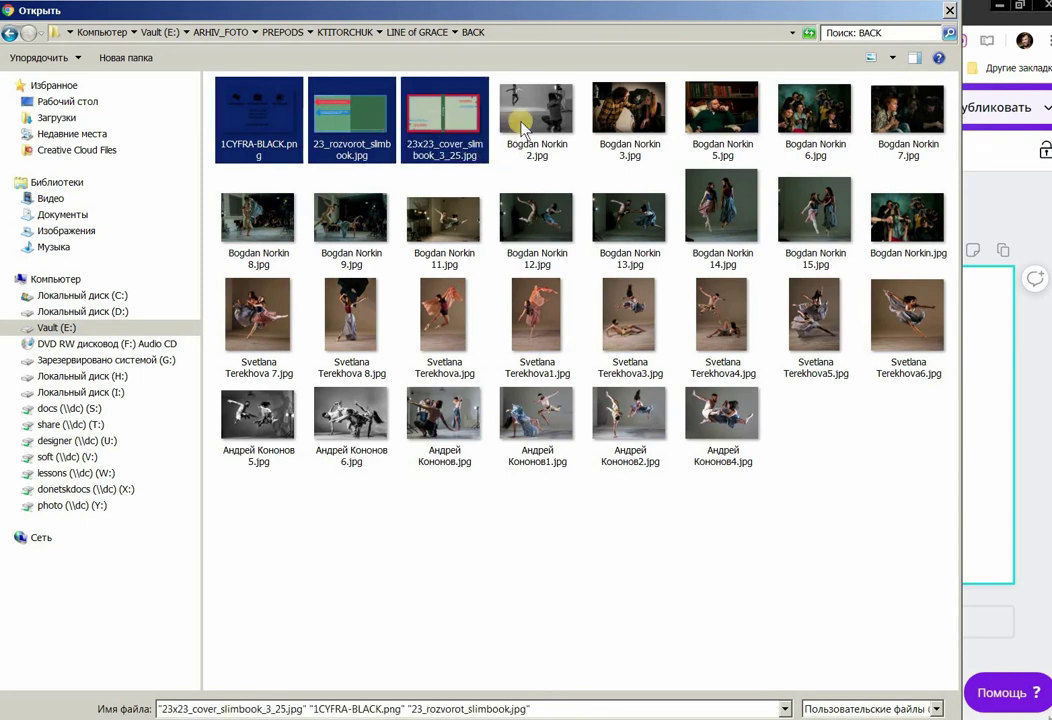
{"action": "left_click", "coordinate": [521, 124], "text": "ctrl"}
- Upload eight dance and studio photos from the BACK folder together with 23_rozvorot_slimbook.jpg and 23x23_cover_slimbook_3_25.jpg
{"action": "left_click", "coordinate": [621, 121]}
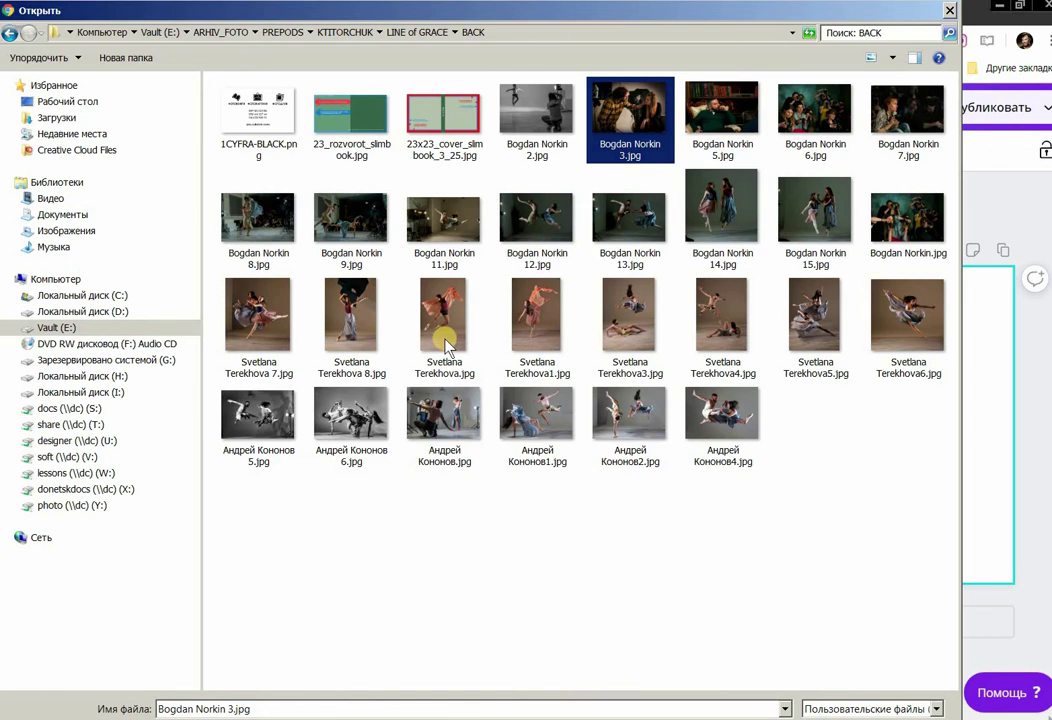
{"action": "left_click", "coordinate": [350, 412], "text": "ctrl"}
{"action": "left_click", "coordinate": [285, 405], "text": "ctrl"}
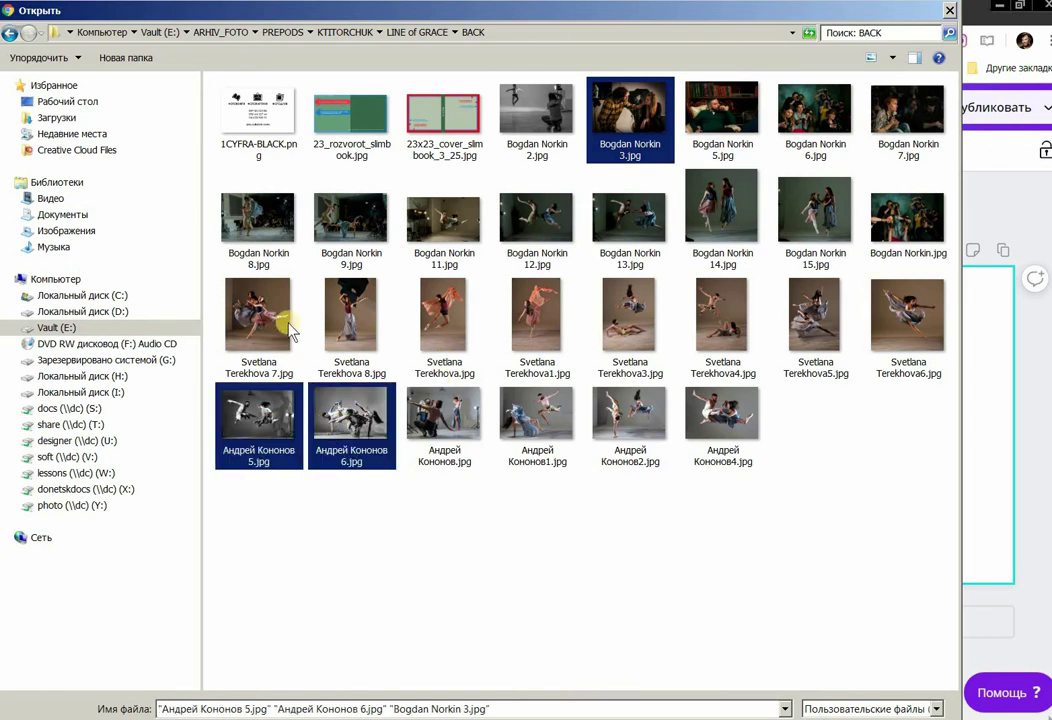
{"action": "left_click", "coordinate": [382, 314], "text": "ctrl"}
{"action": "left_click", "coordinate": [523, 318], "text": "ctrl"}
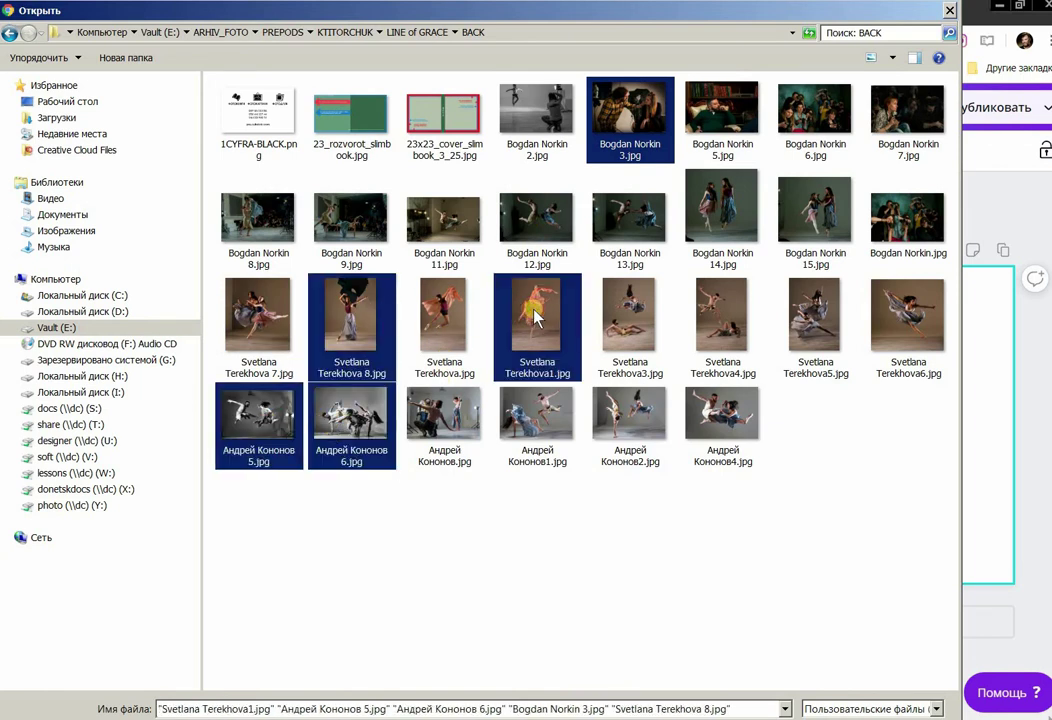
{"action": "left_click", "coordinate": [724, 220], "text": "ctrl"}
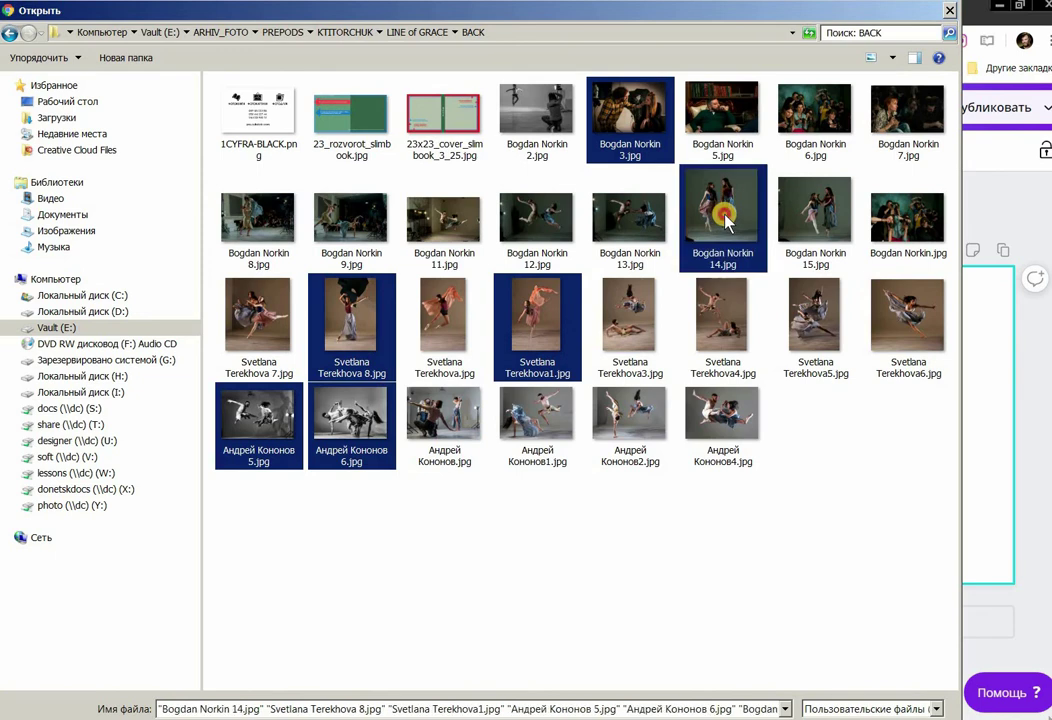
{"action": "left_click", "coordinate": [735, 117], "text": "ctrl"}
{"action": "left_click", "coordinate": [805, 115], "text": "ctrl"}
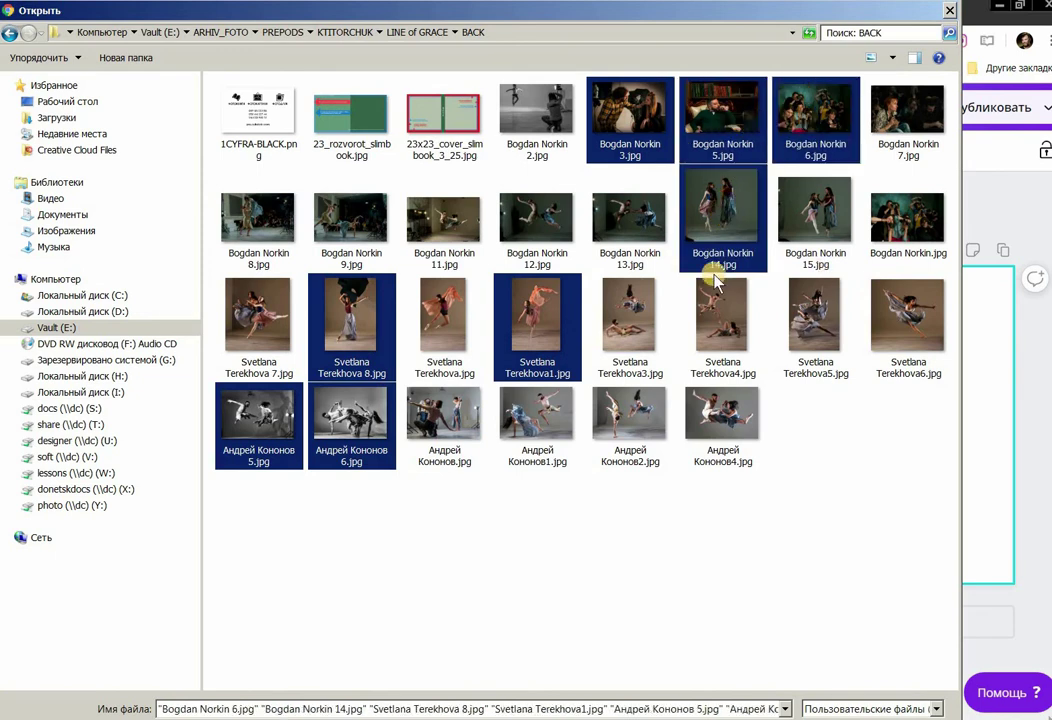
{"action": "left_click", "coordinate": [452, 128], "text": "ctrl"}
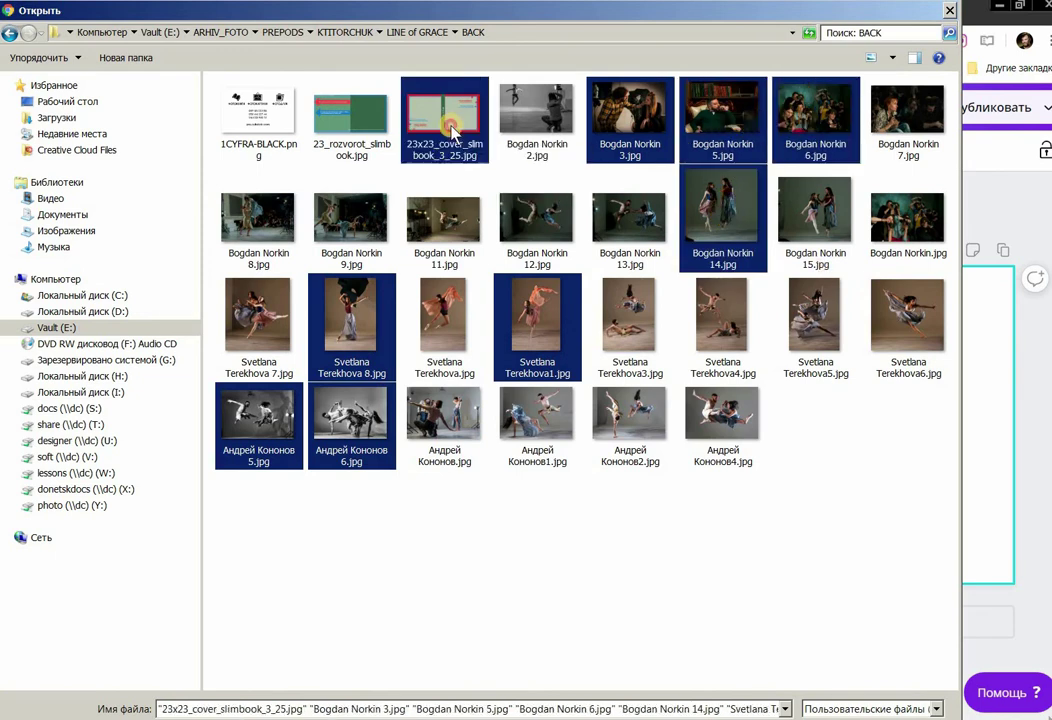
{"action": "left_click", "coordinate": [350, 115], "text": "ctrl"}
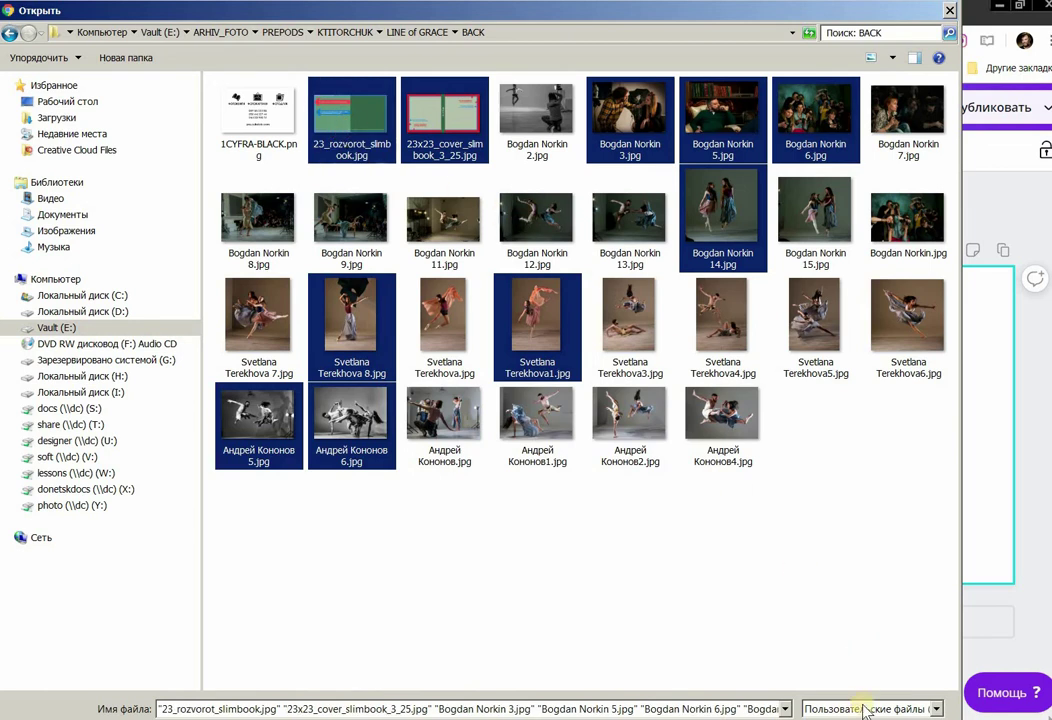
{"action": "key", "text": "Return"}
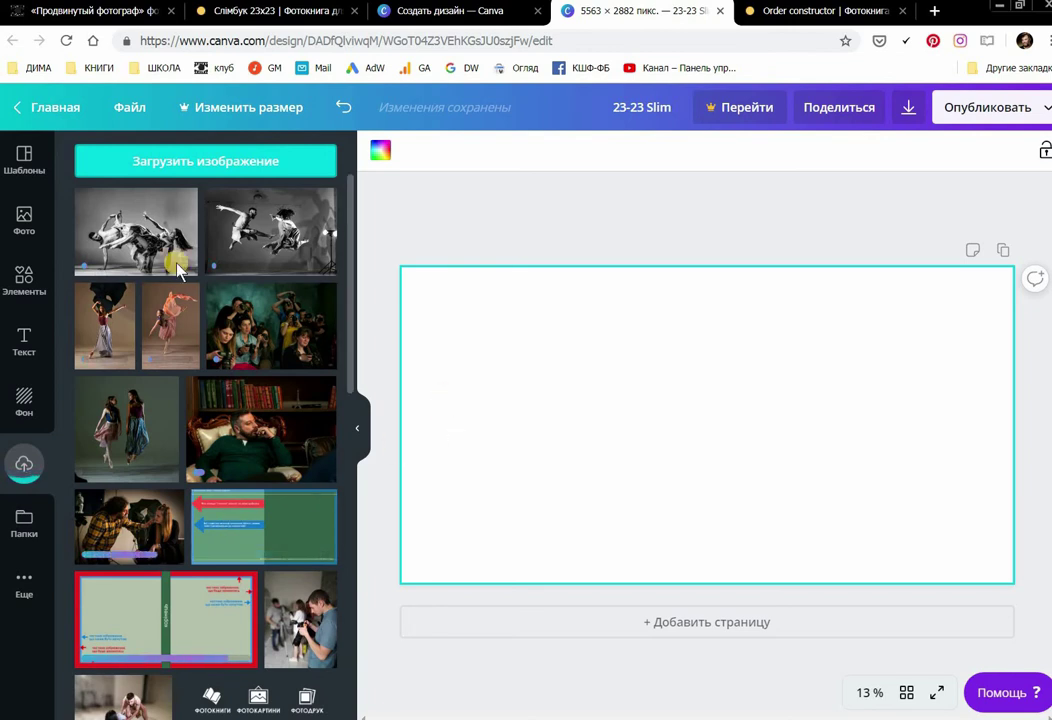
- Fill page 1 with the black-and-white photo of the two leaping dancers and add an empty second page
{"action": "left_click_drag", "start_coordinate": [246, 200], "coordinate": [425, 285]}
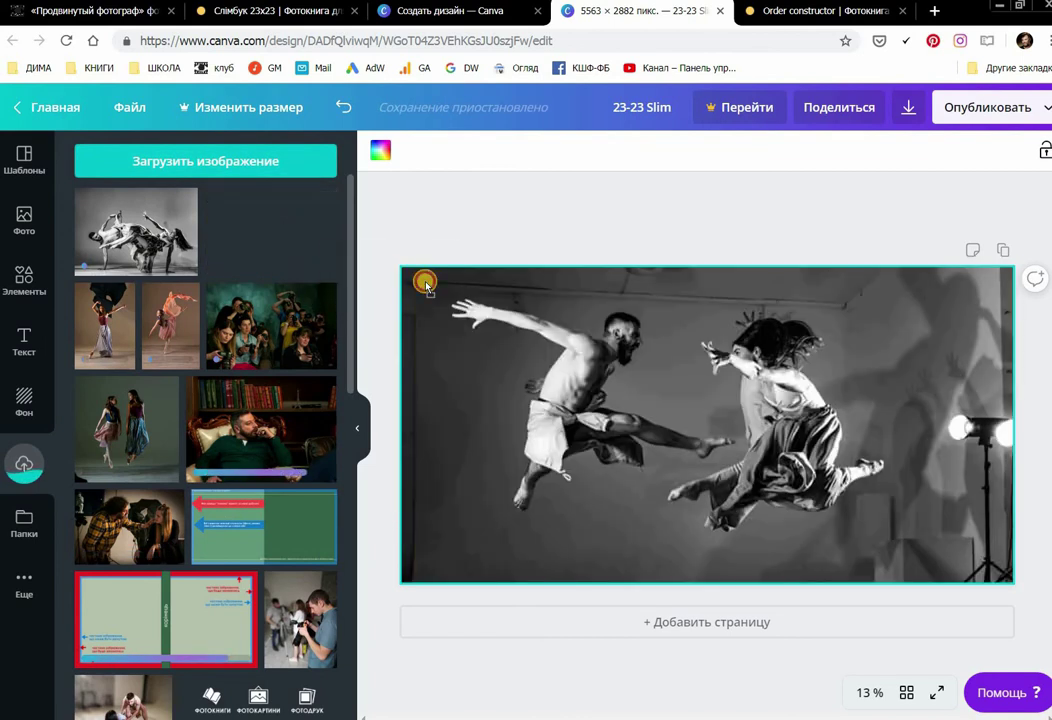
{"action": "left_click", "coordinate": [646, 625]}
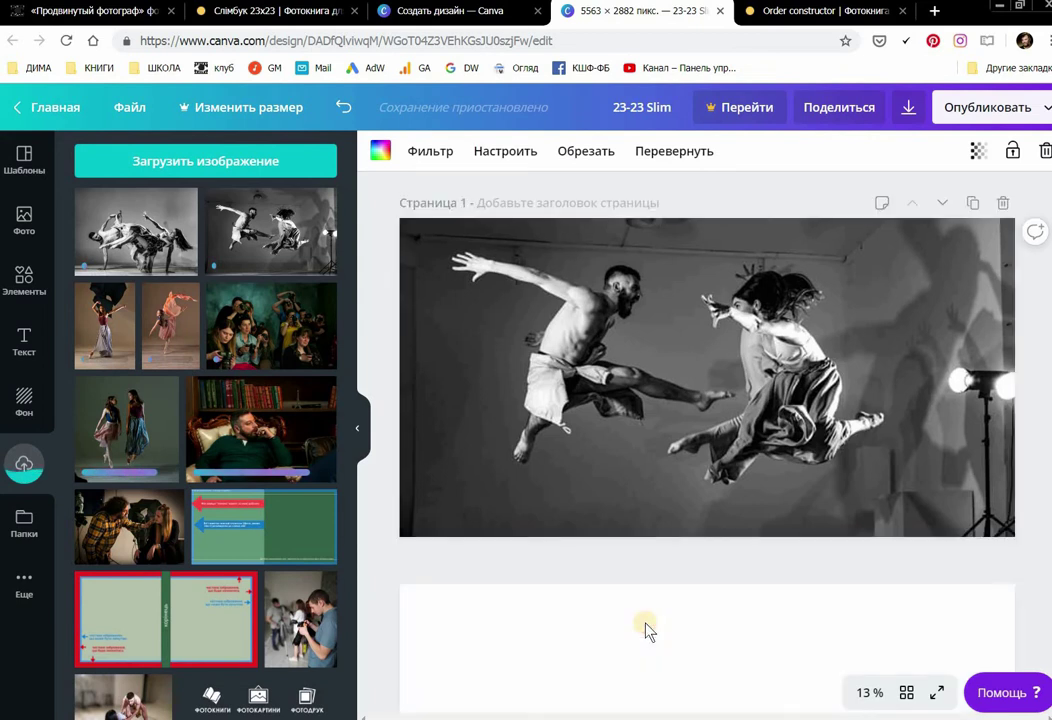
{"action": "double_click", "coordinate": [648, 504]}
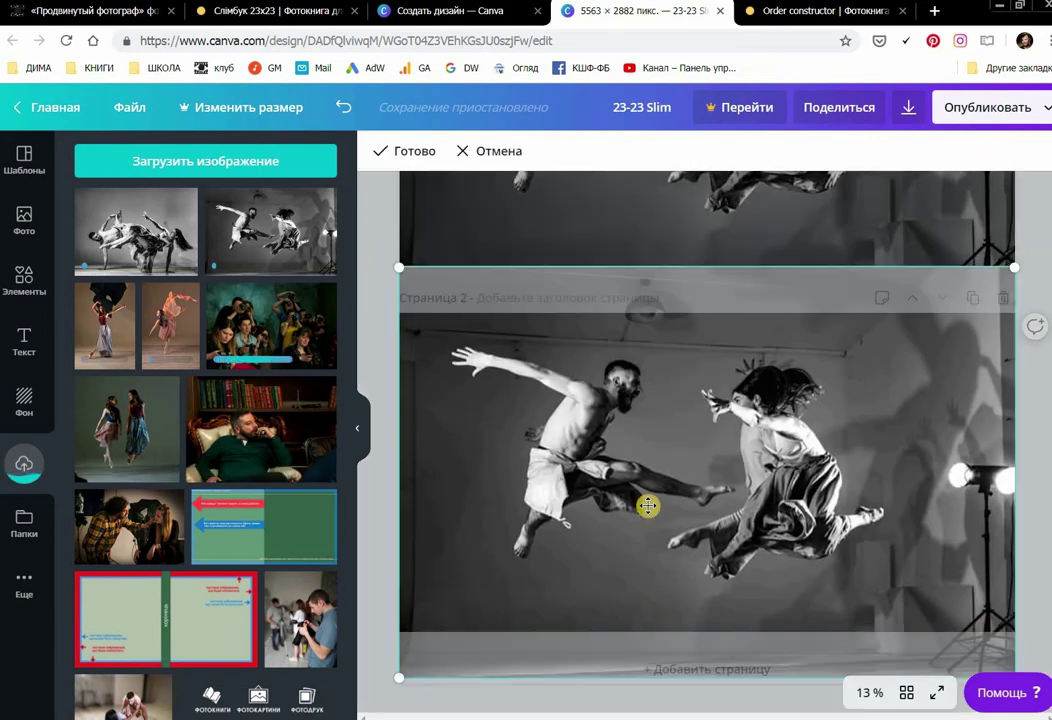
{"action": "key", "text": "Delete"}
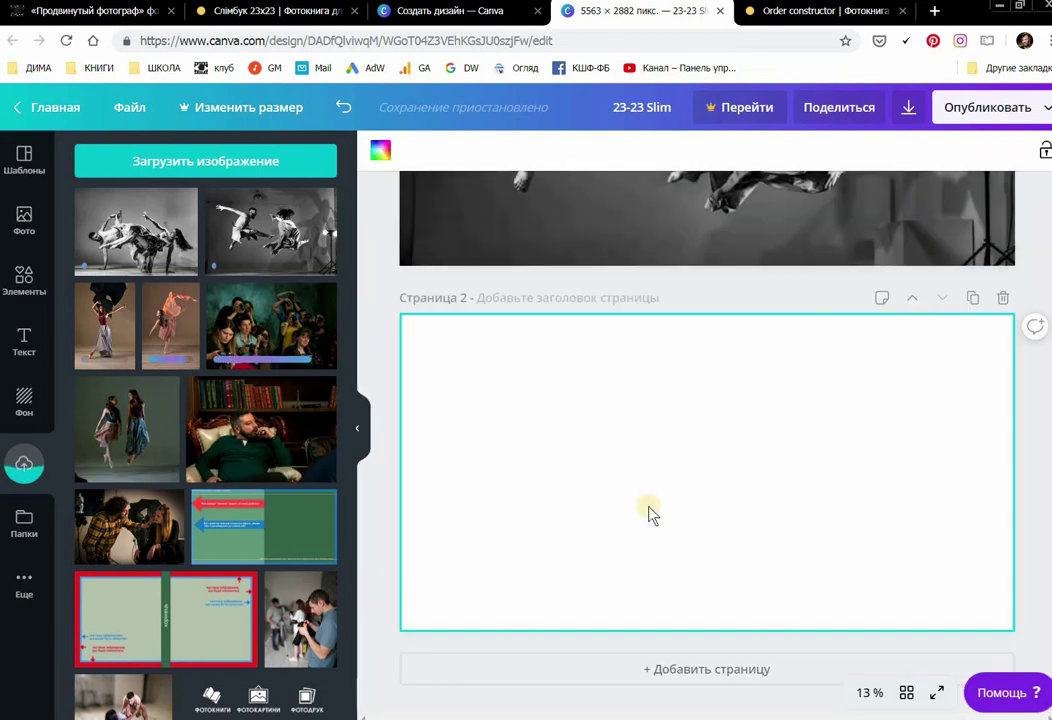
- Try the starry-sky background on page 2 and replace it with the indigo gradient background
{"action": "left_click", "coordinate": [20, 404]}
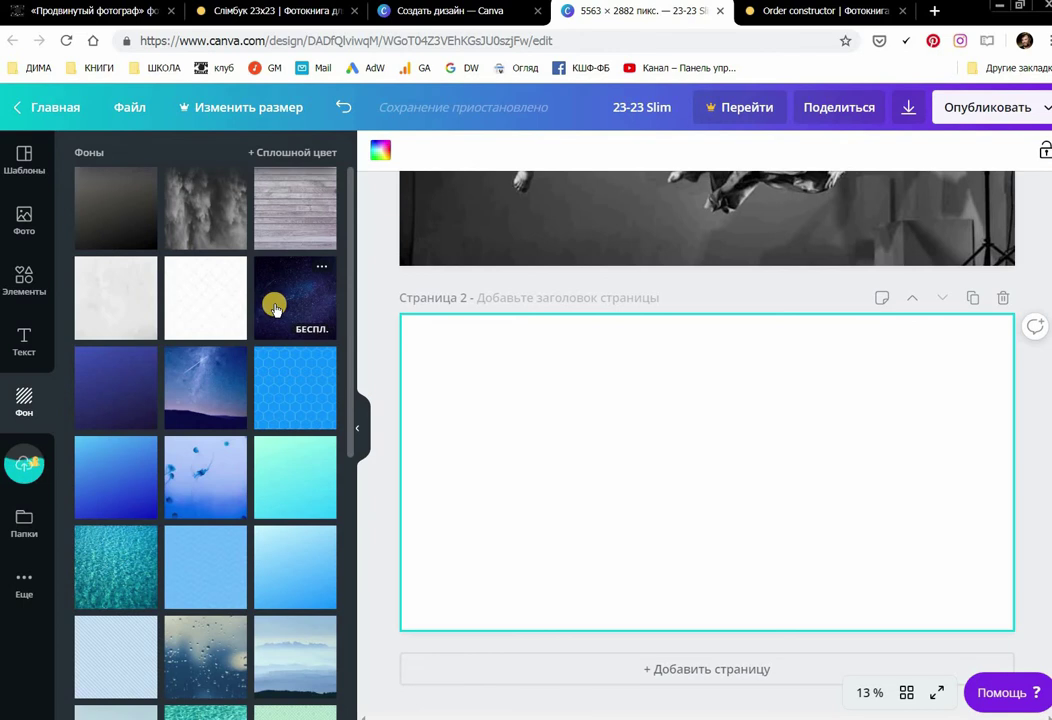
{"action": "left_click", "coordinate": [274, 306]}
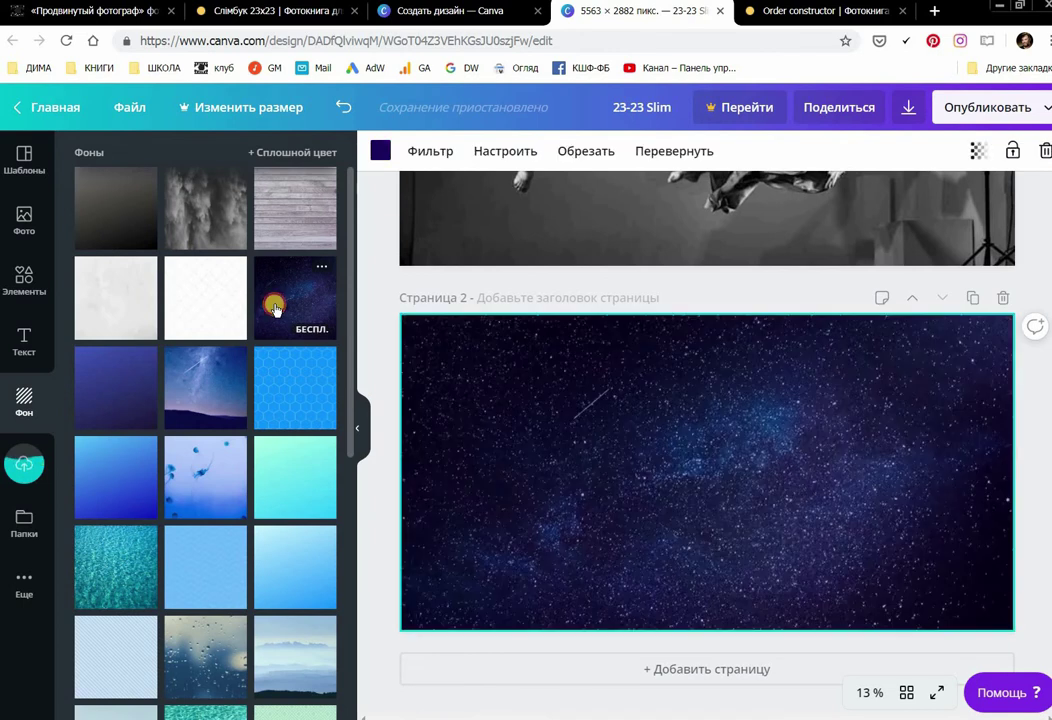
{"action": "left_click", "coordinate": [112, 385]}
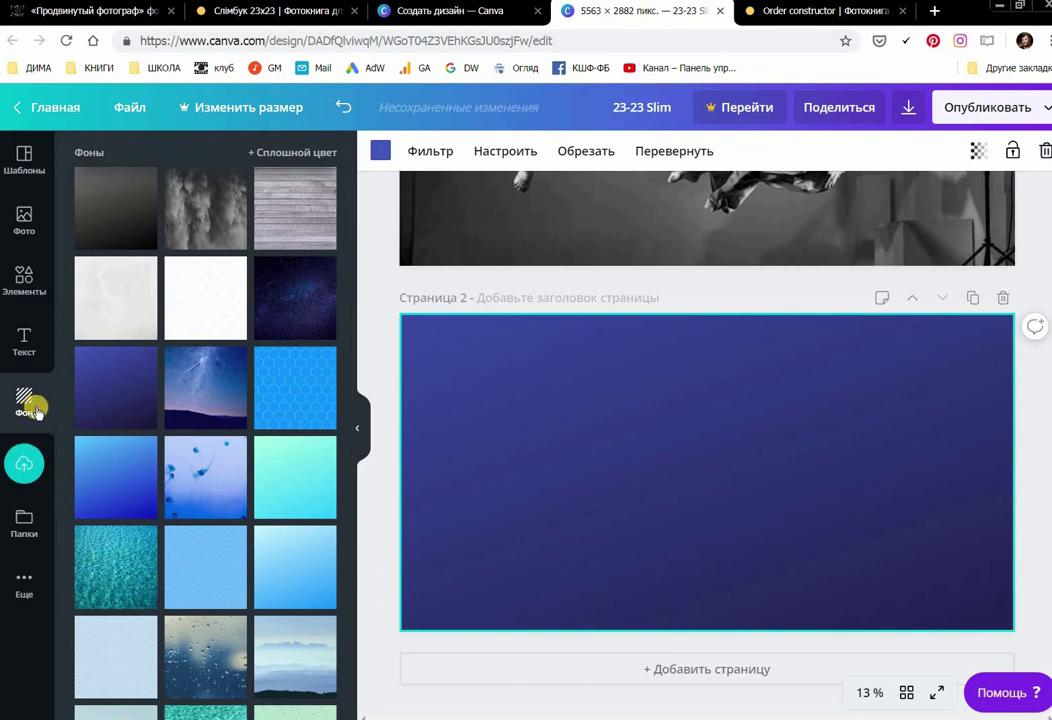
- Place the uploaded group photo of photographers against page 2's left edge and centre it vertically on the page
{"action": "left_click", "coordinate": [23, 457]}
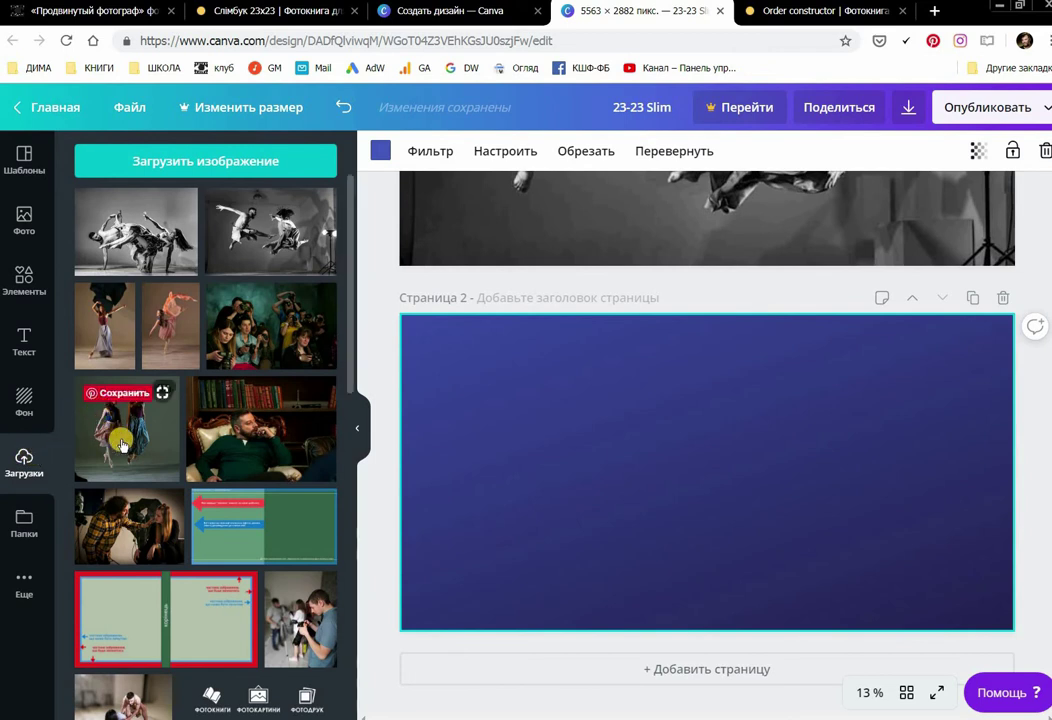
{"action": "left_click_drag", "start_coordinate": [238, 343], "coordinate": [451, 402]}
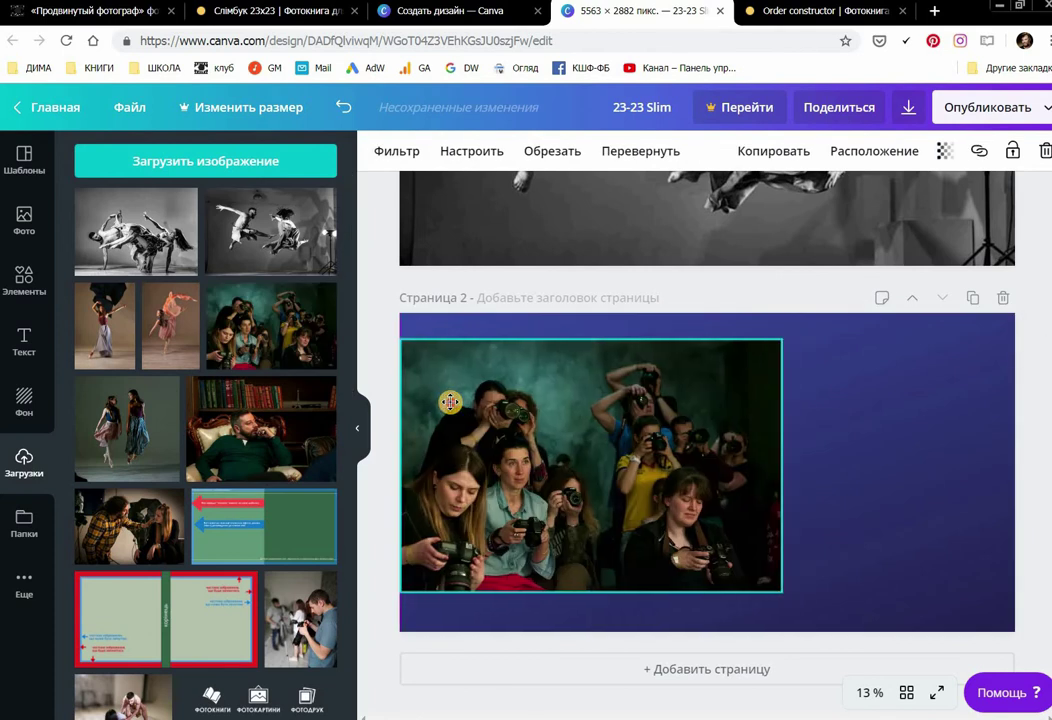
{"action": "left_click_drag", "start_coordinate": [450, 402], "coordinate": [452, 405]}
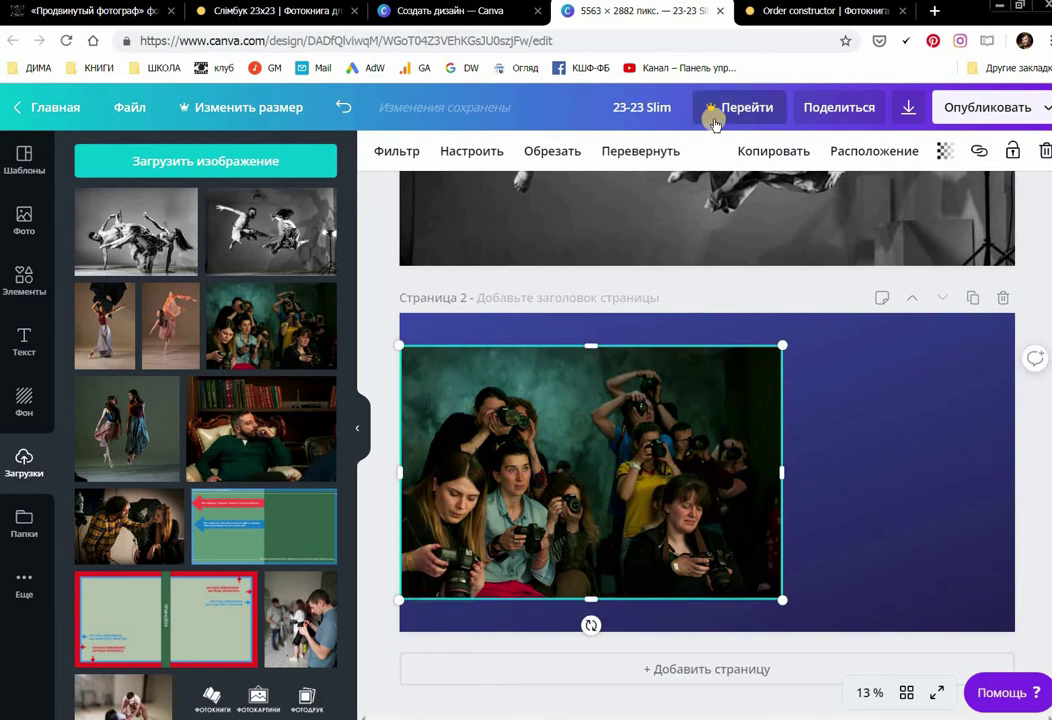
{"action": "left_click", "coordinate": [857, 149]}
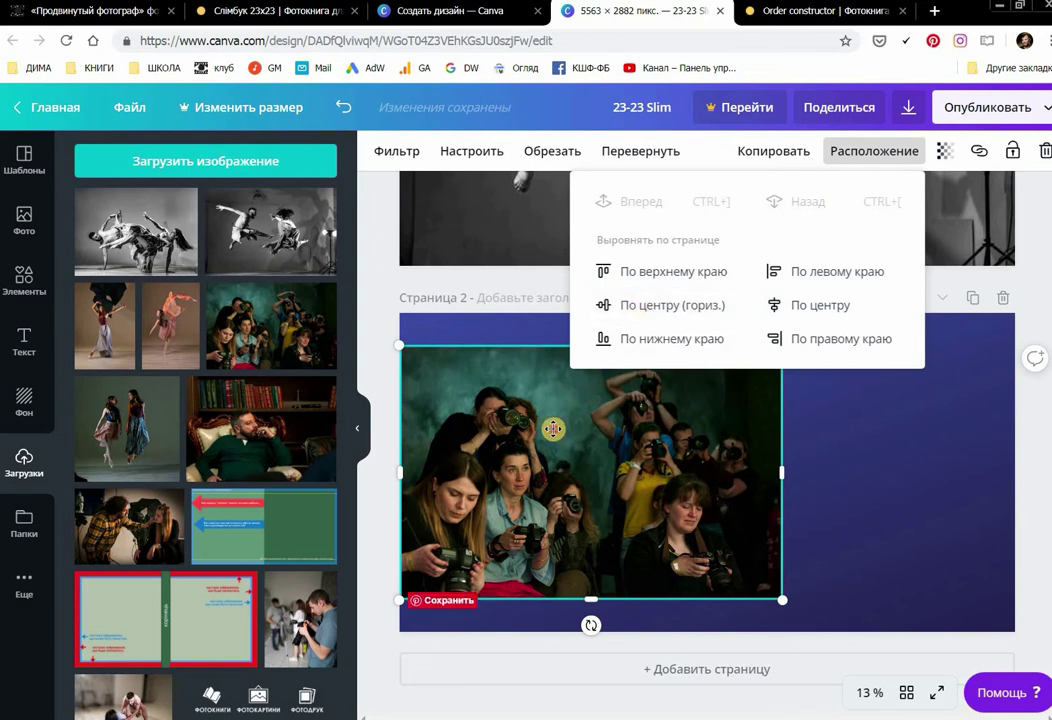
{"action": "left_click_drag", "start_coordinate": [592, 383], "coordinate": [545, 406]}
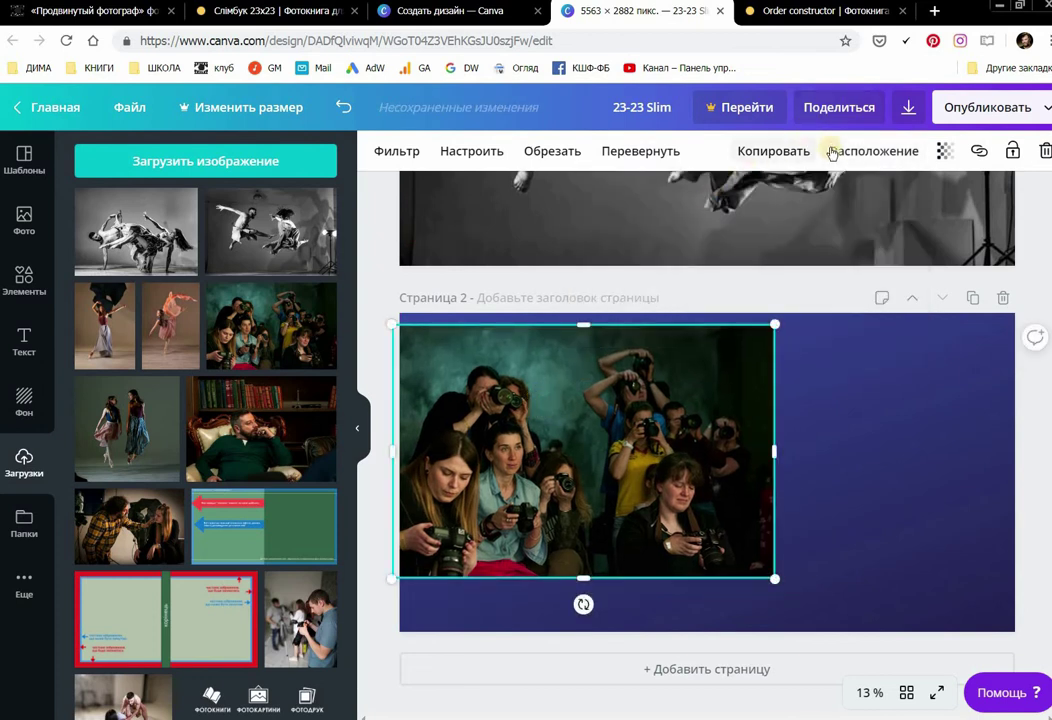
{"action": "left_click", "coordinate": [834, 152]}
{"action": "left_click", "coordinate": [673, 305]}
{"action": "left_click_drag", "start_coordinate": [540, 456], "coordinate": [545, 458]}
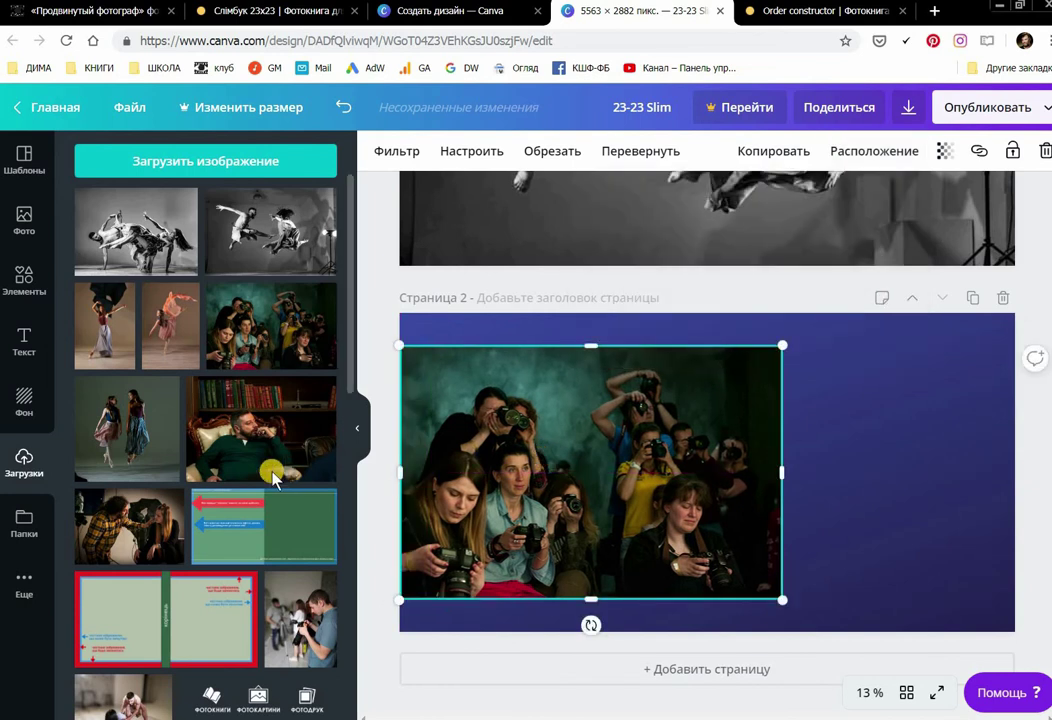
- Add the photo of the two women in long skirts beside the group photo on page 2 and centre it vertically
{"action": "left_click_drag", "start_coordinate": [601, 434], "coordinate": [852, 409]}
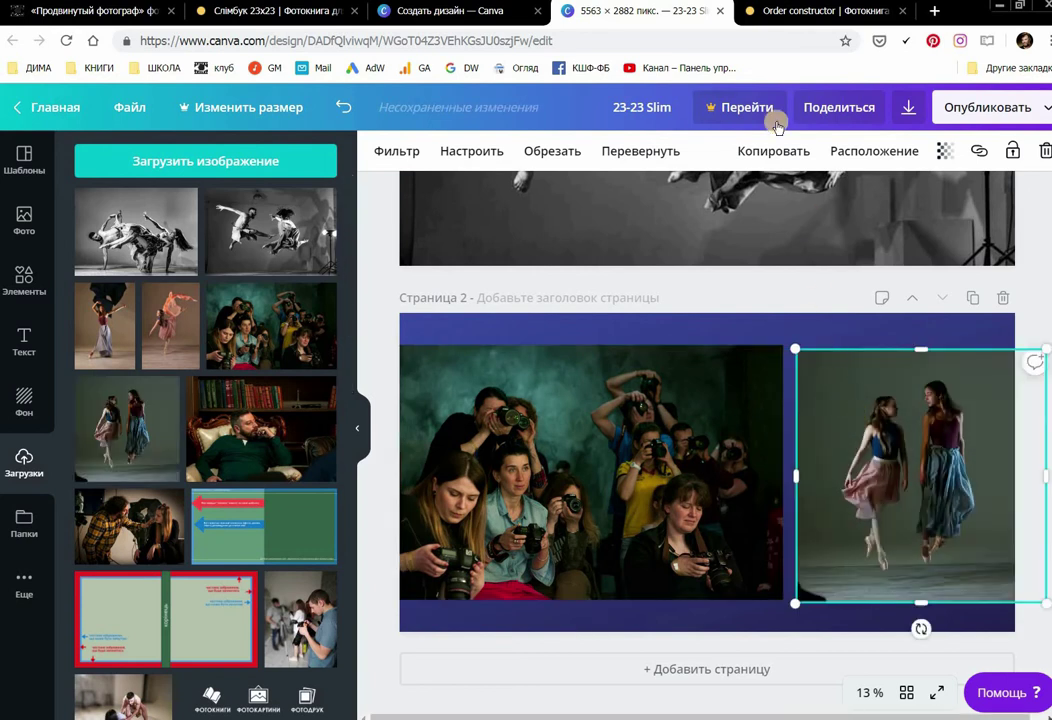
{"action": "left_click", "coordinate": [836, 150]}
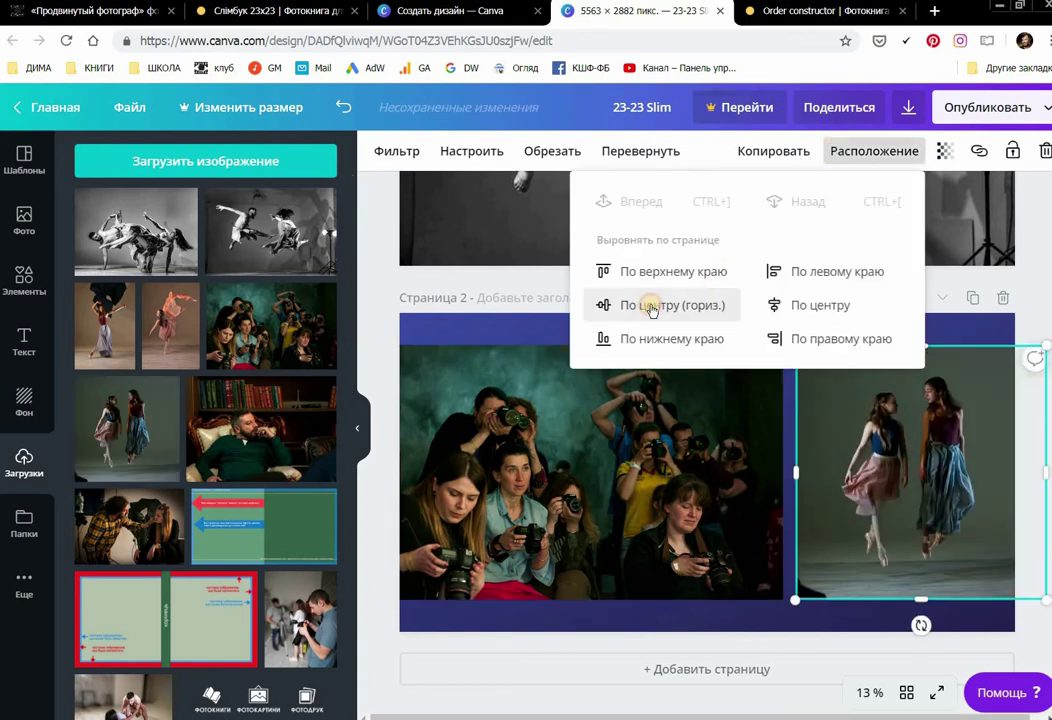
{"action": "left_click", "coordinate": [860, 452]}
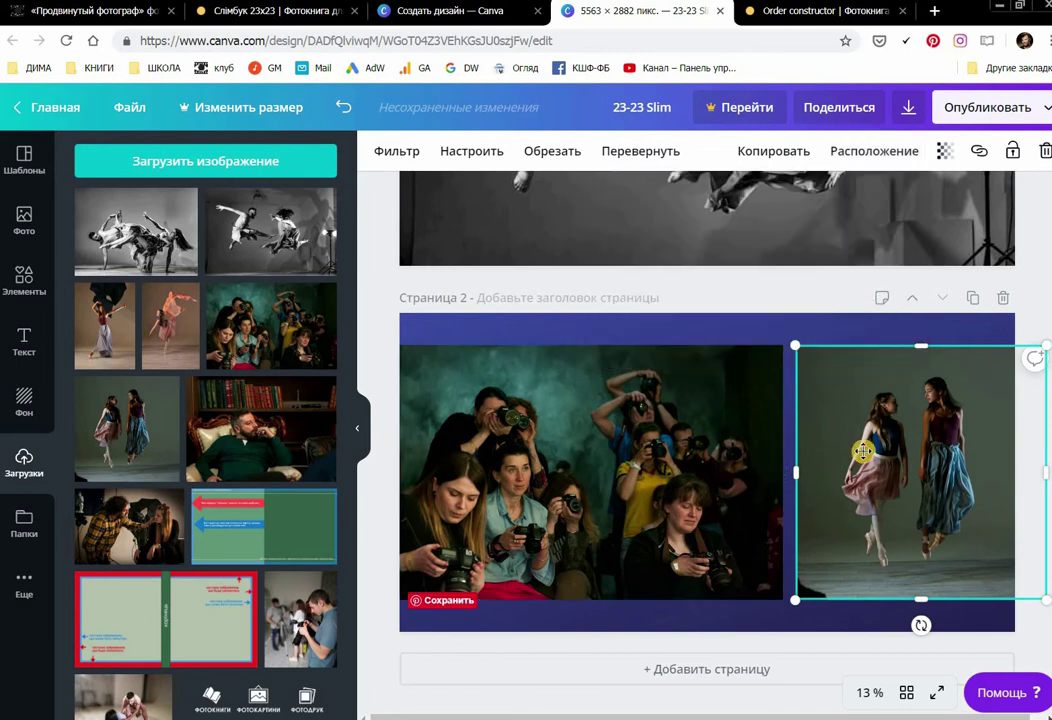
{"action": "double_click", "coordinate": [861, 448]}
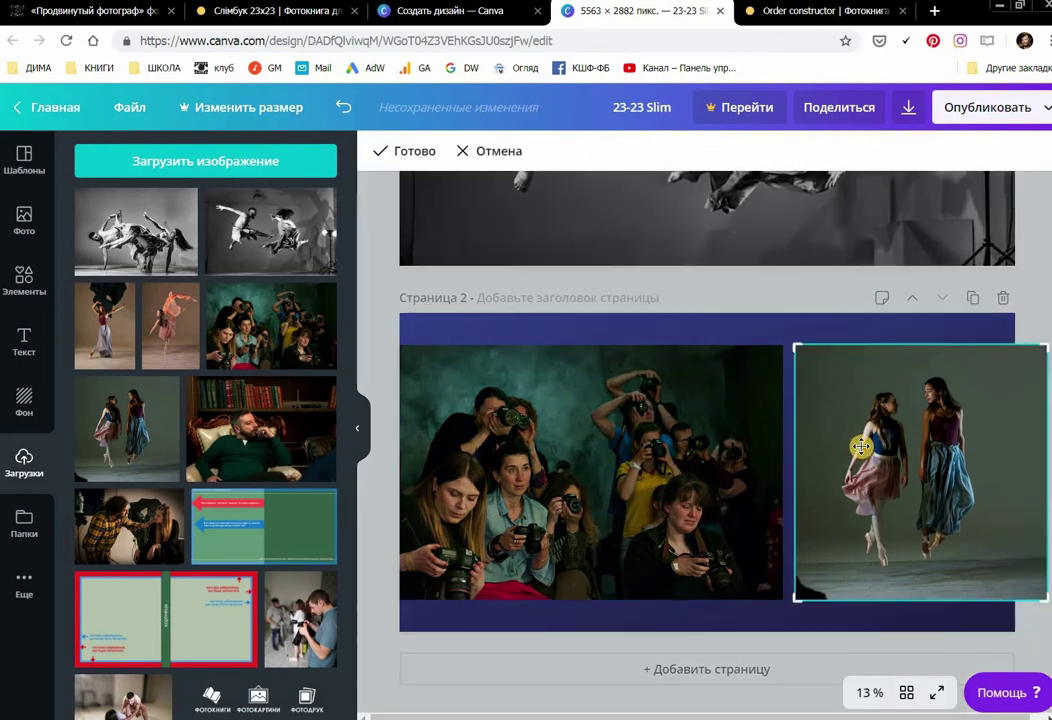
{"action": "key", "text": "Return"}
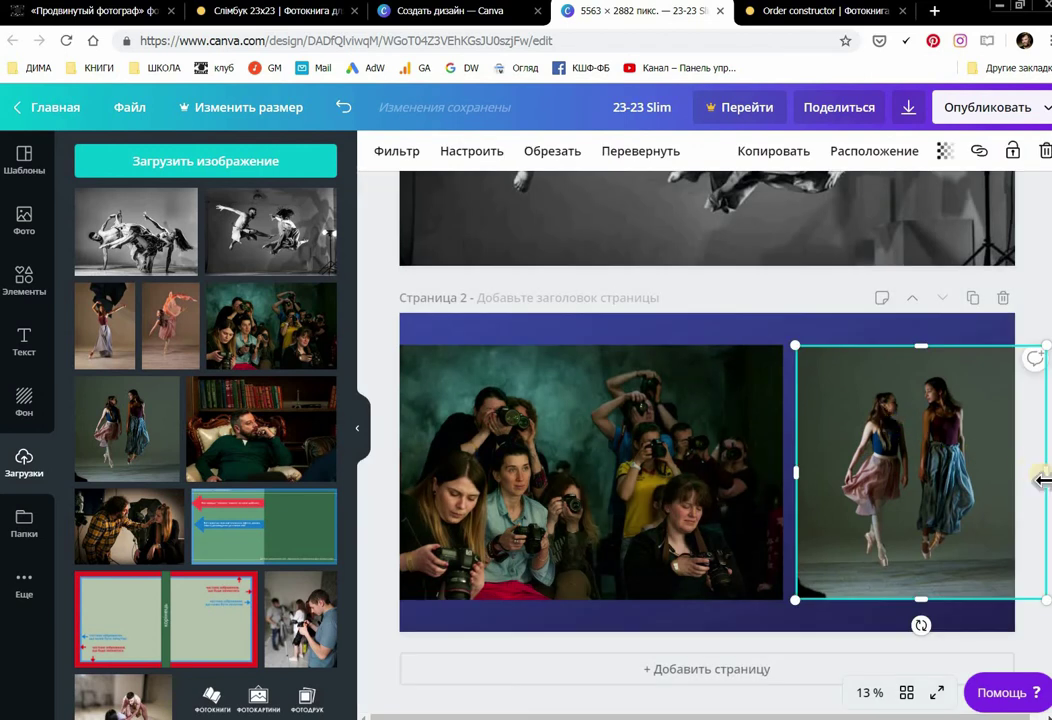
- Crop the photo of the two women to page 2's right edge and shift the image leftward inside its frame
{"action": "left_click_drag", "start_coordinate": [1042, 480], "coordinate": [970, 471]}
{"action": "double_click", "coordinate": [968, 470]}
{"action": "key", "text": "Left"}
{"action": "key", "text": "Left"}
{"action": "key", "text": "Left"}
{"action": "key", "text": "Left"}
{"action": "key", "text": "Left"}
{"action": "key", "text": "Left"}
{"action": "key", "text": "Left"}
{"action": "key", "text": "Left"}
{"action": "key", "text": "Left"}
{"action": "key", "text": "Left"}
{"action": "key", "text": "Right"}
{"action": "key", "text": "Right"}
{"action": "key", "text": "Right"}
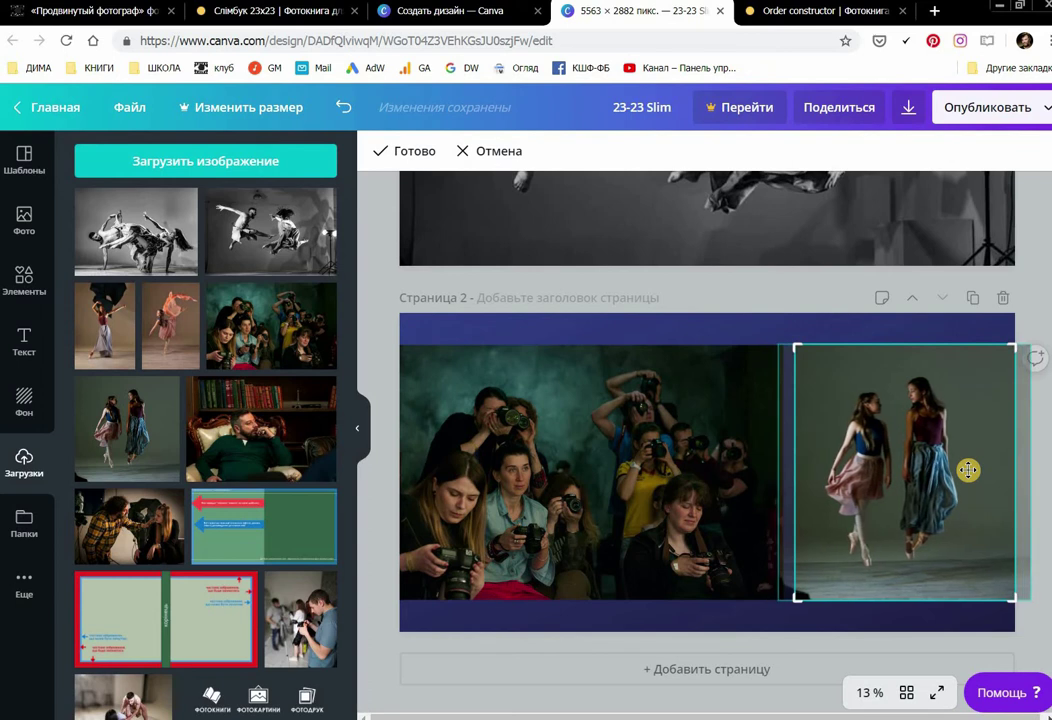
{"action": "left_click", "coordinate": [645, 670]}
- Add page 3 and place the black-and-white acrobatic dancers photo against its right edge, enlarged to cover the full page height
{"action": "left_click", "coordinate": [647, 670]}
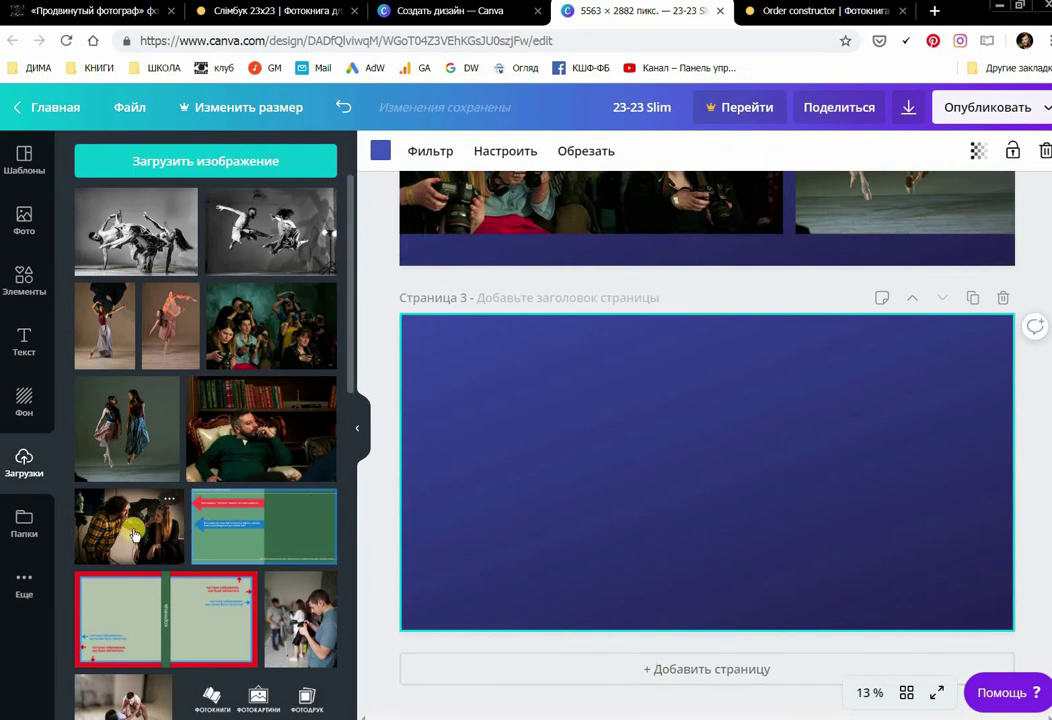
{"action": "left_click_drag", "start_coordinate": [110, 210], "coordinate": [712, 373]}
{"action": "left_click_drag", "start_coordinate": [734, 508], "coordinate": [734, 508]}
{"action": "left_click_drag", "start_coordinate": [657, 564], "coordinate": [544, 625]}
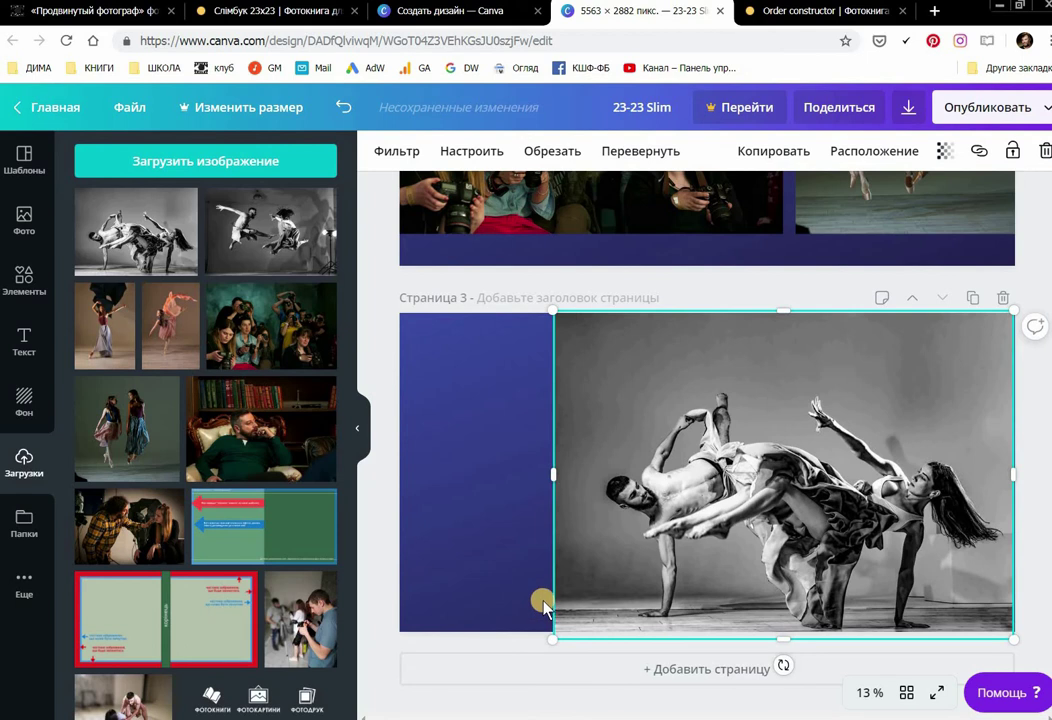
{"action": "left_click_drag", "start_coordinate": [552, 643], "coordinate": [557, 640]}
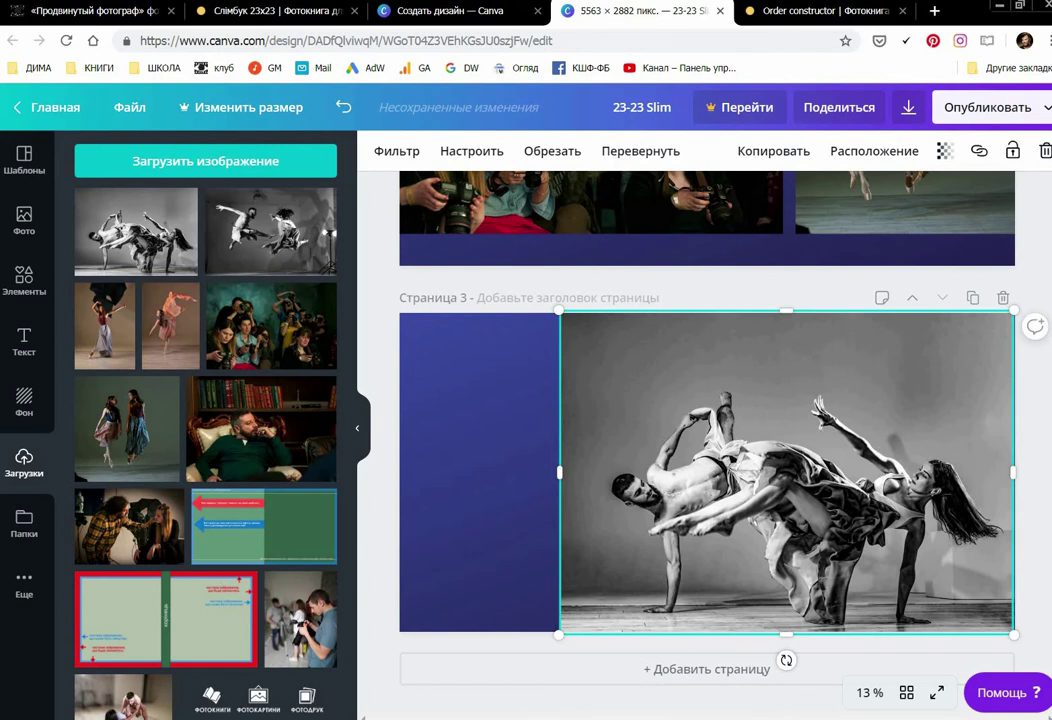
- Switch to Word to copy all the text from тексты в книгу.docx, and close the document and its folder
{"action": "key", "text": "alt+Tab"}
{"action": "double_click", "coordinate": [720, 462]}
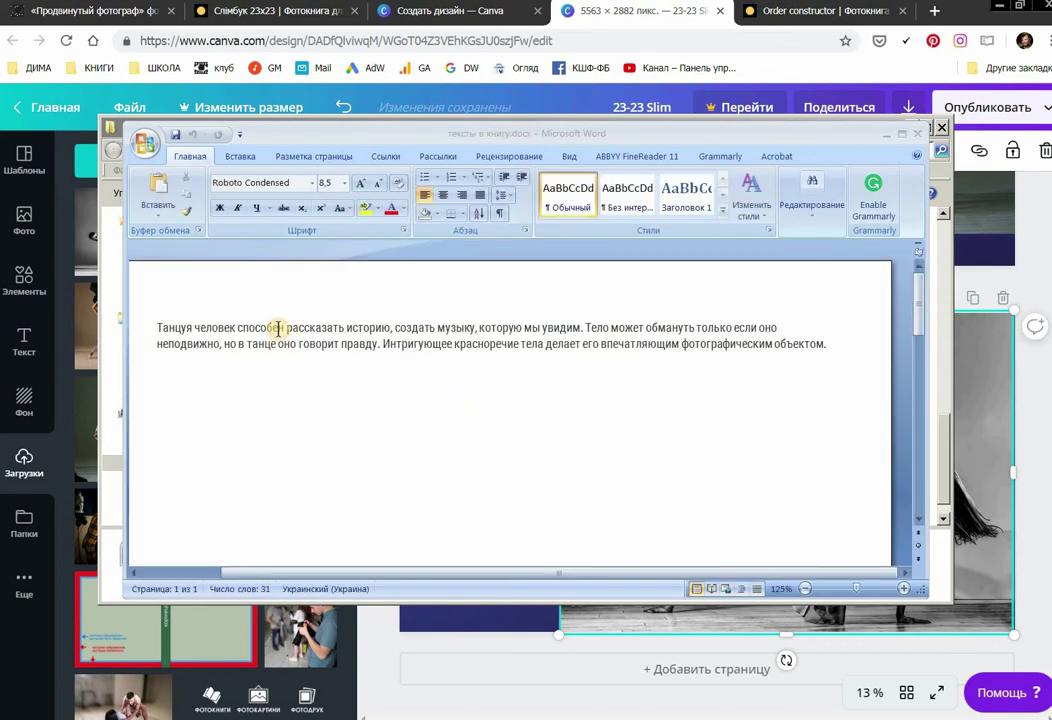
{"action": "key", "text": "ctrl+a"}
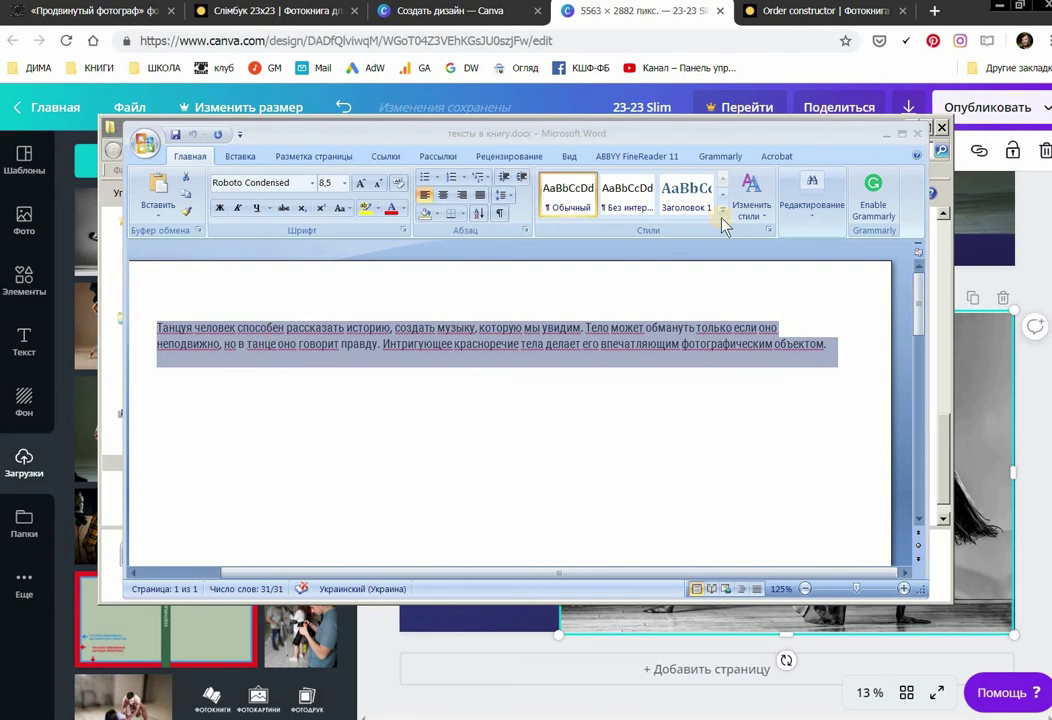
{"action": "left_click", "coordinate": [917, 137]}
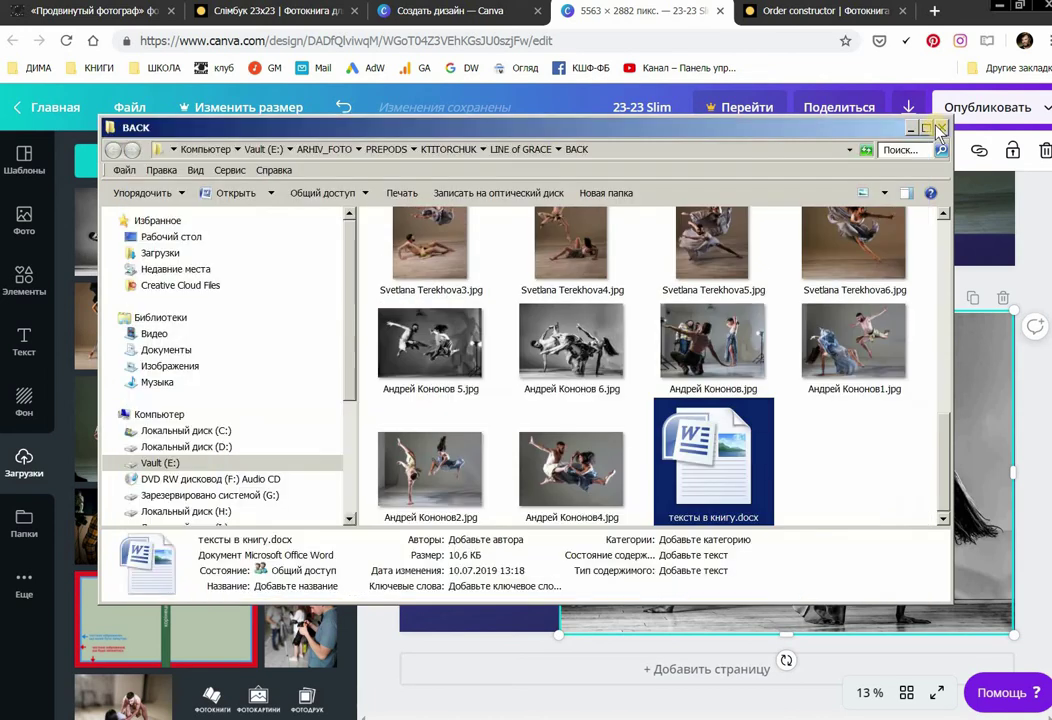
{"action": "left_click", "coordinate": [940, 128]}
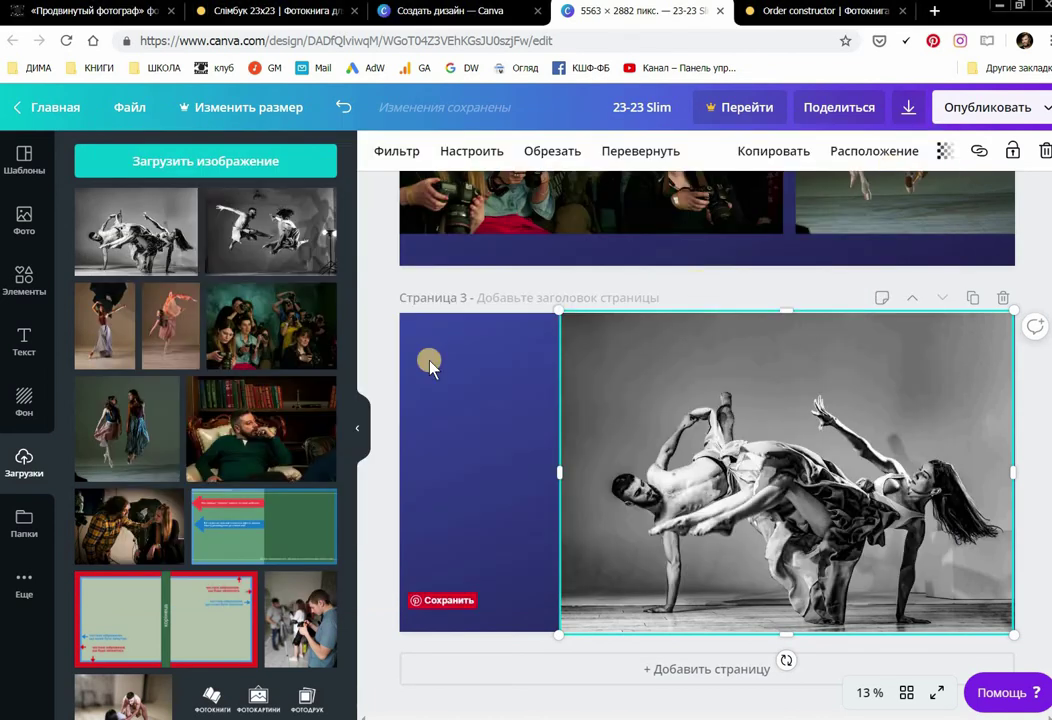
- Add the "Новые технологии меняют нашу жизнь" text template to page 3 and delete the small paragraph below its heading
{"action": "left_click", "coordinate": [22, 343]}
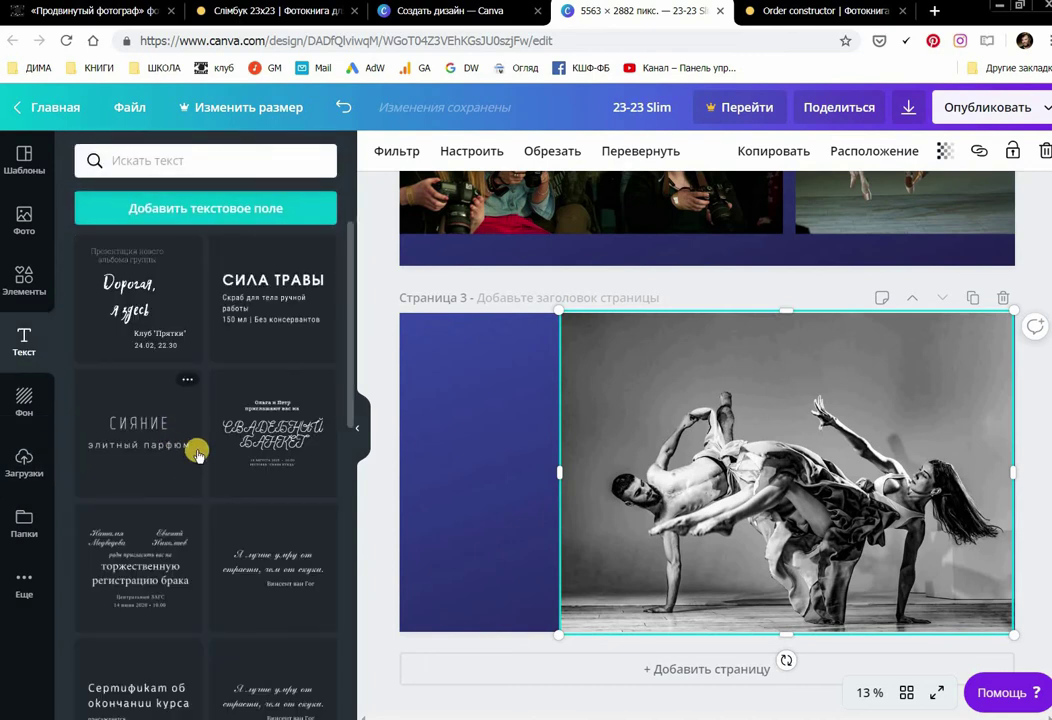
{"action": "scroll", "coordinate": [210, 480], "scroll_direction": "down", "scroll_amount": 5}
{"action": "left_click_drag", "start_coordinate": [136, 416], "coordinate": [463, 317]}
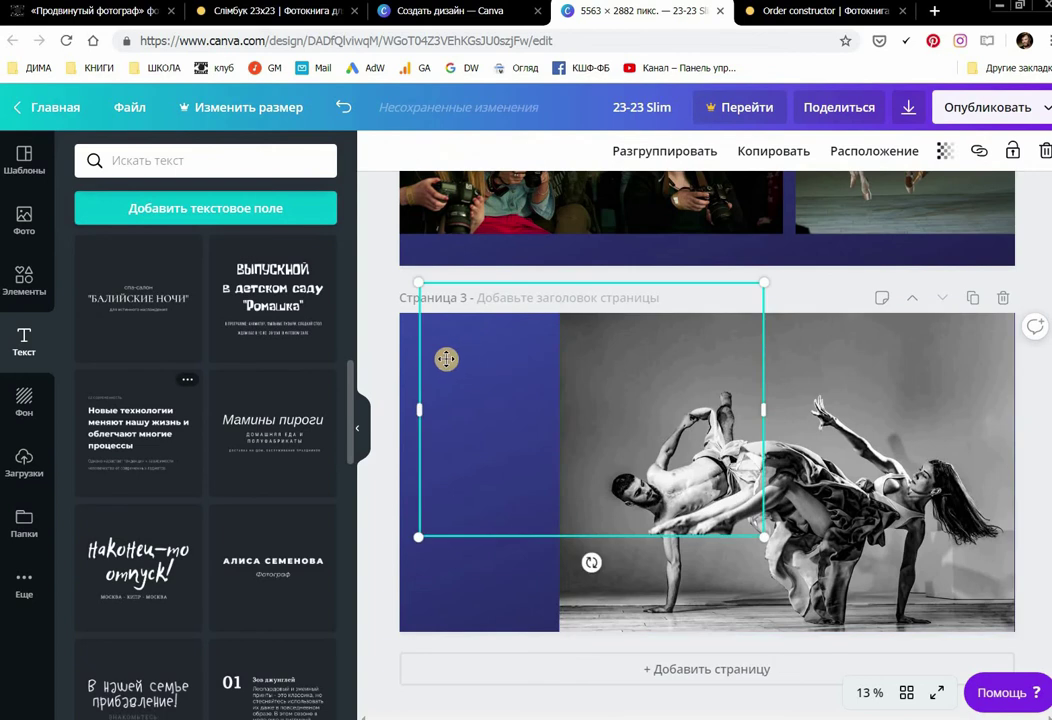
{"action": "left_click", "coordinate": [489, 298]}
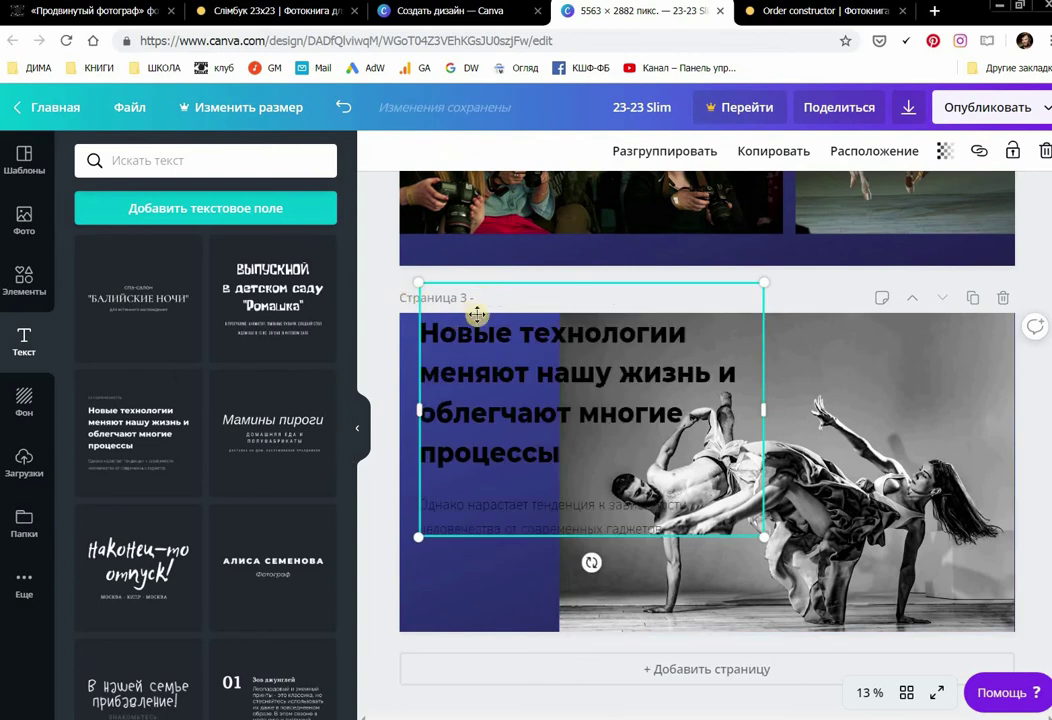
{"action": "left_click", "coordinate": [493, 506]}
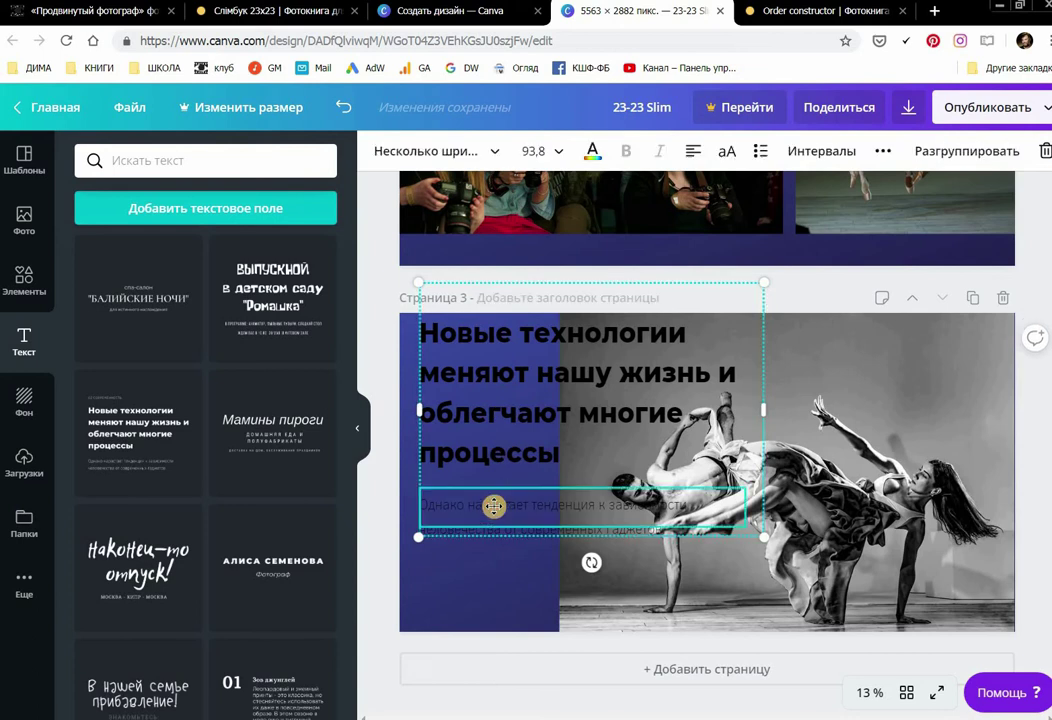
{"action": "key", "text": "Delete"}
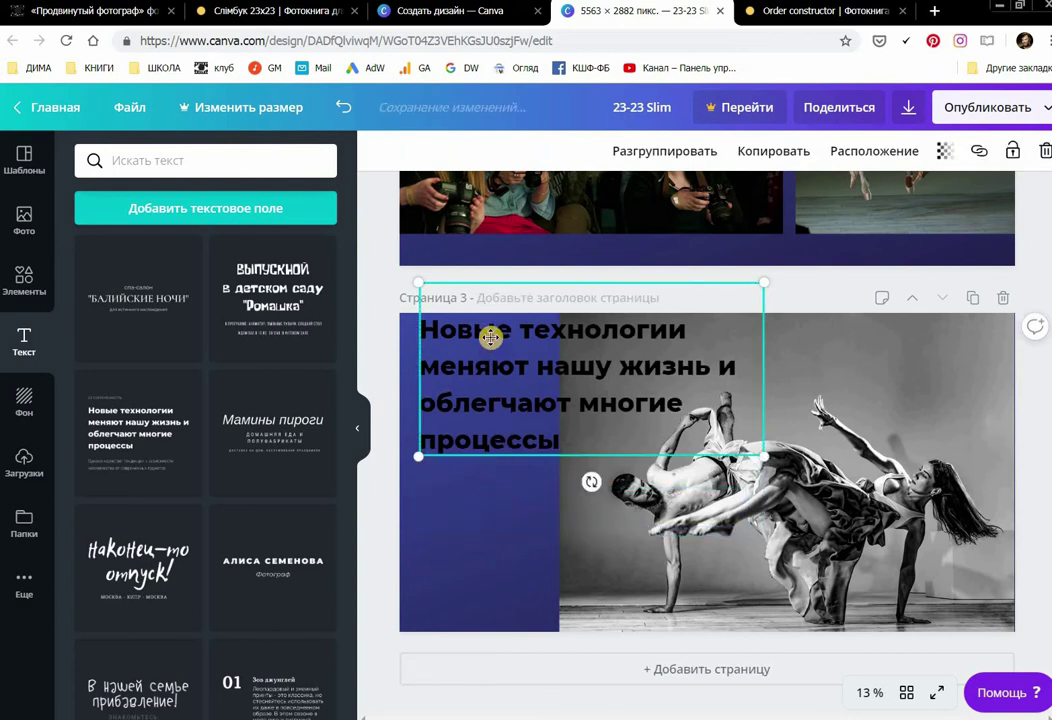
- Fit the template heading into the blue strip beside the dancers photo and set its font size to 56
{"action": "double_click", "coordinate": [491, 333]}
{"action": "key", "text": "ctrl+a"}
{"action": "key", "text": "Delete"}
{"action": "key", "text": "ctrl+v"}
{"action": "left_click", "coordinate": [562, 153]}
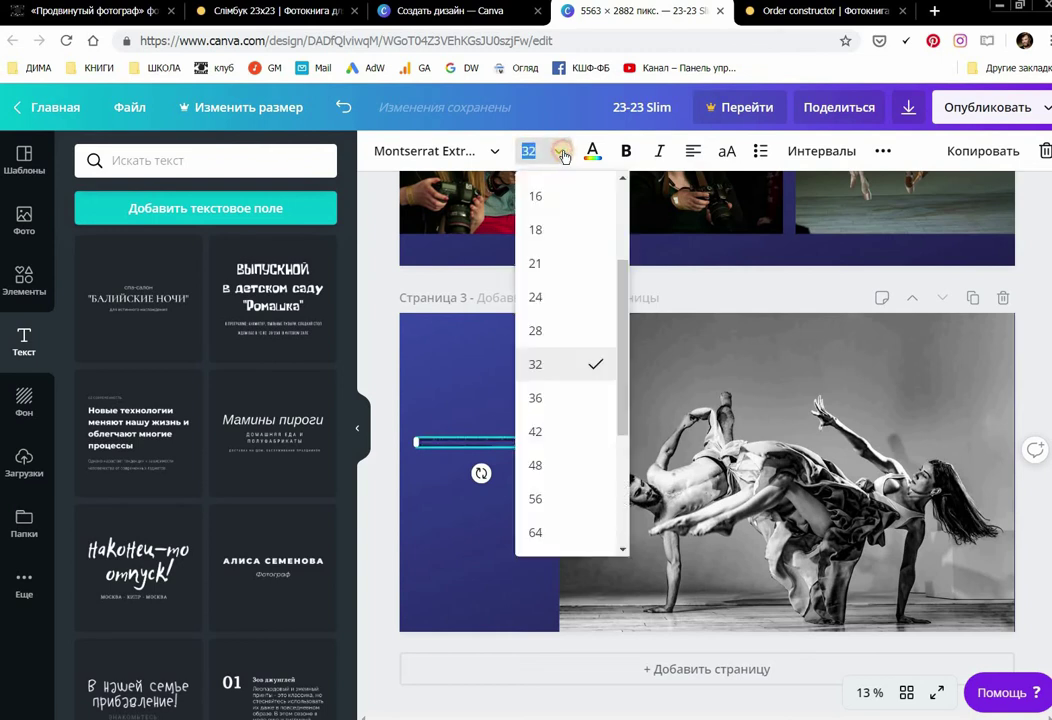
{"action": "left_click", "coordinate": [535, 500]}
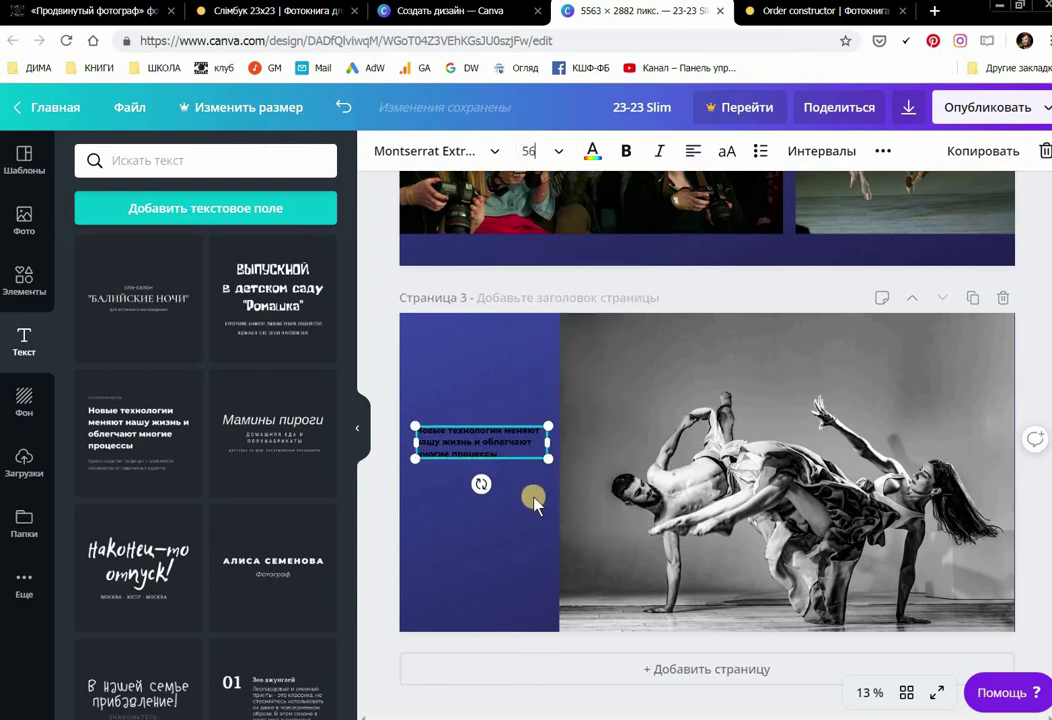
- Right-align the heading and replace its wording with the copied passage beginning "Танцуя человек способен"
{"action": "triple_click", "coordinate": [511, 451]}
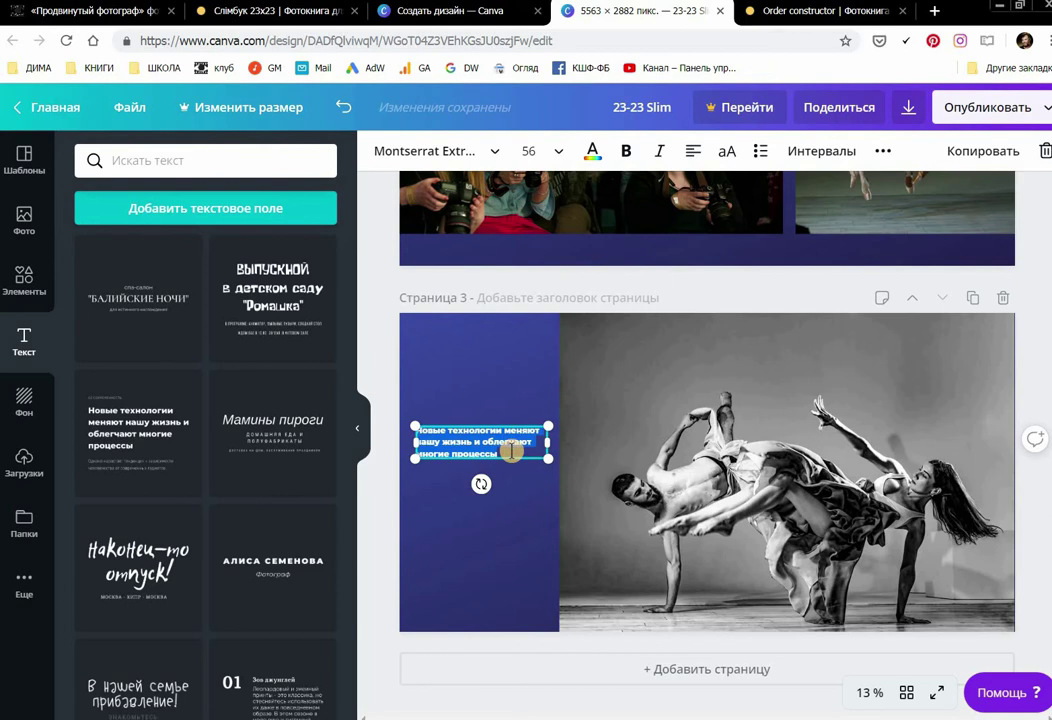
{"action": "left_click", "coordinate": [692, 152]}
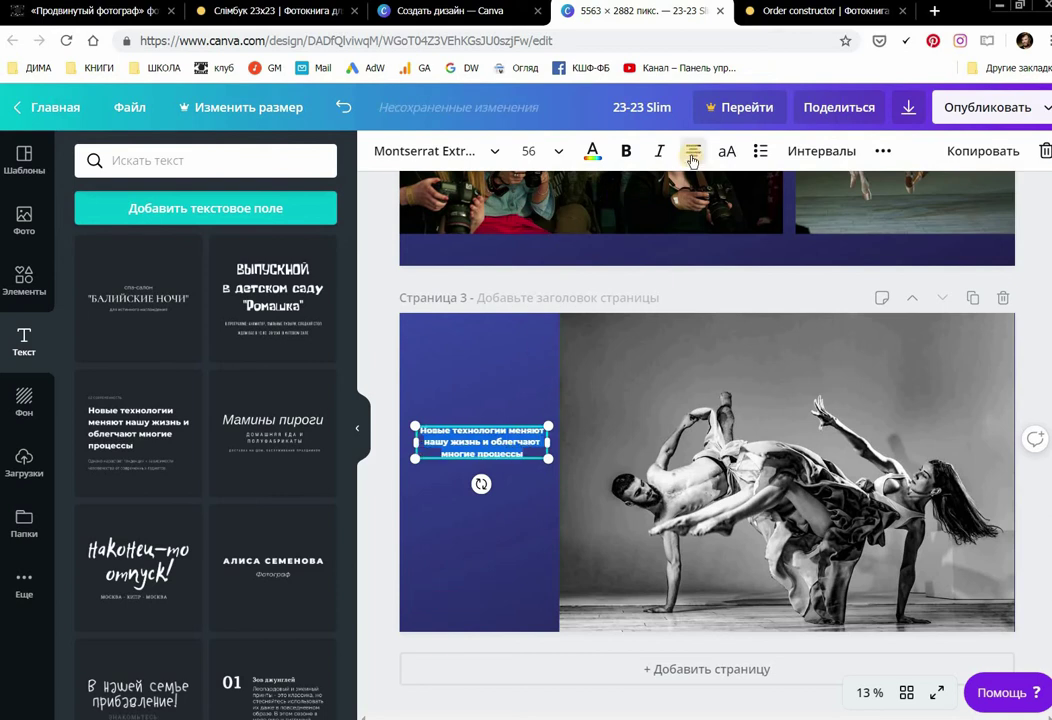
{"action": "left_click", "coordinate": [692, 158]}
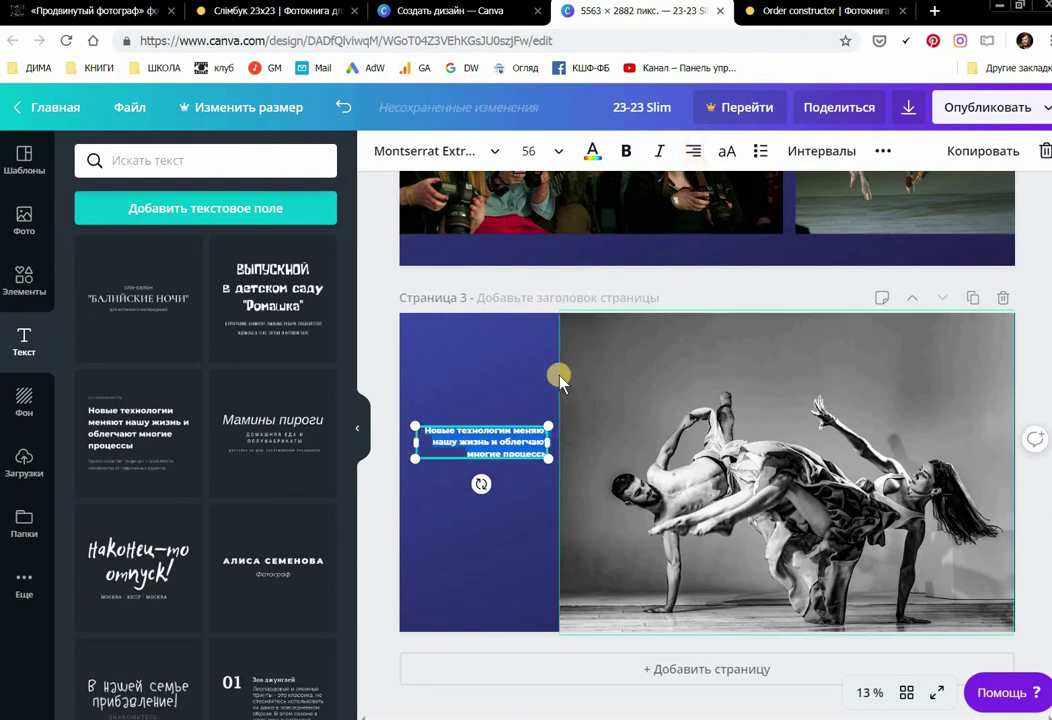
{"action": "key", "text": "ctrl+v"}
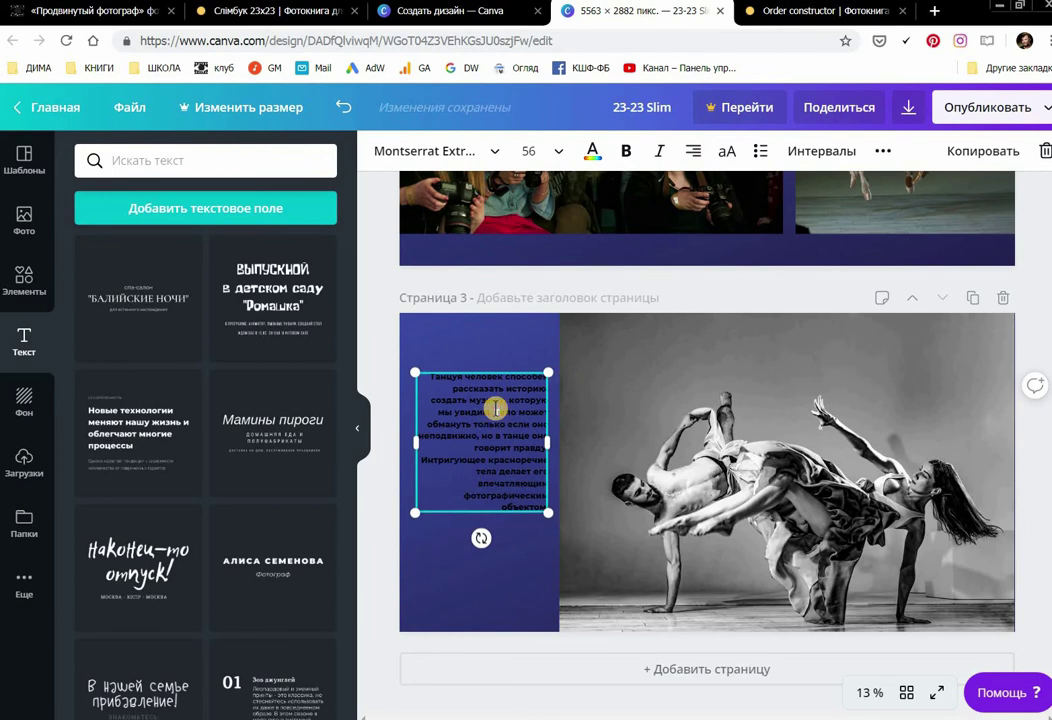
- Colour the whole dance passage white and move it to the lower part of page 3's blue strip
{"action": "key", "text": "ctrl+a"}
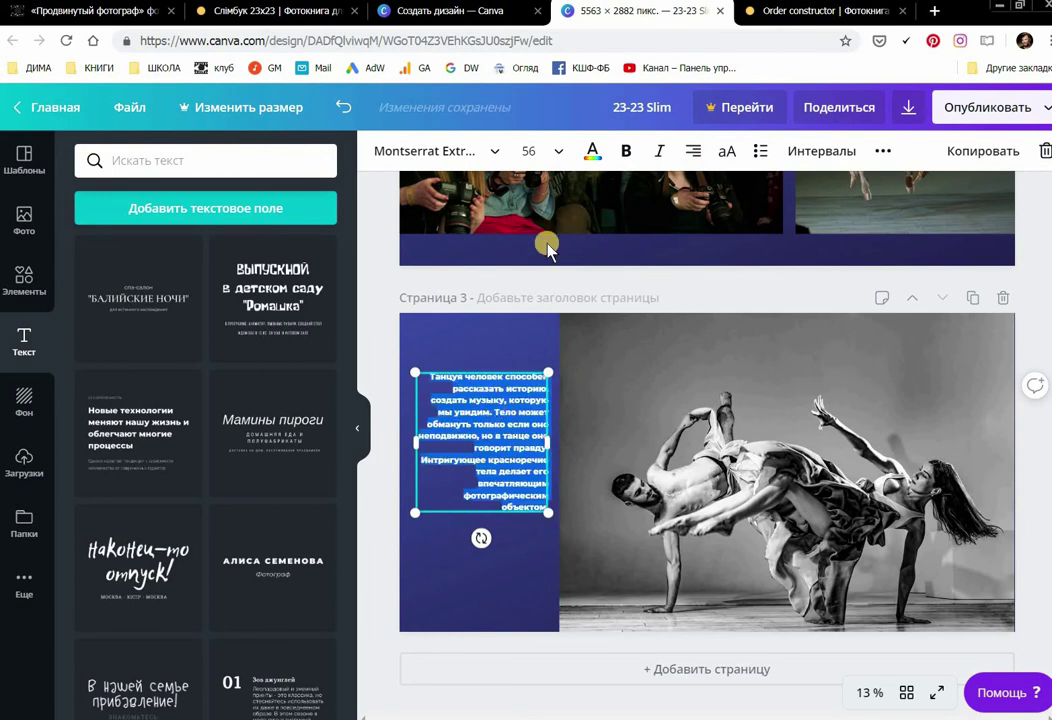
{"action": "left_click", "coordinate": [590, 151]}
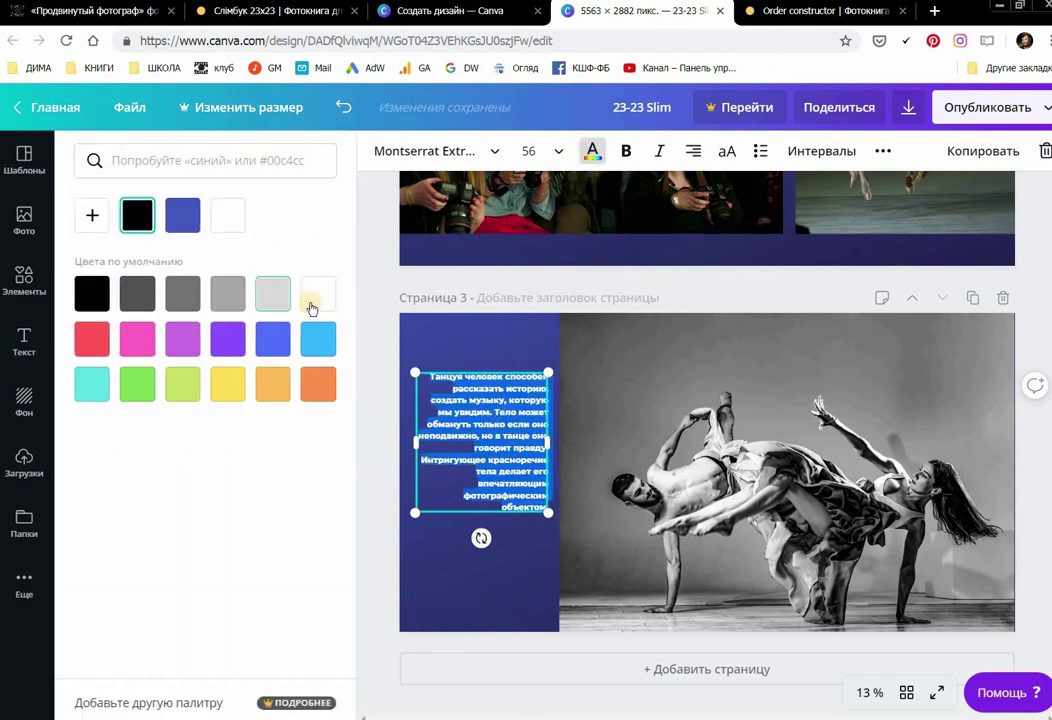
{"action": "left_click", "coordinate": [316, 302]}
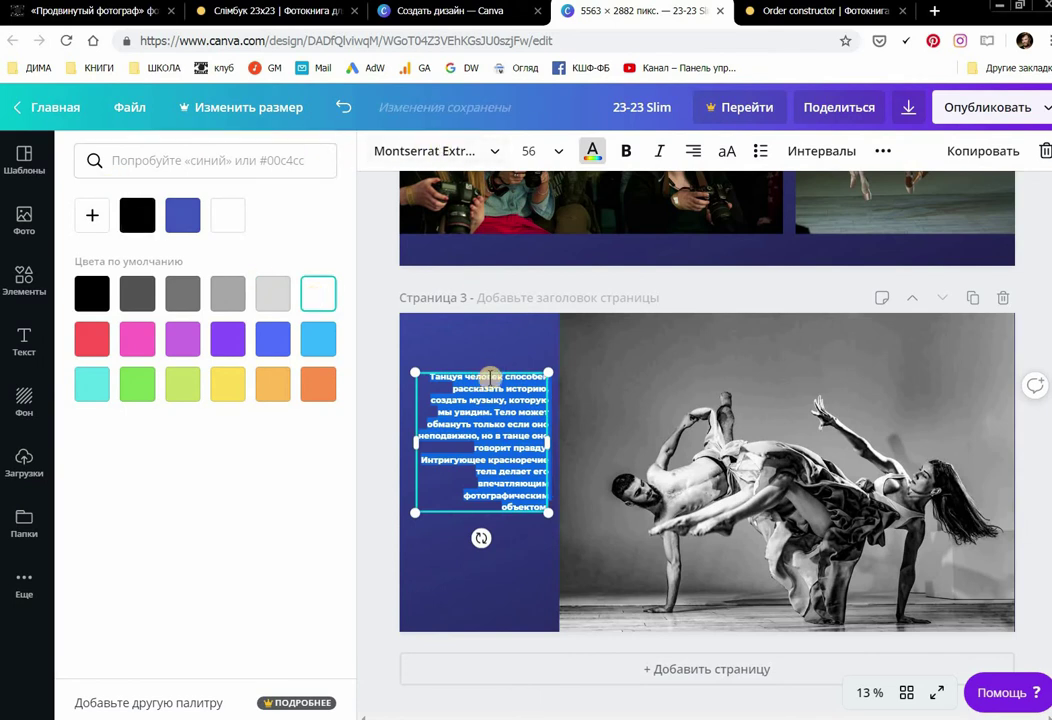
{"action": "left_click", "coordinate": [522, 372]}
{"action": "left_click_drag", "start_coordinate": [515, 371], "coordinate": [512, 473]}
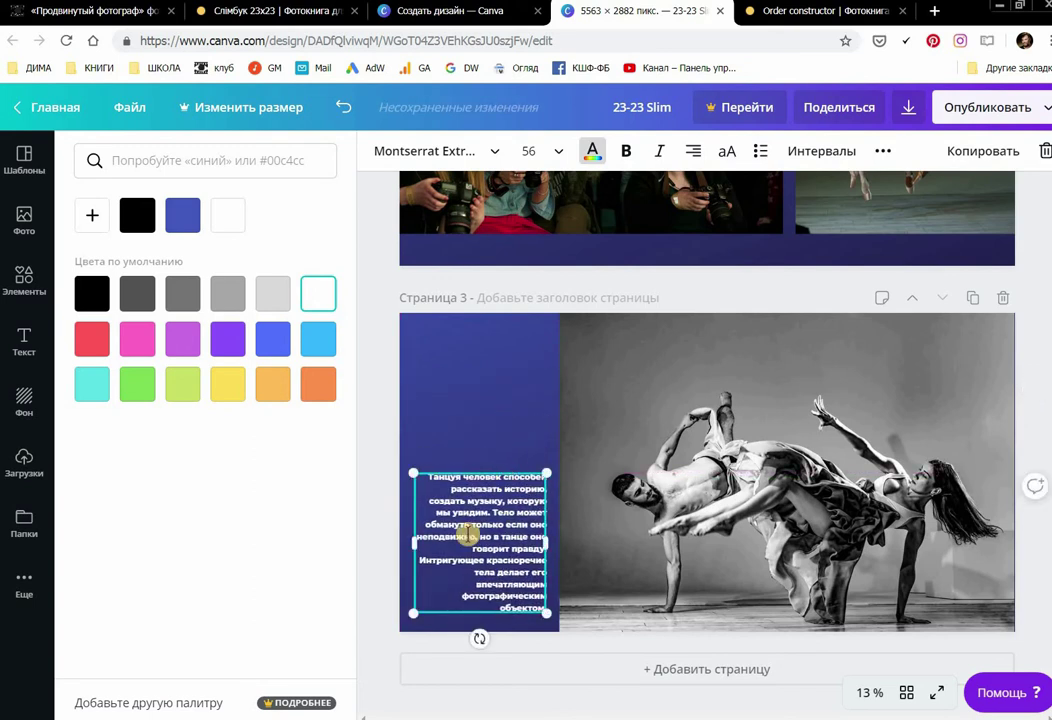
- Set the dance passage to font size 42, narrow its text box from the left and move it down near page 3's bottom edge
{"action": "left_click", "coordinate": [440, 513]}
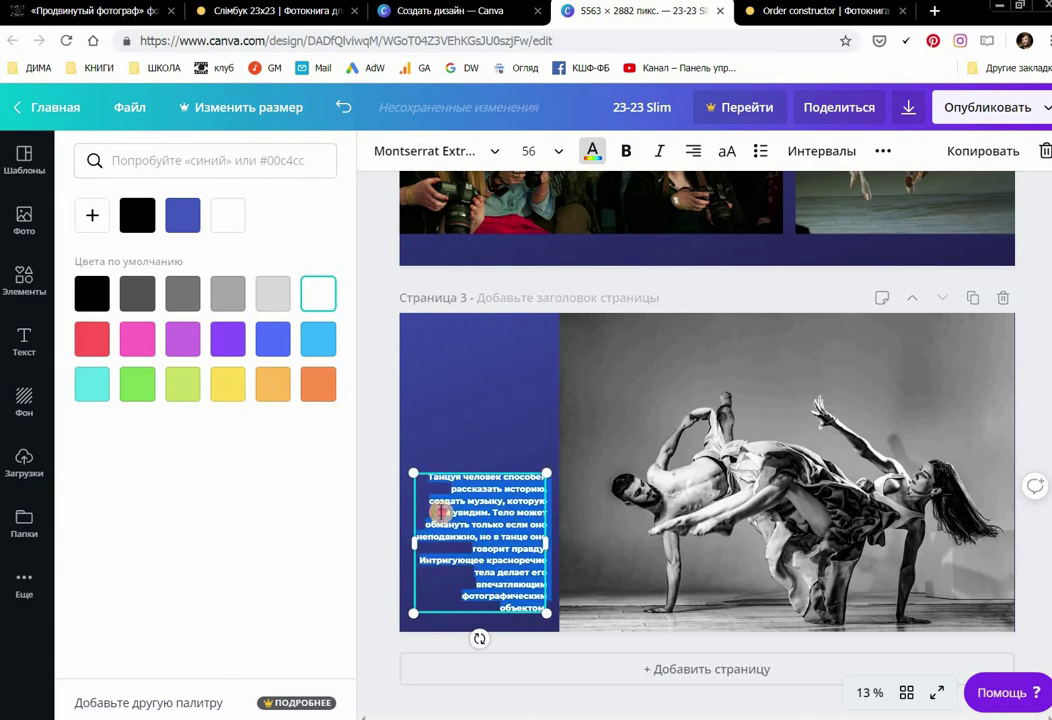
{"action": "left_click", "coordinate": [524, 151]}
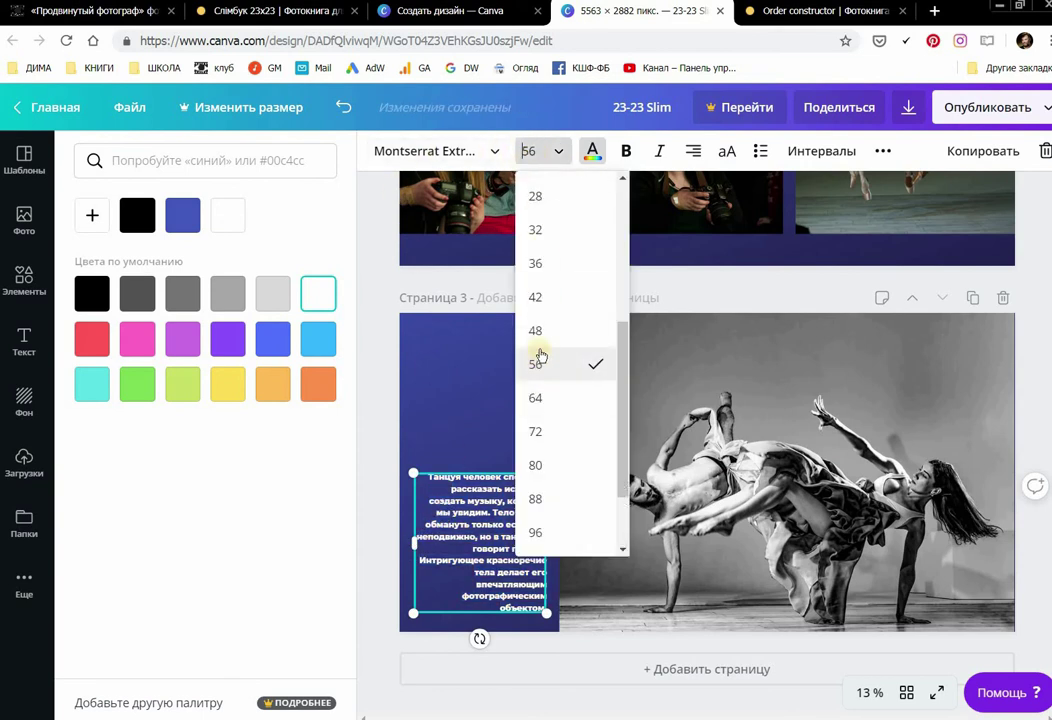
{"action": "left_click", "coordinate": [536, 311]}
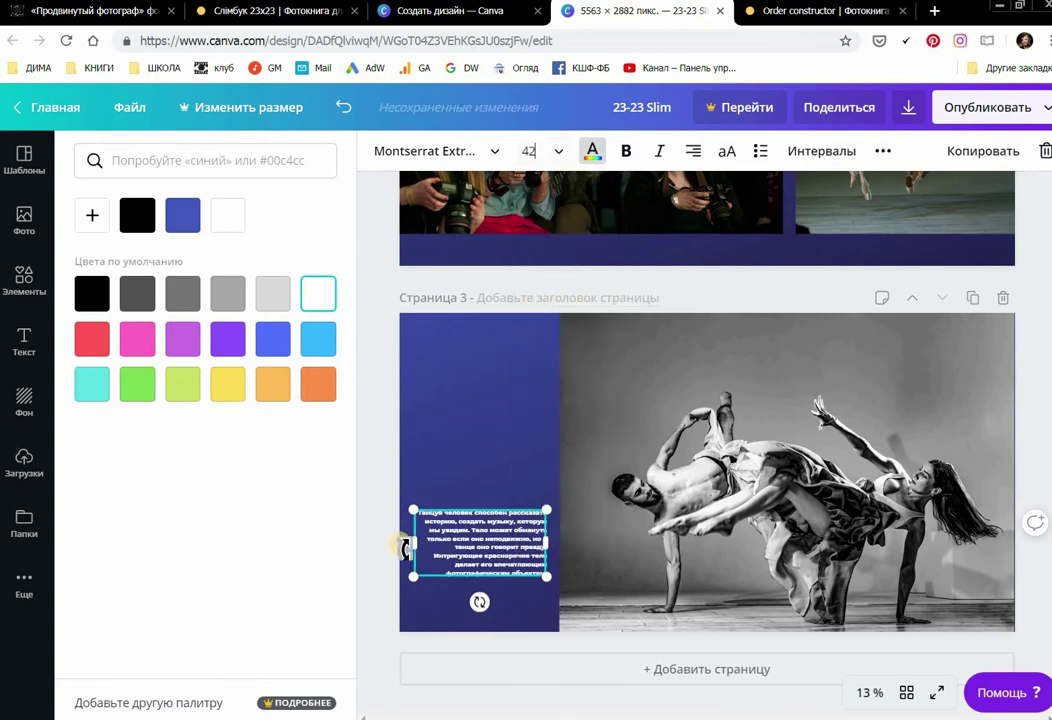
{"action": "left_click_drag", "start_coordinate": [411, 543], "coordinate": [431, 543]}
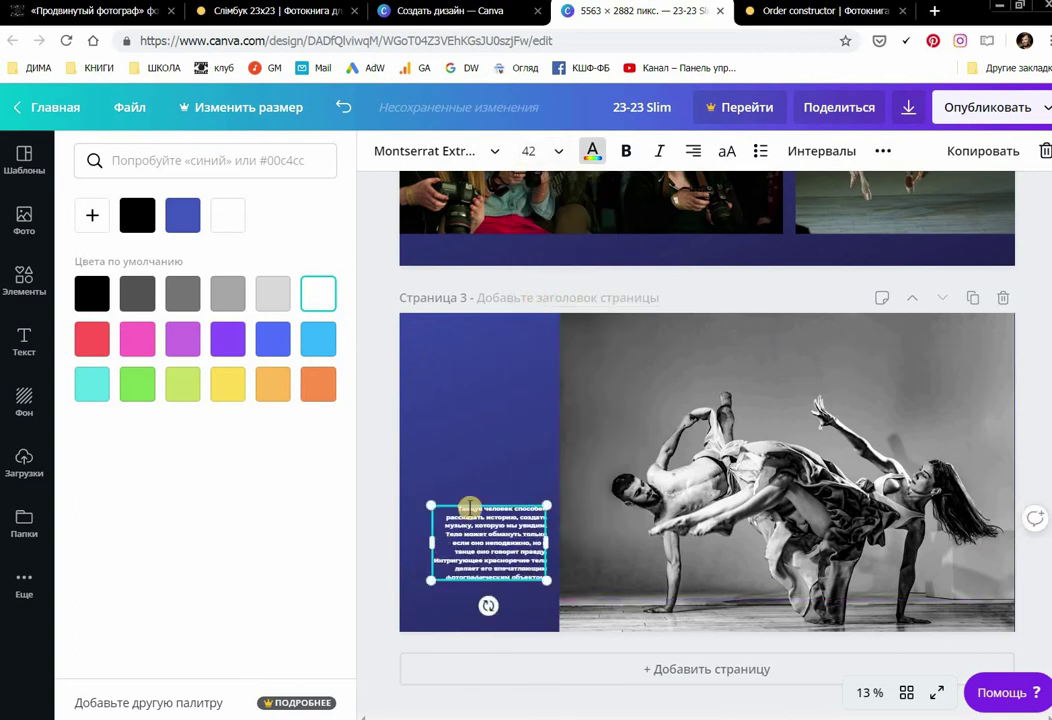
{"action": "mouse_move", "coordinate": [480, 503]}
{"action": "left_mouse_down"}
{"action": "mouse_move", "coordinate": [472, 498]}
{"action": "mouse_move", "coordinate": [463, 538]}
{"action": "mouse_move", "coordinate": [479, 530]}
{"action": "mouse_move", "coordinate": [481, 505]}
{"action": "left_mouse_up"}
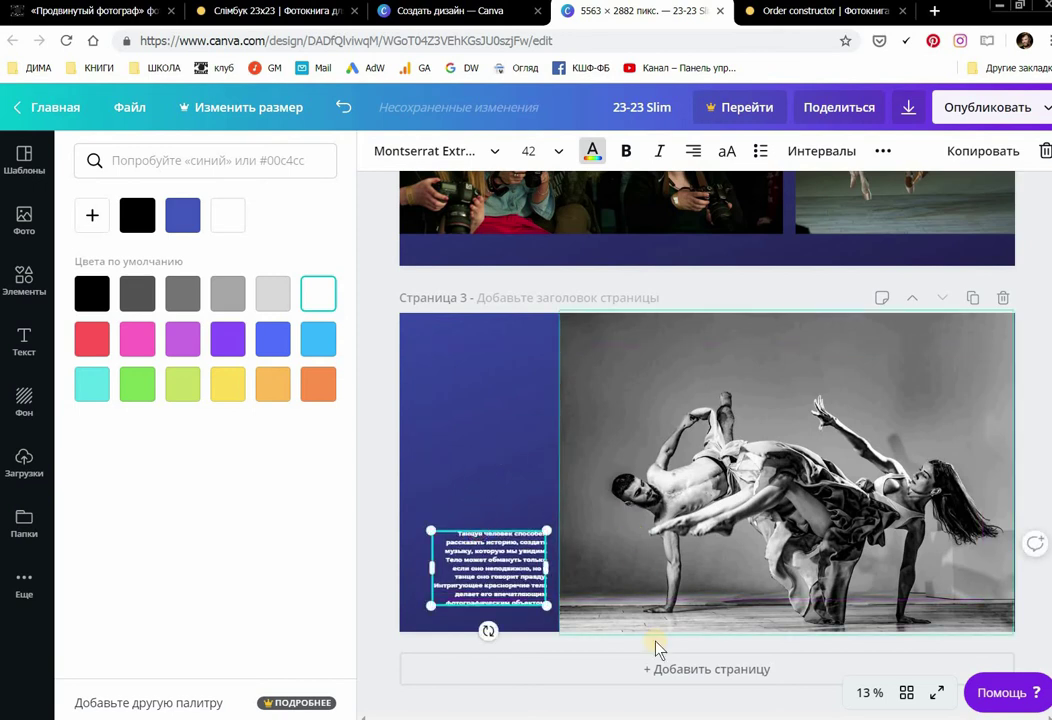
- Delete the dance text block from page 3's blue strip
{"action": "left_click", "coordinate": [386, 600]}
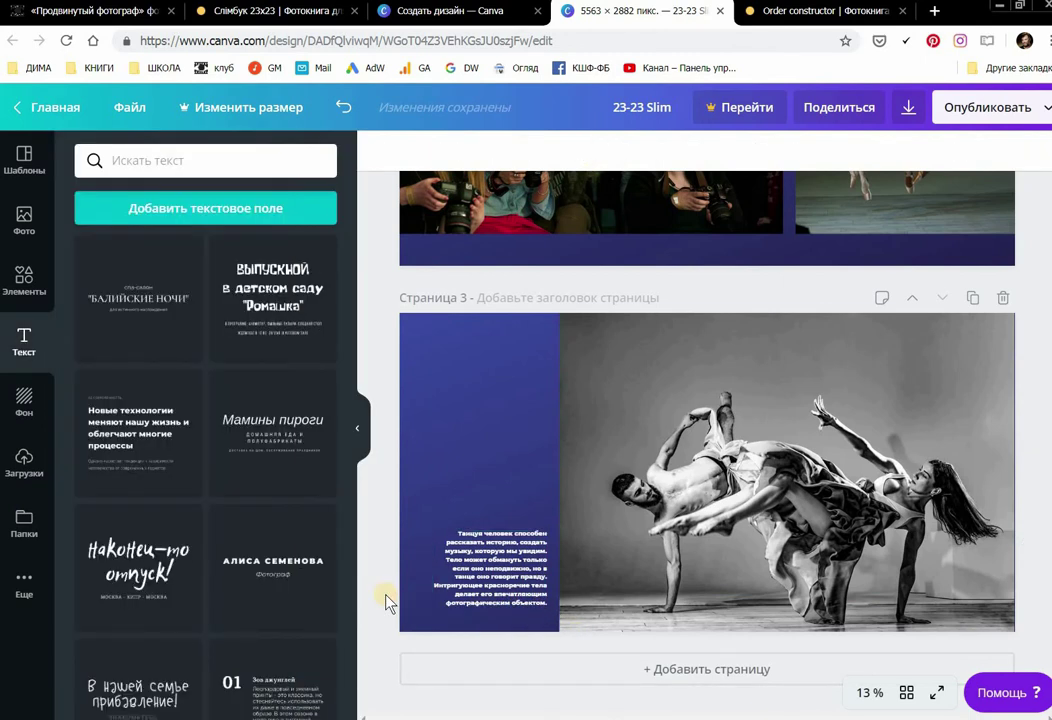
{"action": "left_click", "coordinate": [481, 566]}
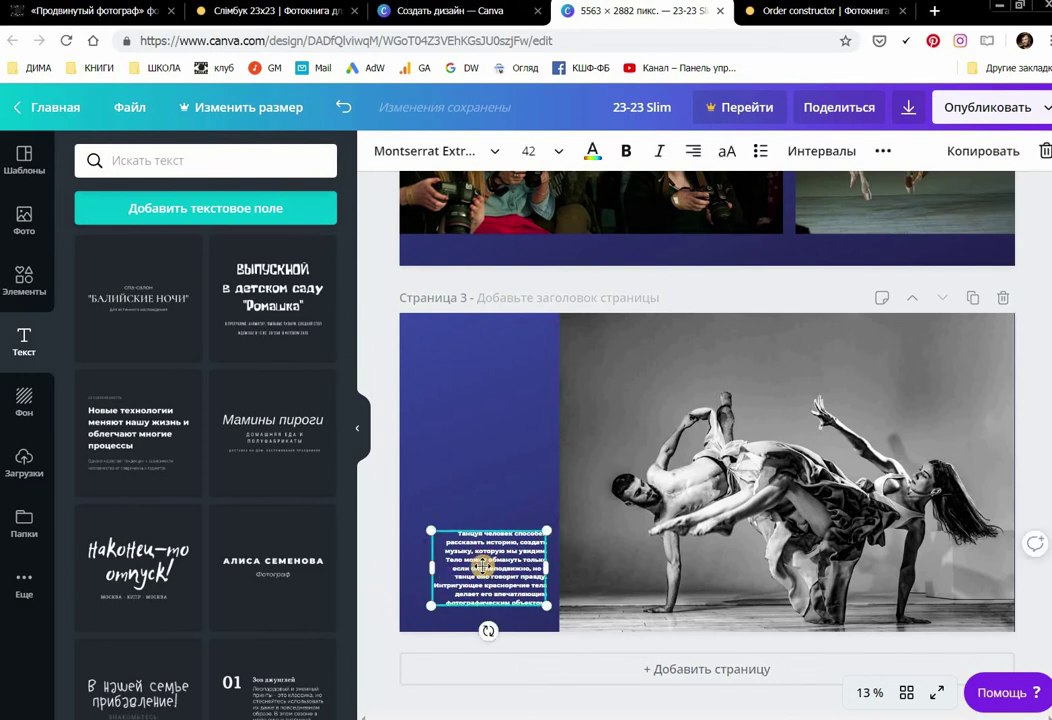
{"action": "key", "text": "Delete"}
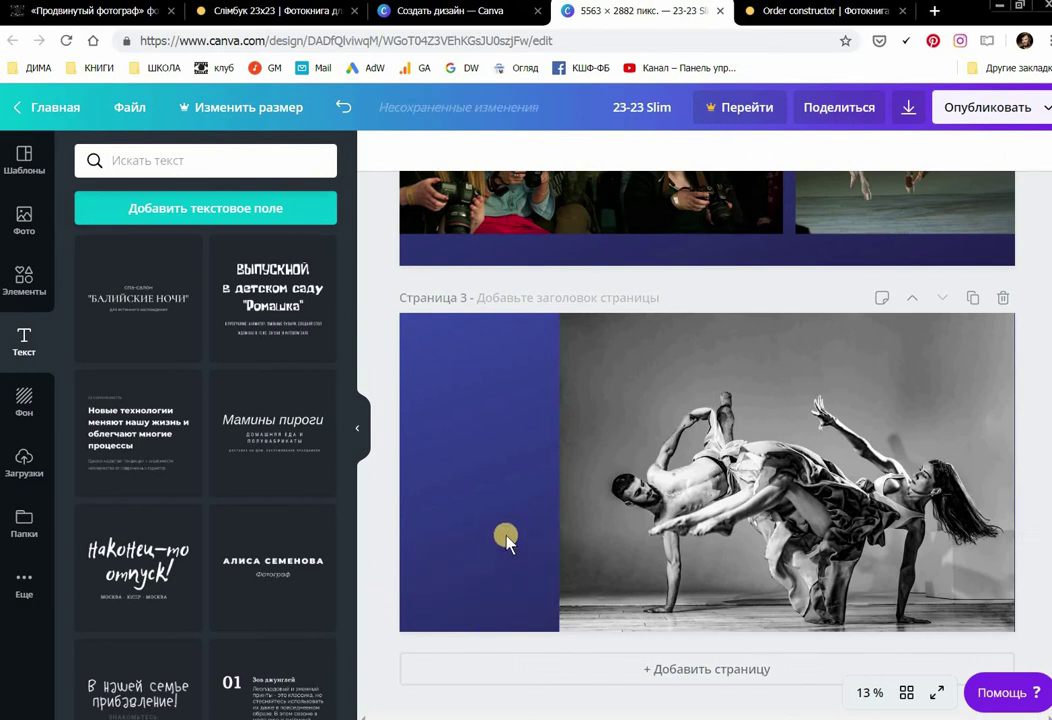
- Open the download settings for the design and choose JPG as the file type
{"action": "scroll", "coordinate": [930, 358], "scroll_direction": "up", "scroll_amount": 6}
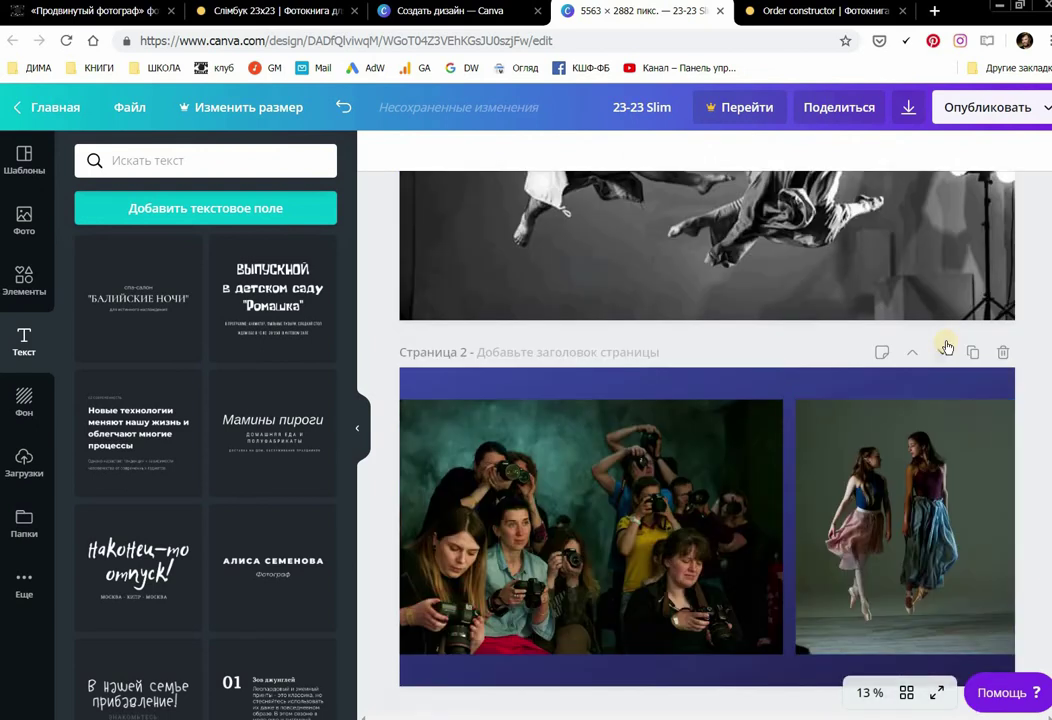
{"action": "left_click", "coordinate": [989, 112]}
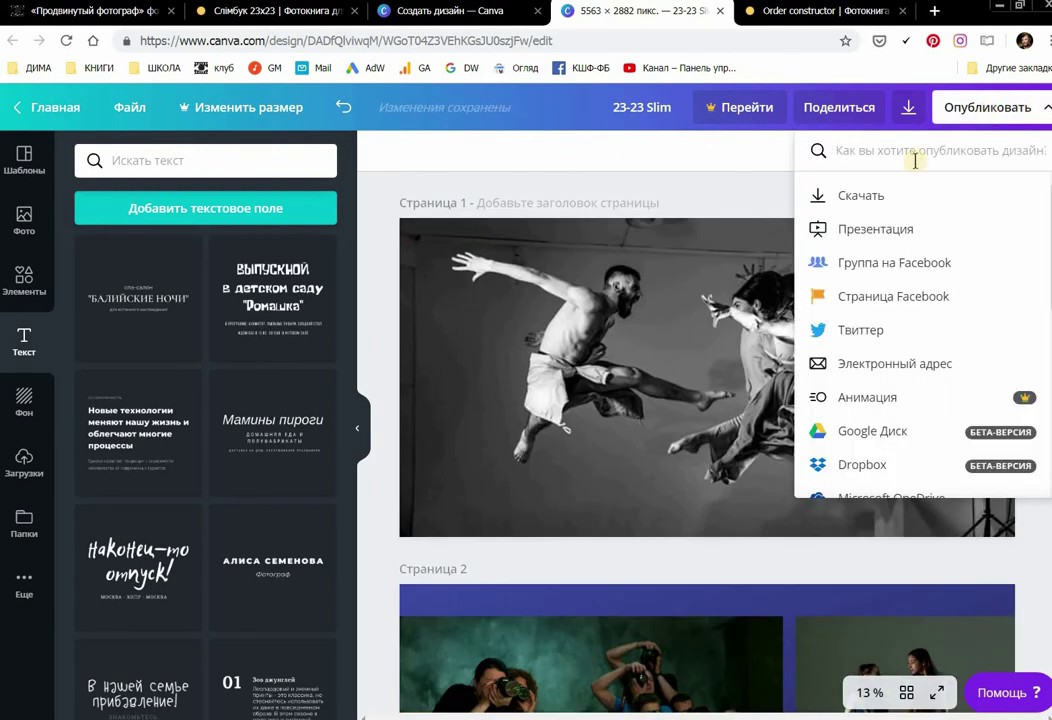
{"action": "left_click", "coordinate": [854, 197]}
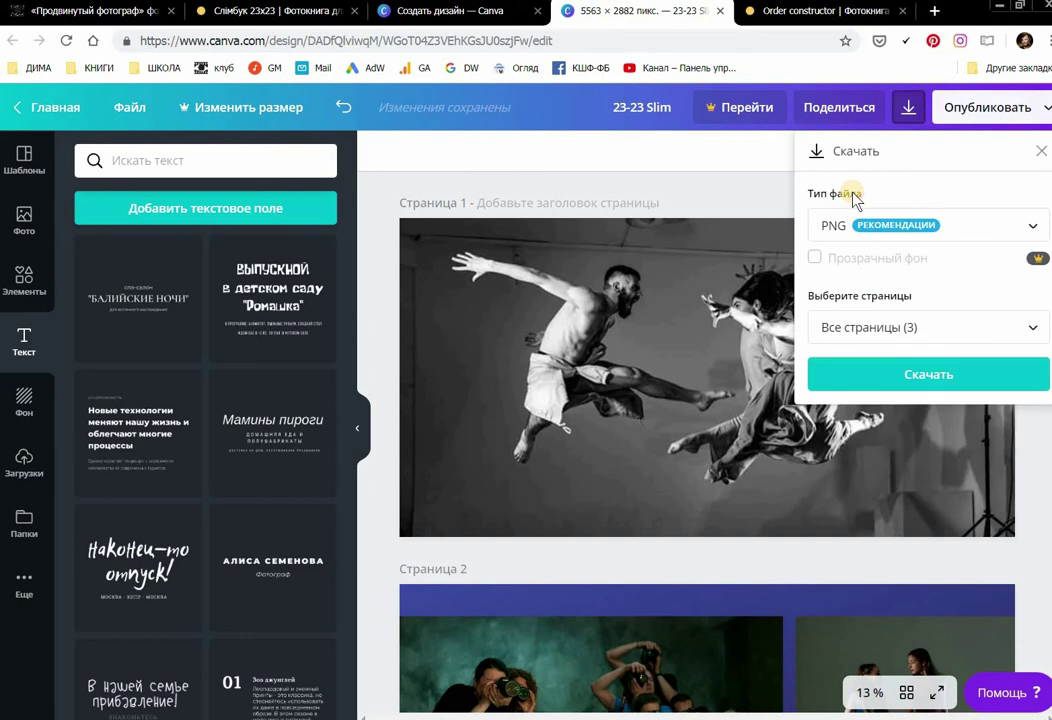
{"action": "left_click", "coordinate": [838, 222]}
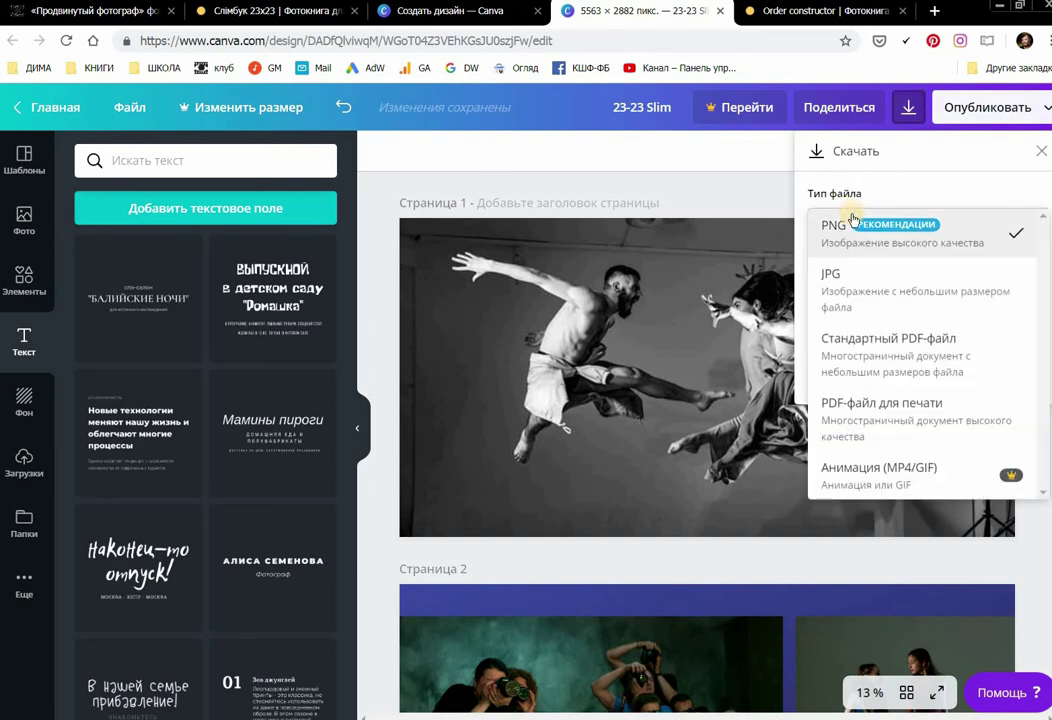
{"action": "left_click", "coordinate": [852, 295]}
- Limit the download to page 1 only, download it, and dismiss the Canva Pro offer
{"action": "left_click", "coordinate": [853, 296]}
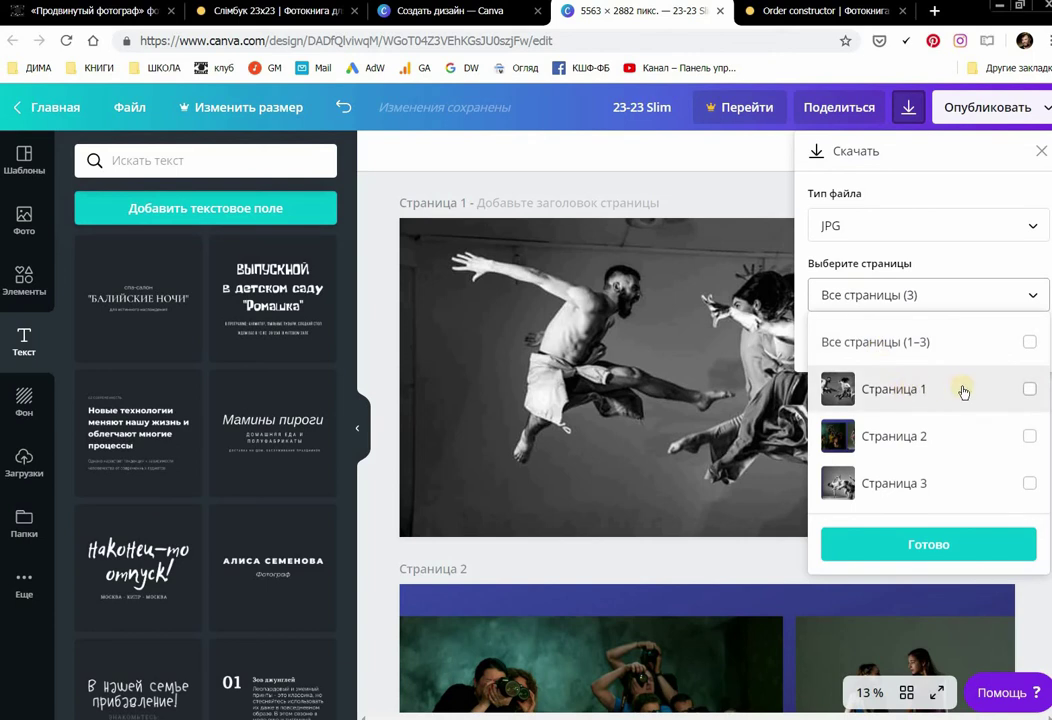
{"action": "left_click", "coordinate": [1029, 390]}
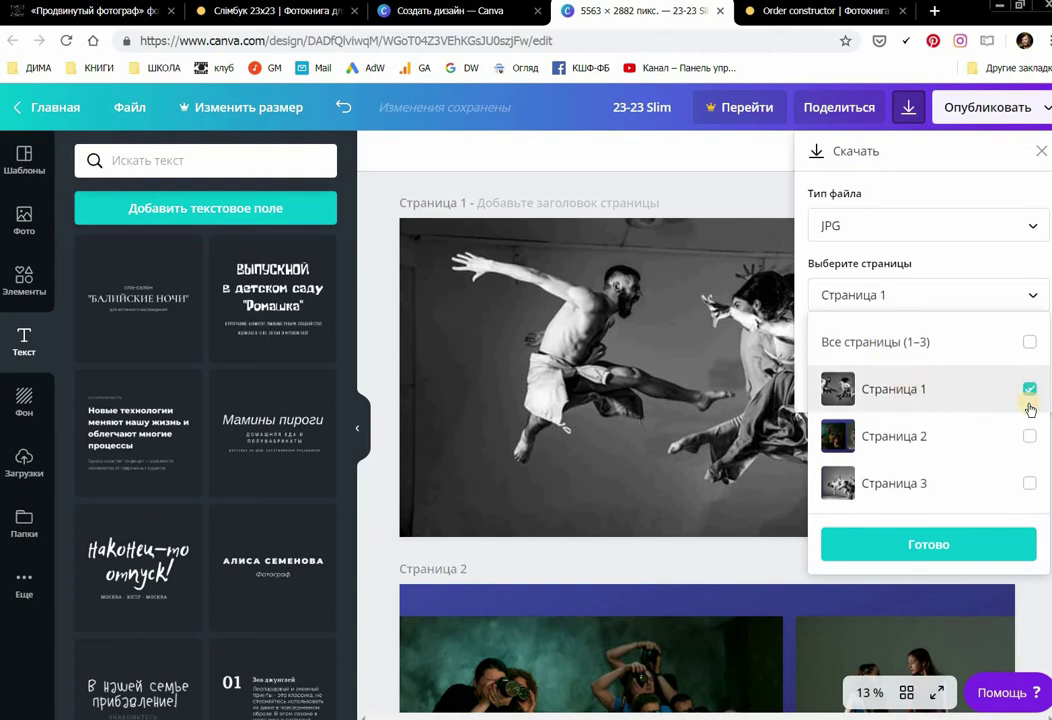
{"action": "left_click", "coordinate": [925, 545]}
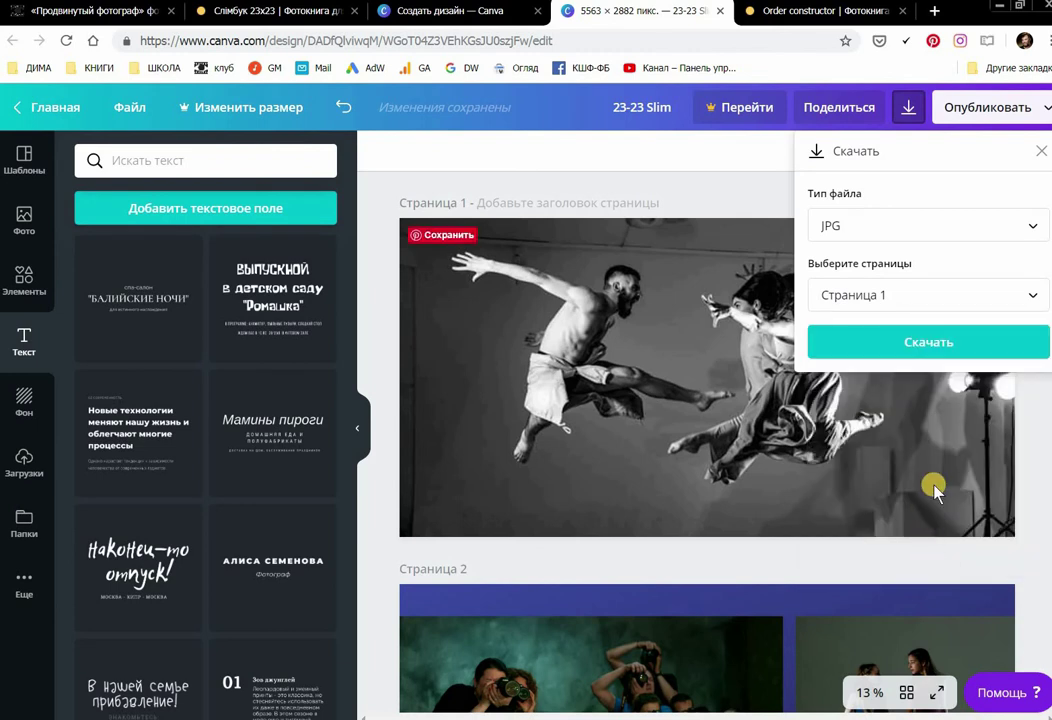
{"action": "left_click", "coordinate": [919, 345]}
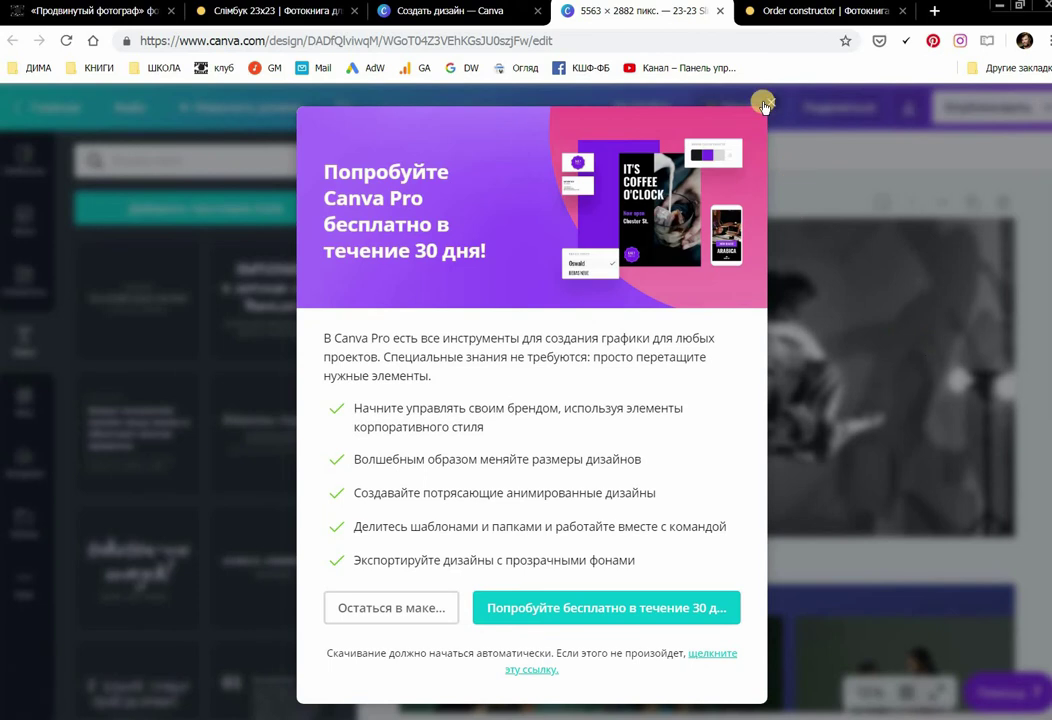
{"action": "left_click", "coordinate": [767, 104]}
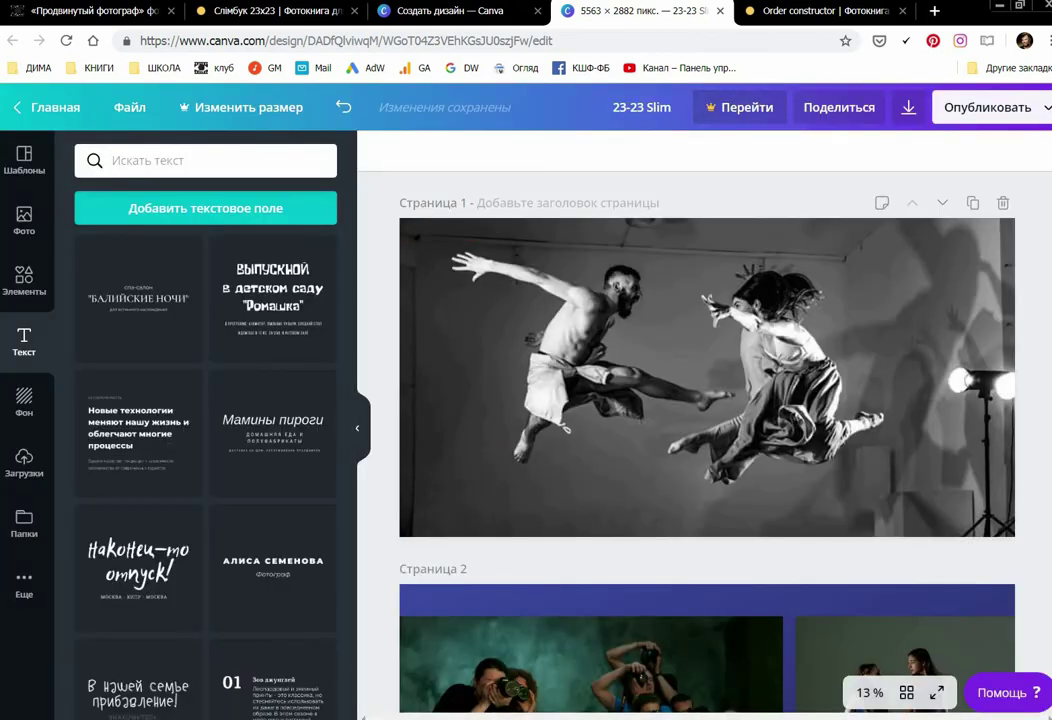
- Show the downloaded file in its Downloads folder and open 23-23 Slim.jpg in the image viewer to check it
{"action": "right_click", "coordinate": [153, 718]}
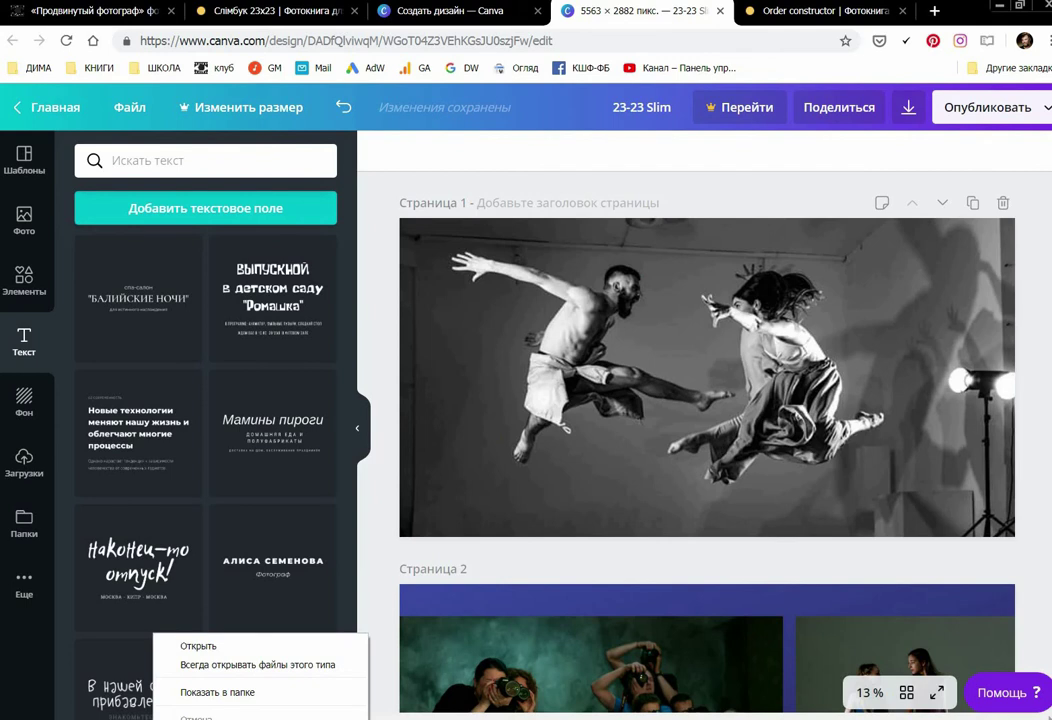
{"action": "left_click", "coordinate": [190, 693]}
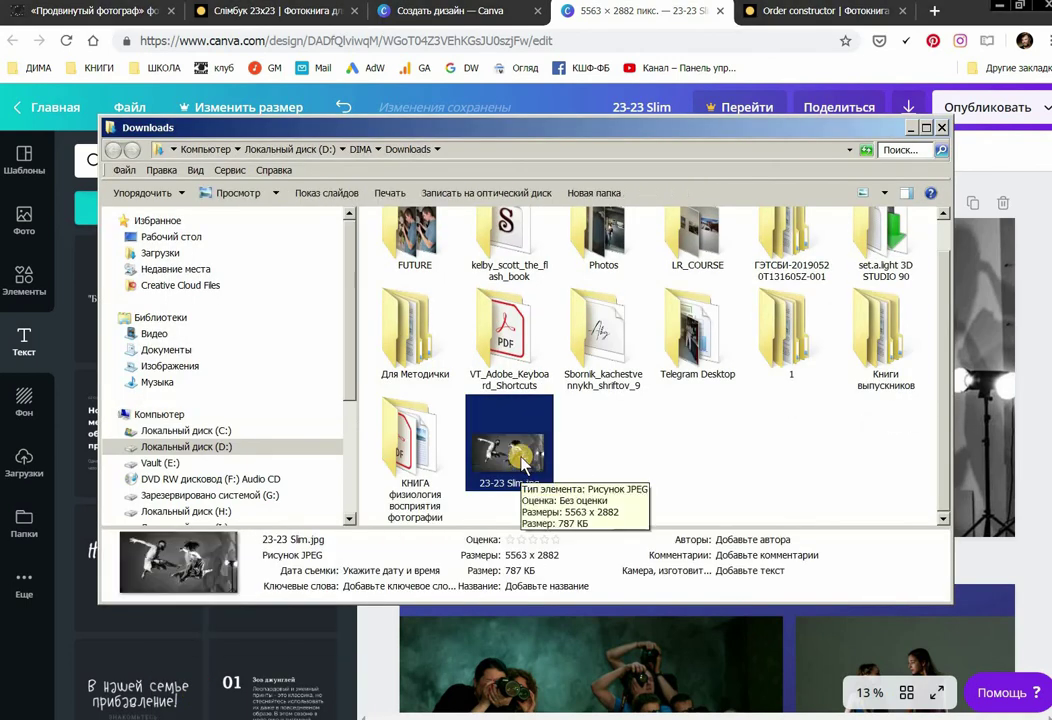
{"action": "double_click", "coordinate": [500, 478]}
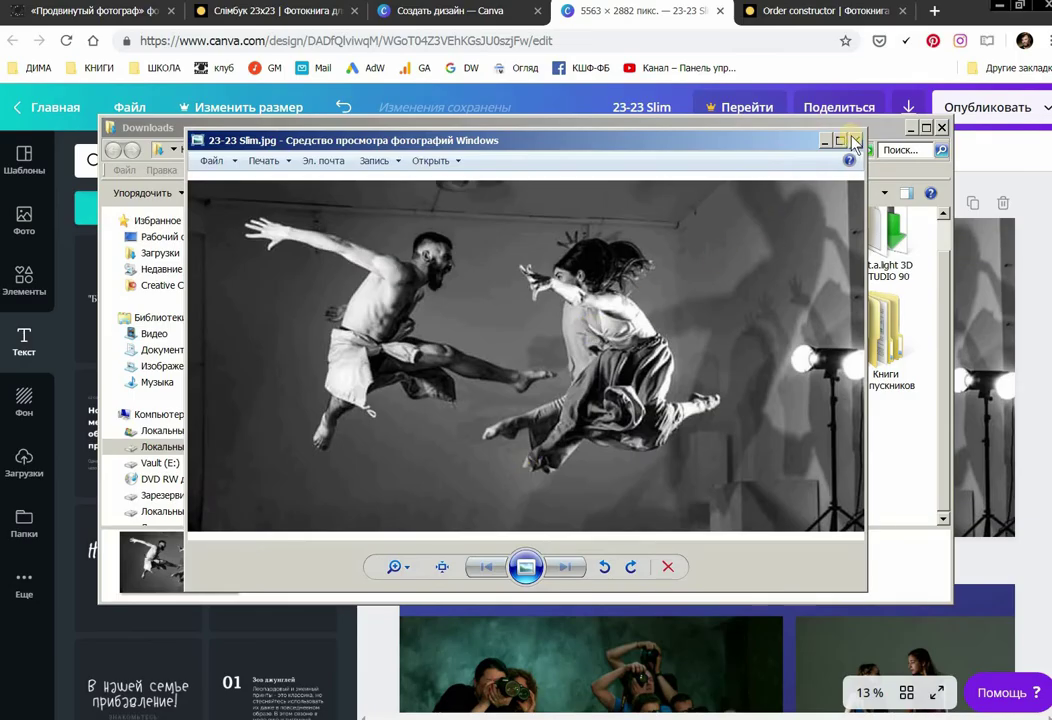
- Close the image preview and rename the downloaded page 1 file in the Downloads folder to 01.jpg
{"action": "left_click", "coordinate": [853, 142]}
{"action": "left_click", "coordinate": [495, 484]}
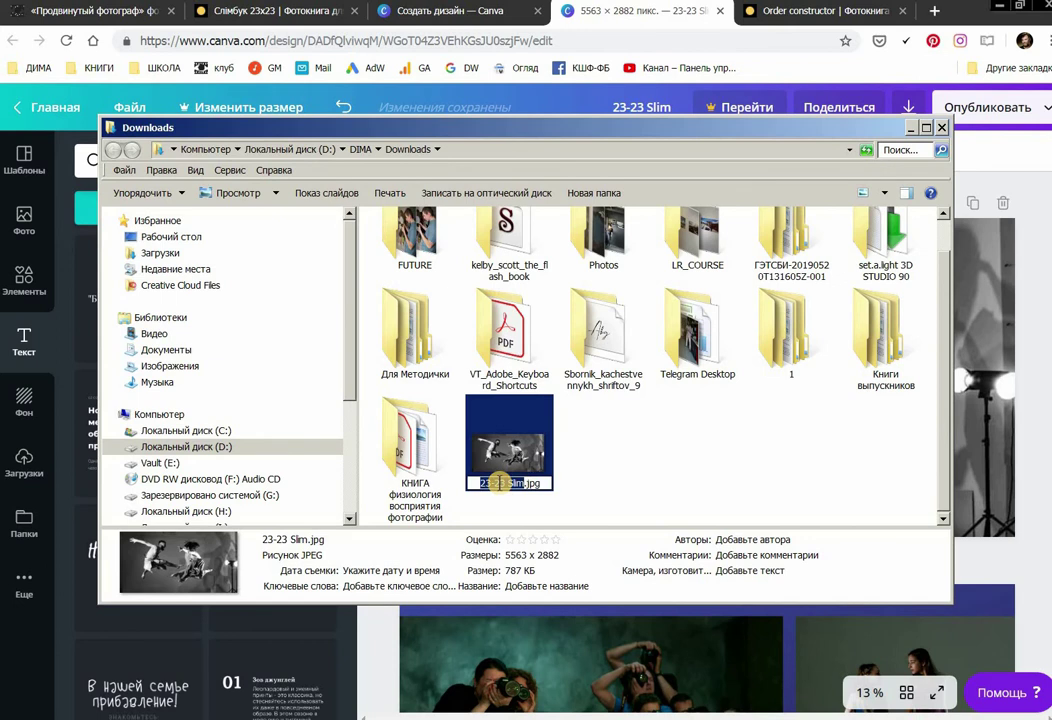
{"action": "type", "text": "01"}
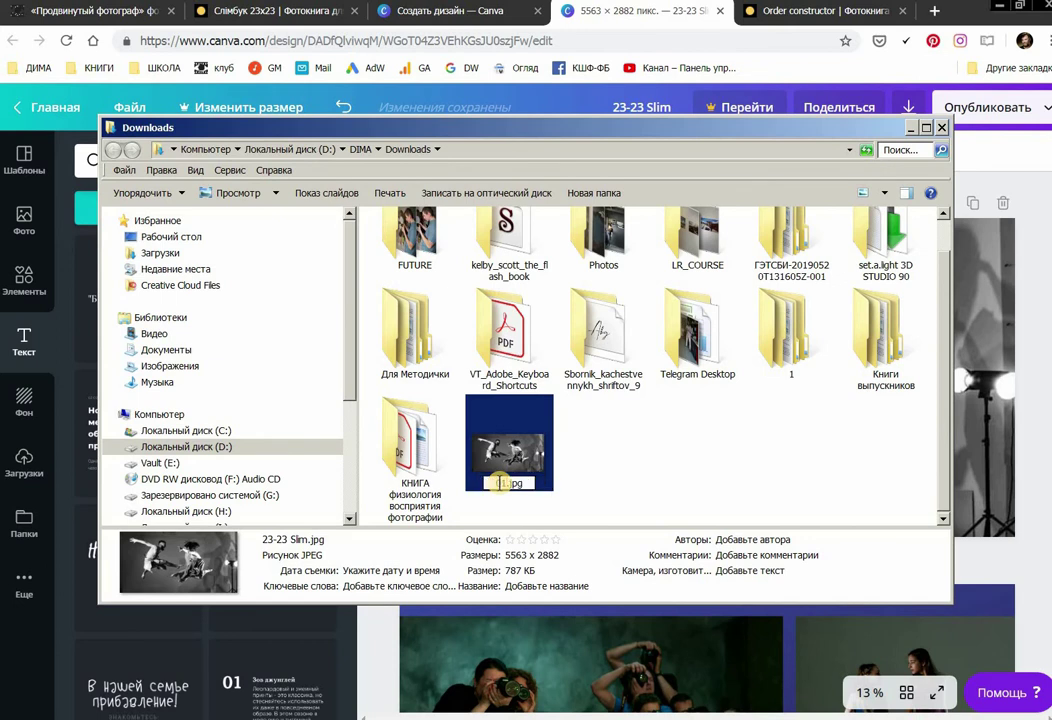
{"action": "key", "text": "Return"}
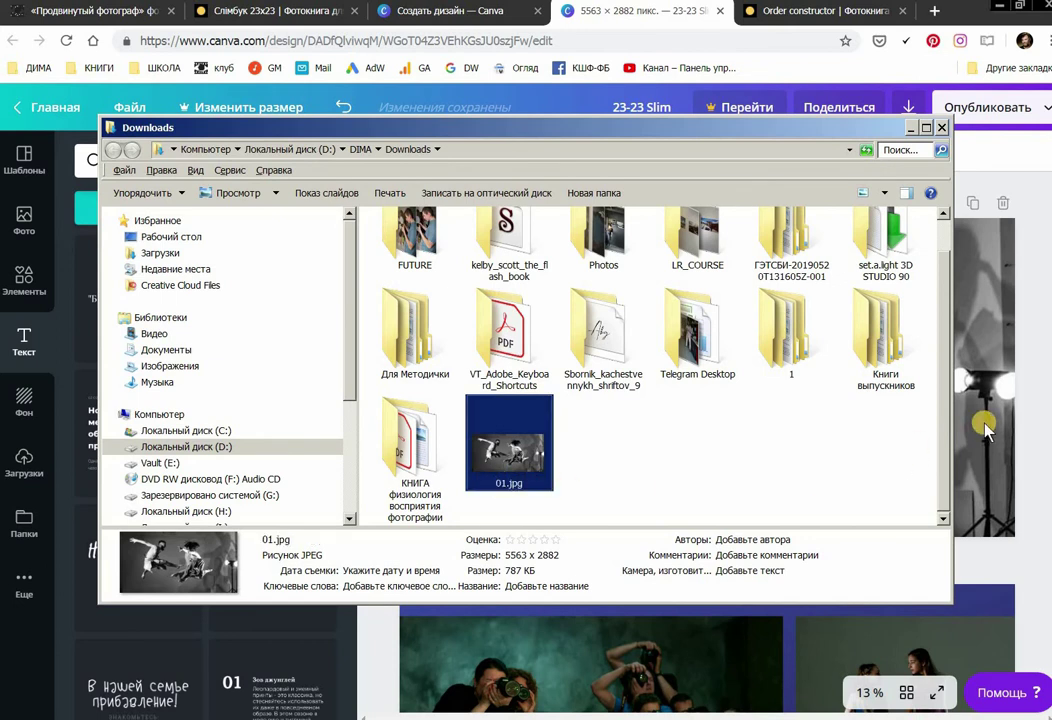
- Return to the 23-23 Slim design, open its download settings and choose JPG as the file type
{"action": "left_click", "coordinate": [990, 420]}
{"action": "left_click", "coordinate": [986, 108]}
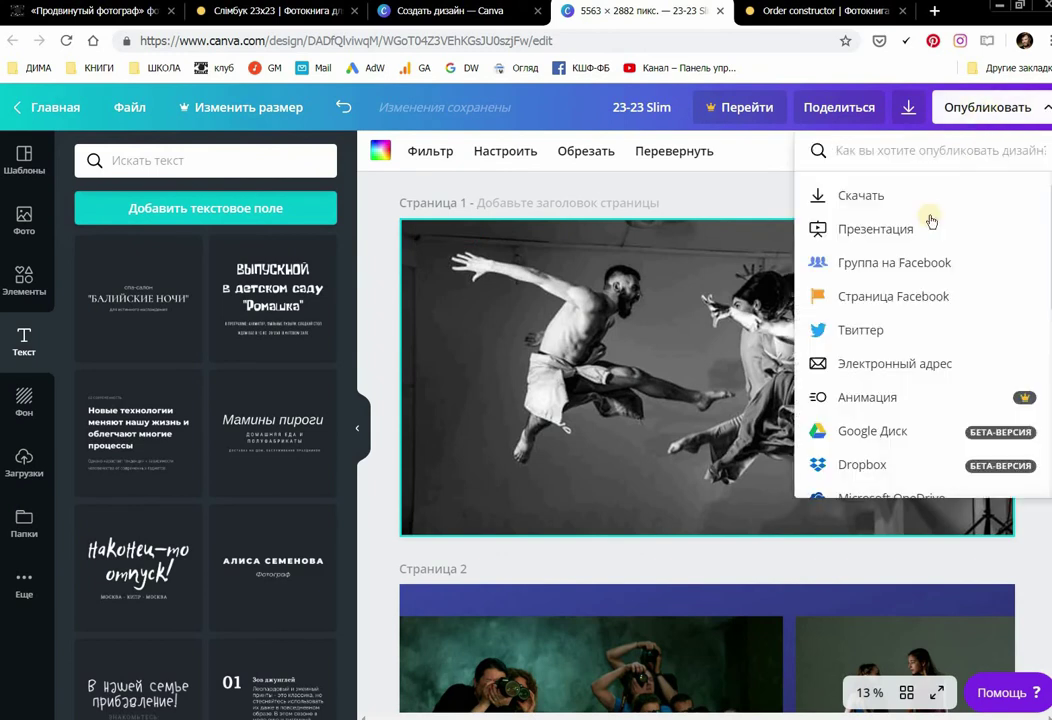
{"action": "left_click", "coordinate": [874, 200]}
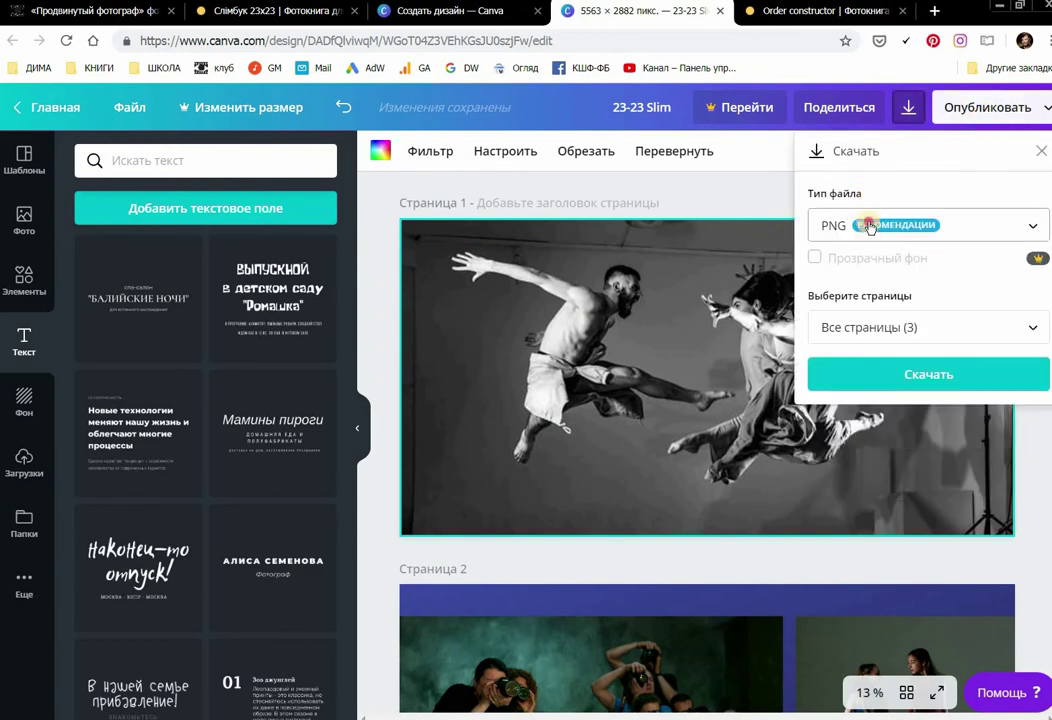
{"action": "left_click", "coordinate": [866, 226]}
{"action": "left_click", "coordinate": [857, 291]}
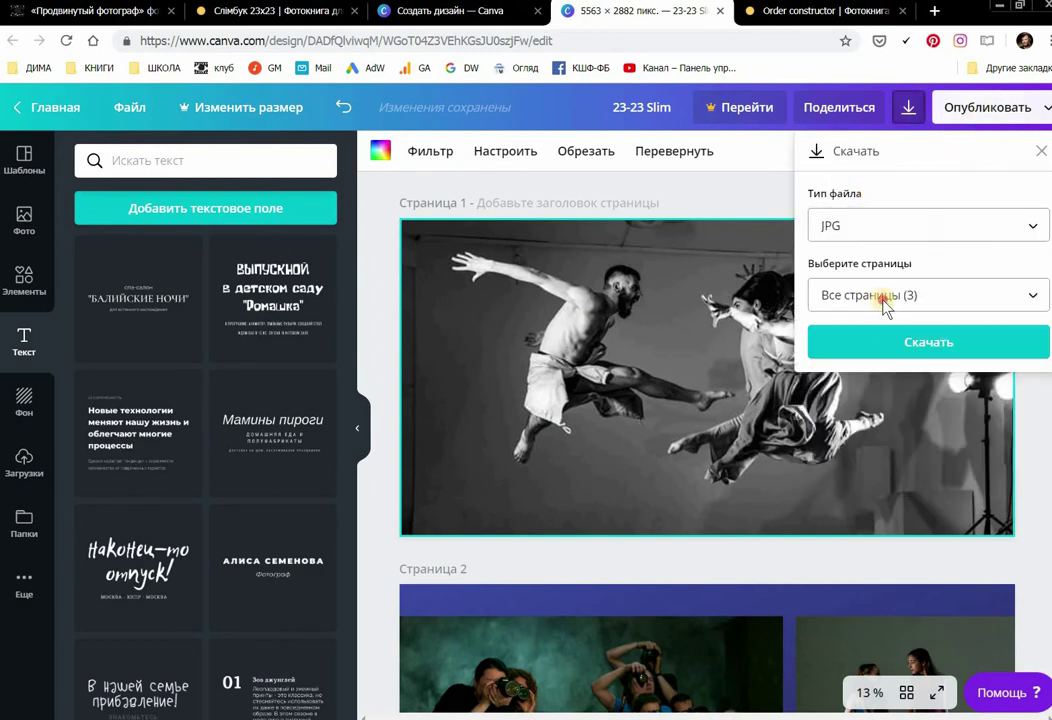
- Restrict the download to page 2 only, download it, and dismiss the Canva Pro trial offer
{"action": "left_click", "coordinate": [885, 298]}
{"action": "left_click", "coordinate": [1028, 435]}
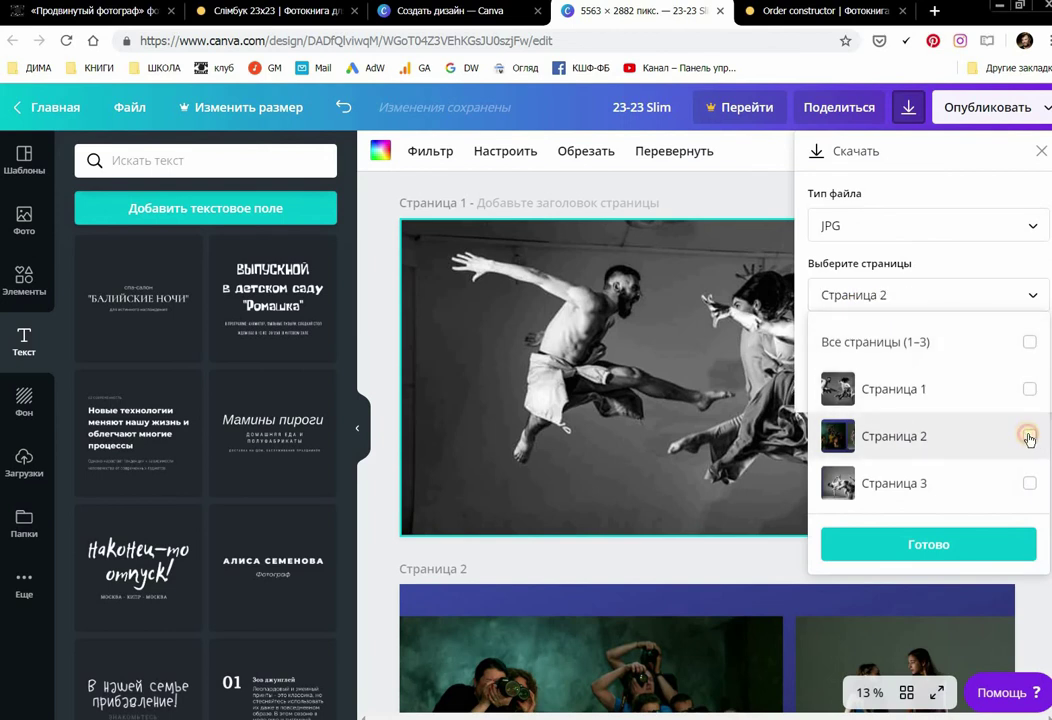
{"action": "left_click", "coordinate": [910, 548]}
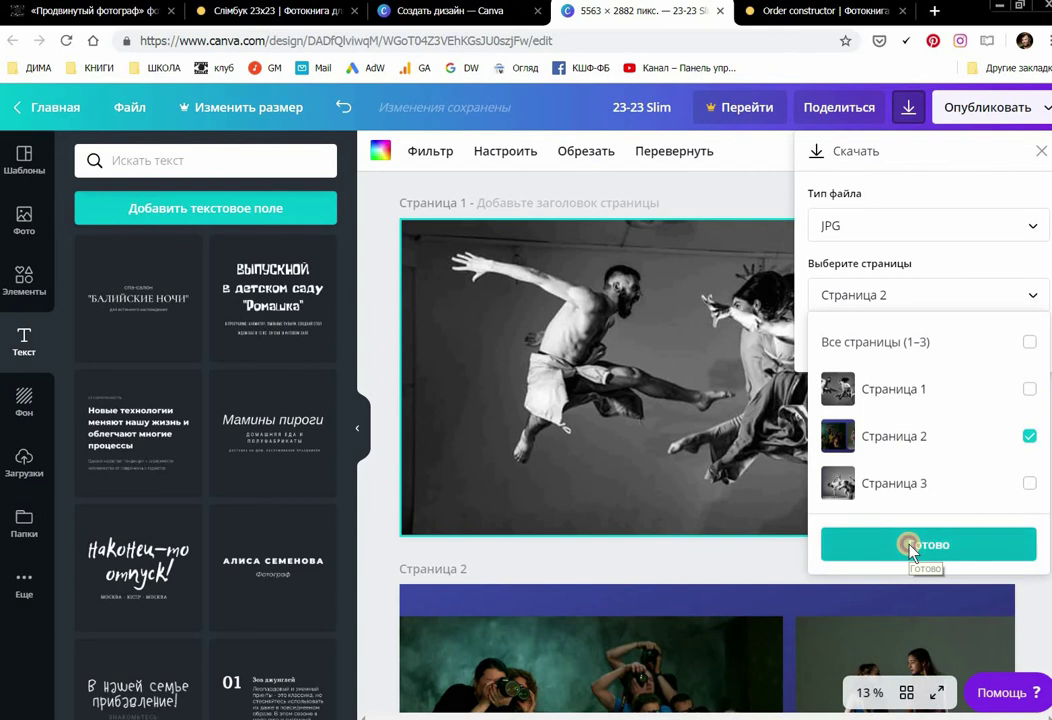
{"action": "left_click", "coordinate": [906, 342]}
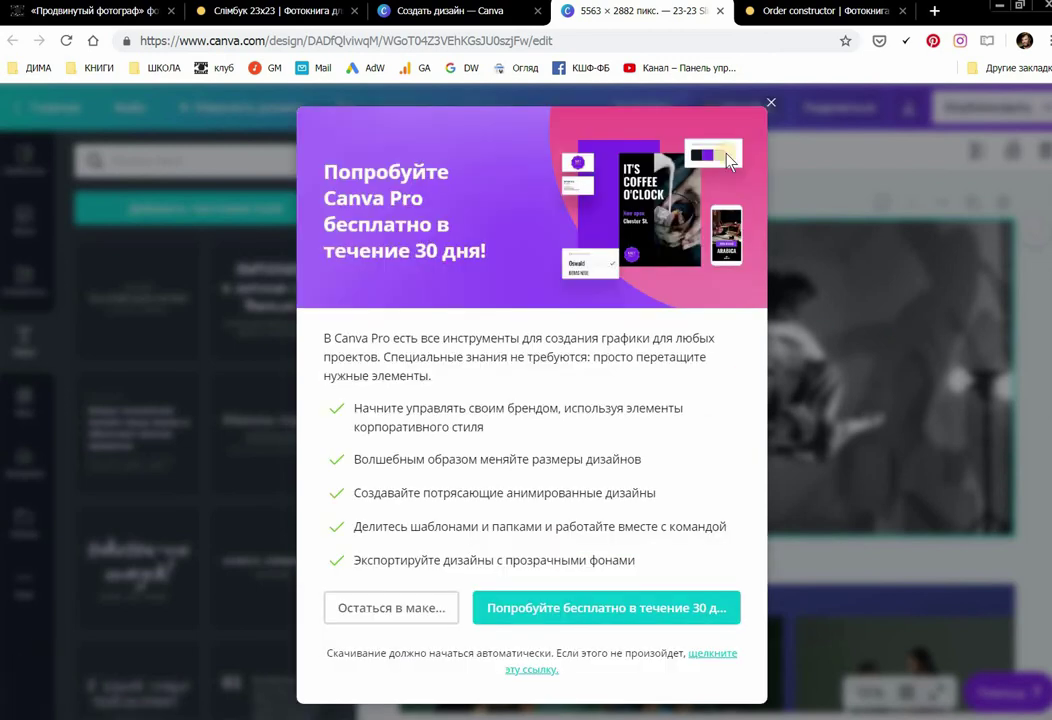
{"action": "left_click", "coordinate": [771, 103]}
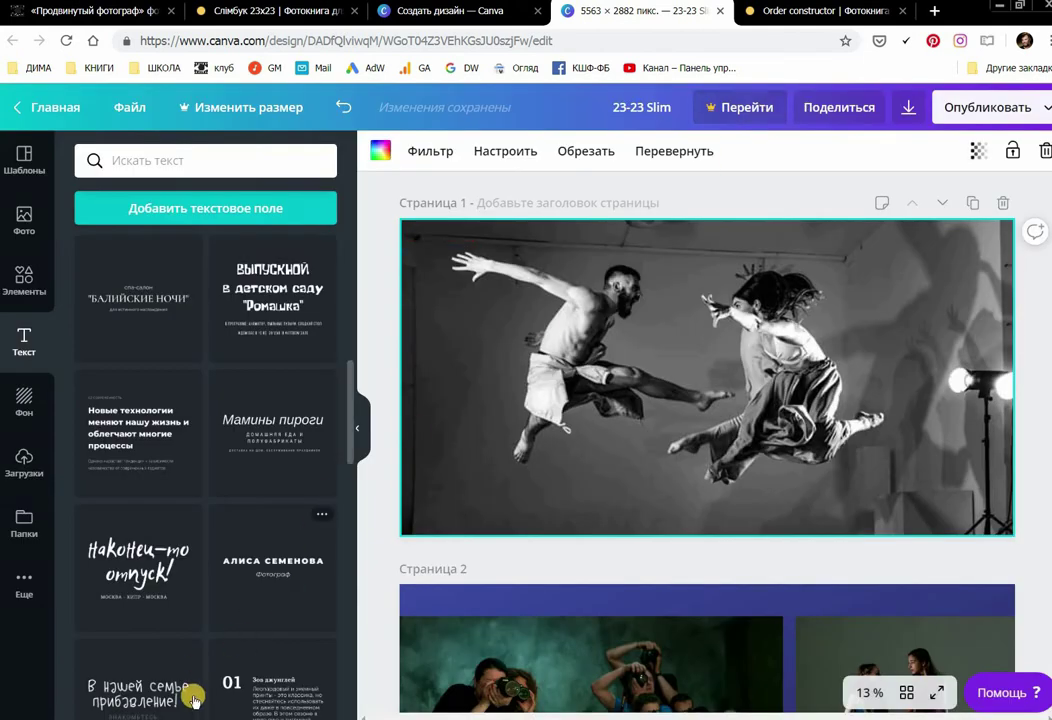
- Show the downloaded page 2 file in its folder and rename it to 02.jpg
{"action": "right_click", "coordinate": [155, 710]}
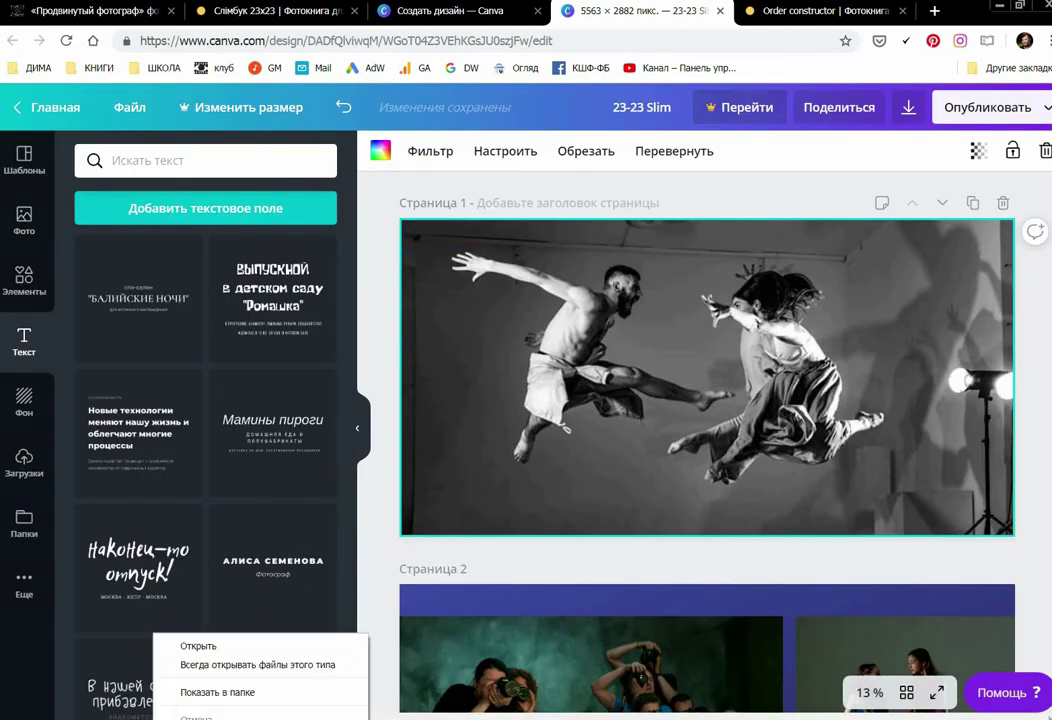
{"action": "left_click", "coordinate": [197, 697]}
{"action": "left_click", "coordinate": [524, 487]}
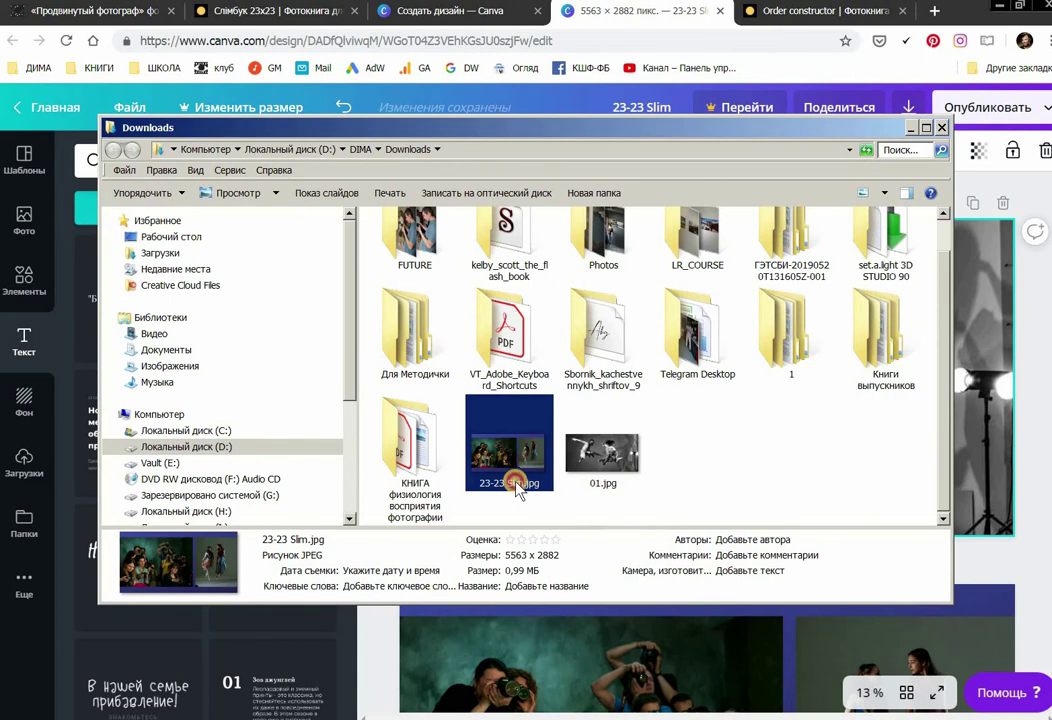
{"action": "type", "text": "02"}
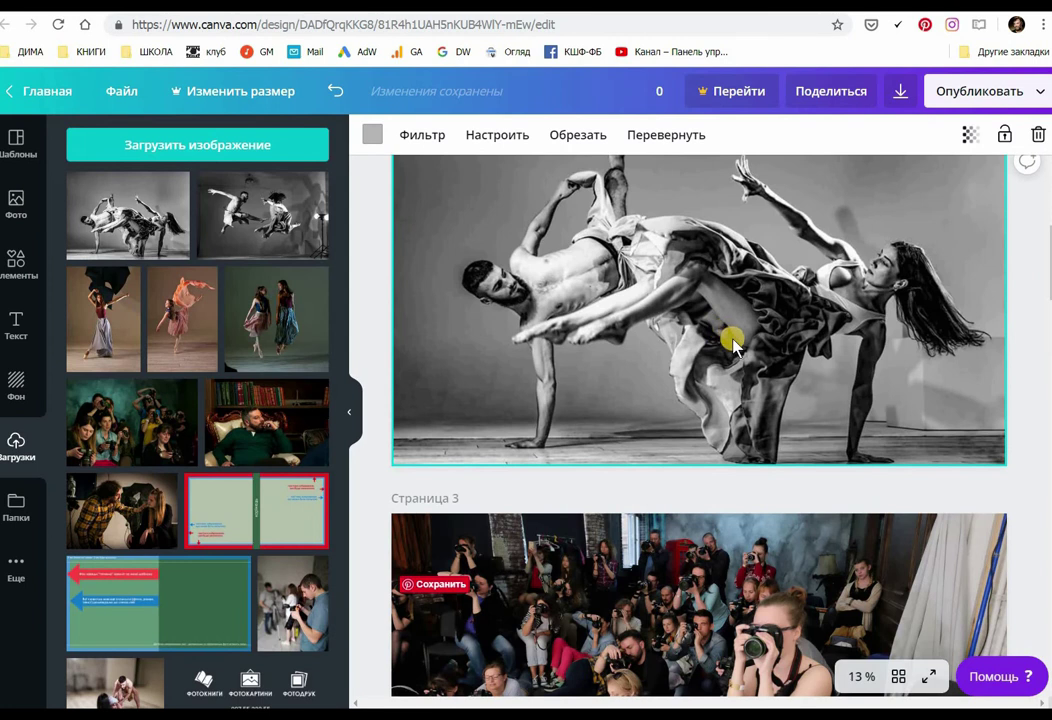
- Set up the ten-page design's download as JPG with only page 3 selected
{"action": "scroll", "coordinate": [1020, 272], "scroll_direction": "down", "scroll_amount": 5}
{"action": "left_click", "coordinate": [983, 103]}
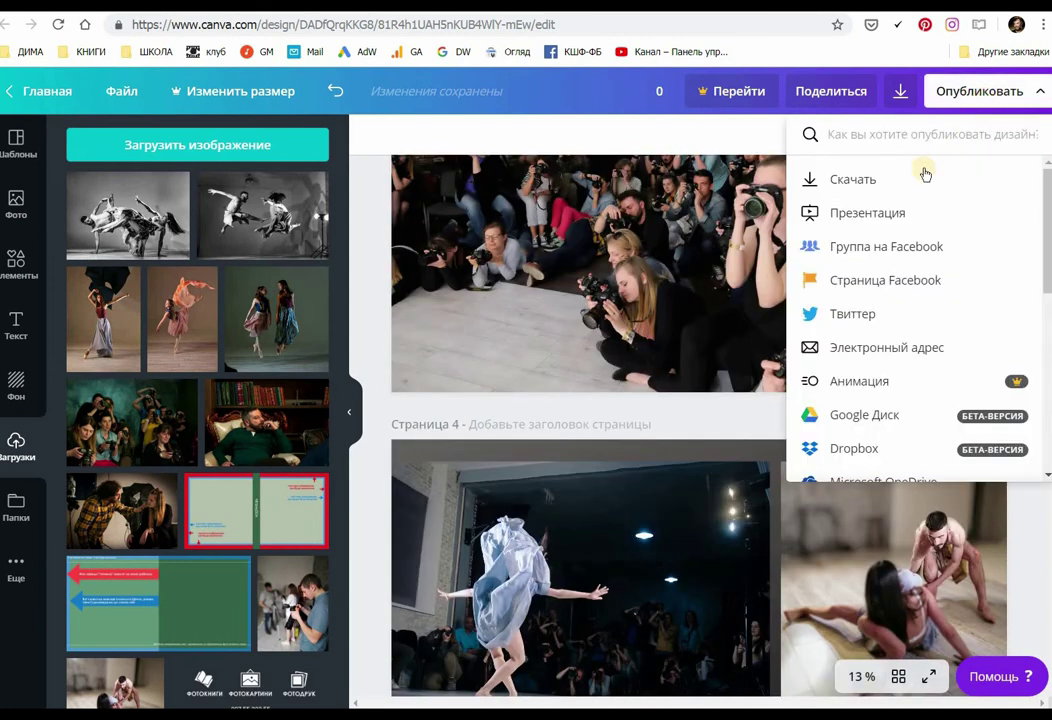
{"action": "left_click", "coordinate": [906, 178]}
{"action": "left_click", "coordinate": [862, 216]}
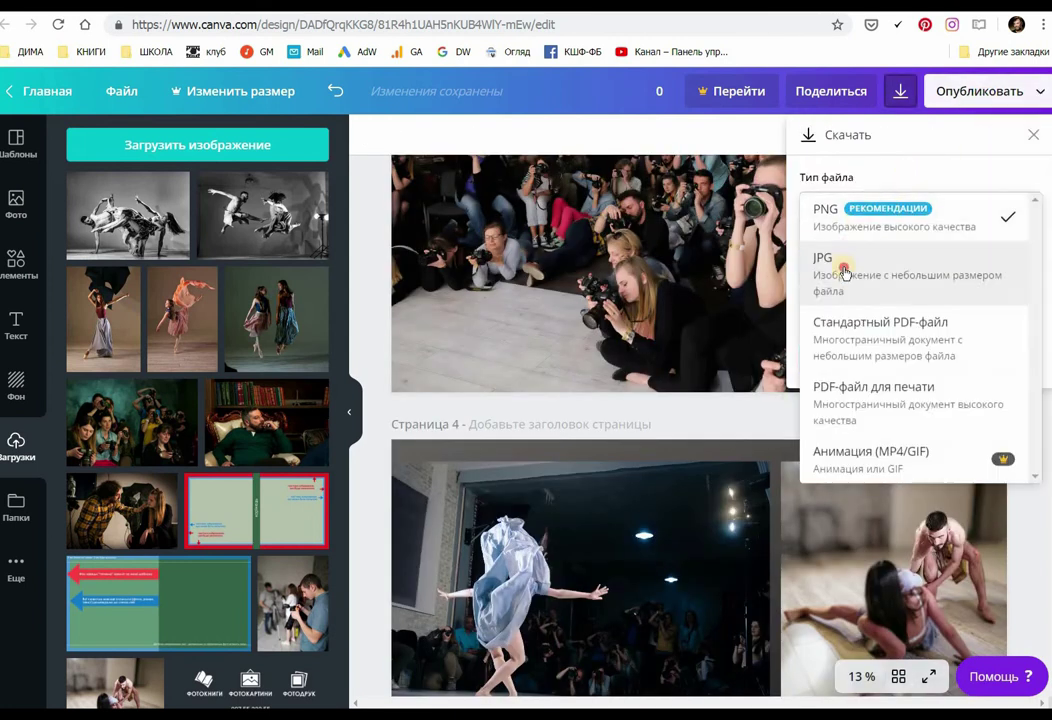
{"action": "left_click", "coordinate": [843, 268]}
{"action": "left_click", "coordinate": [867, 280]}
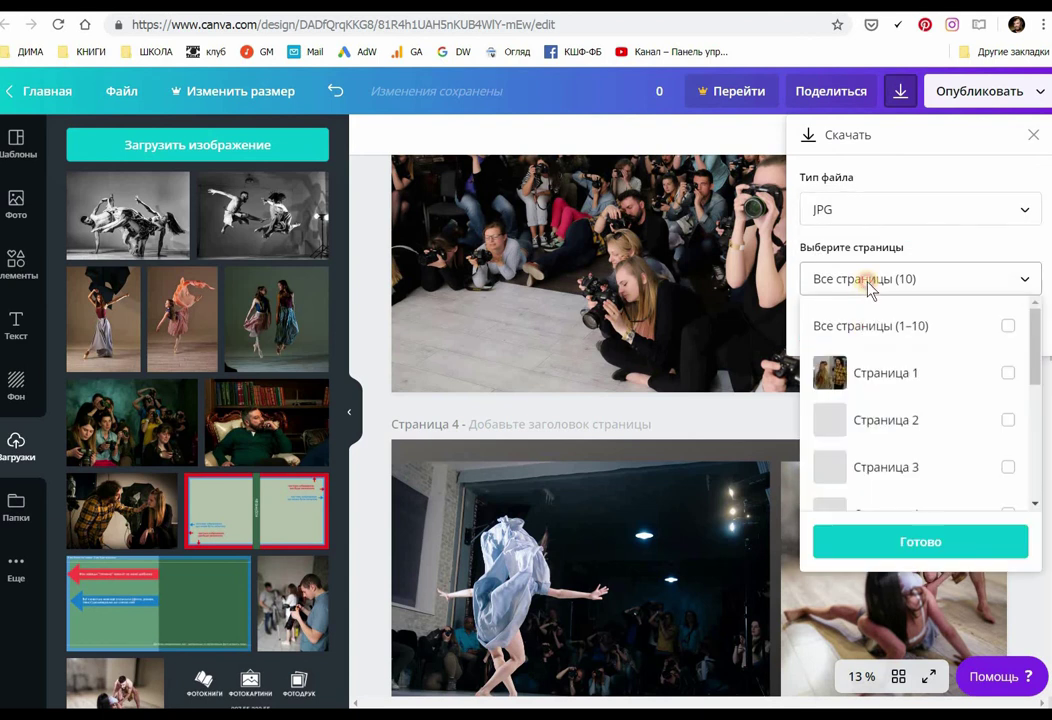
{"action": "left_click", "coordinate": [1008, 470]}
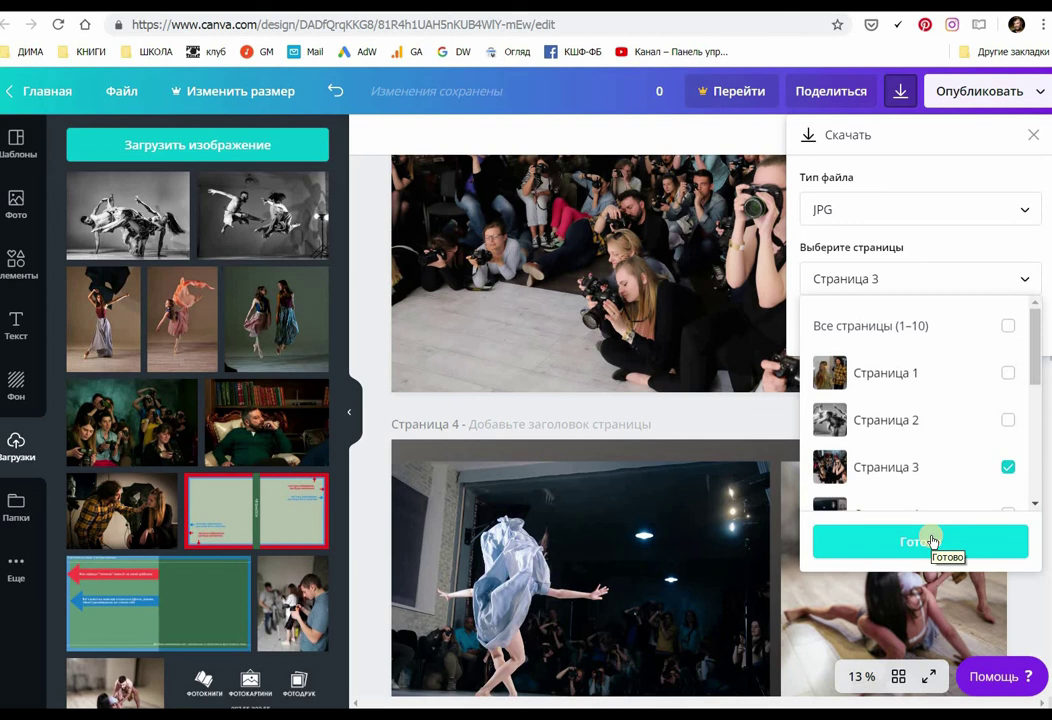
{"action": "left_click", "coordinate": [640, 400]}
- Switch to the Downloads folder in the file manager and select the spread files 01.jpg through 05.jpg
{"action": "key", "text": "alt+Tab"}
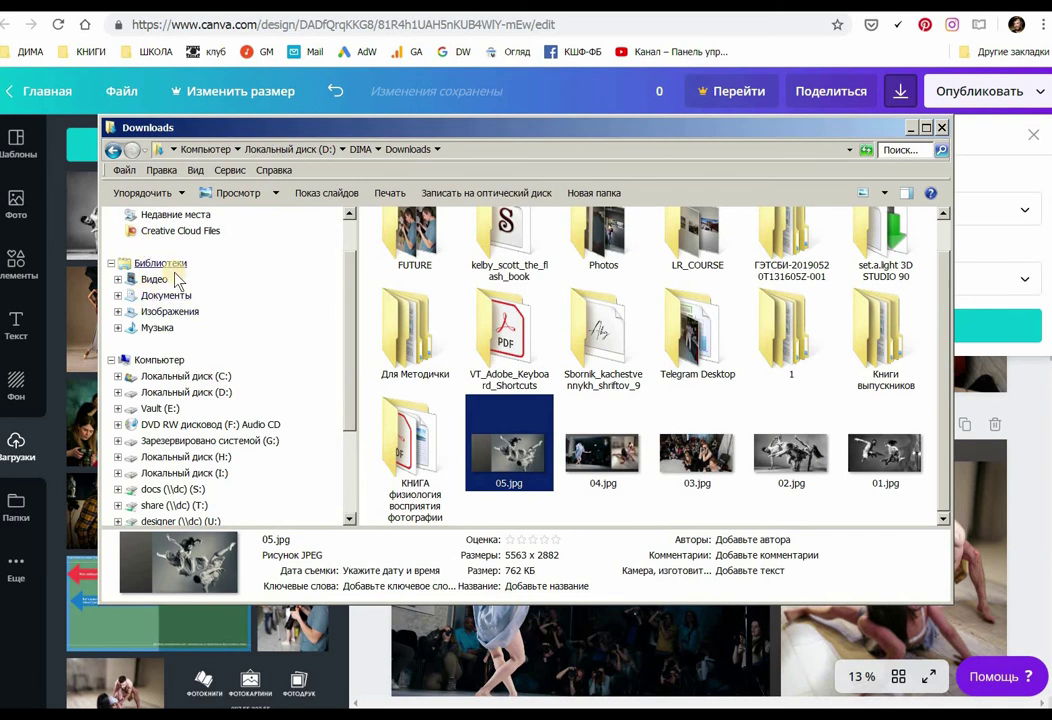
{"action": "scroll", "coordinate": [190, 252], "scroll_direction": "up", "scroll_amount": 1}
{"action": "scroll", "coordinate": [350, 330], "scroll_direction": "up", "scroll_amount": 1}
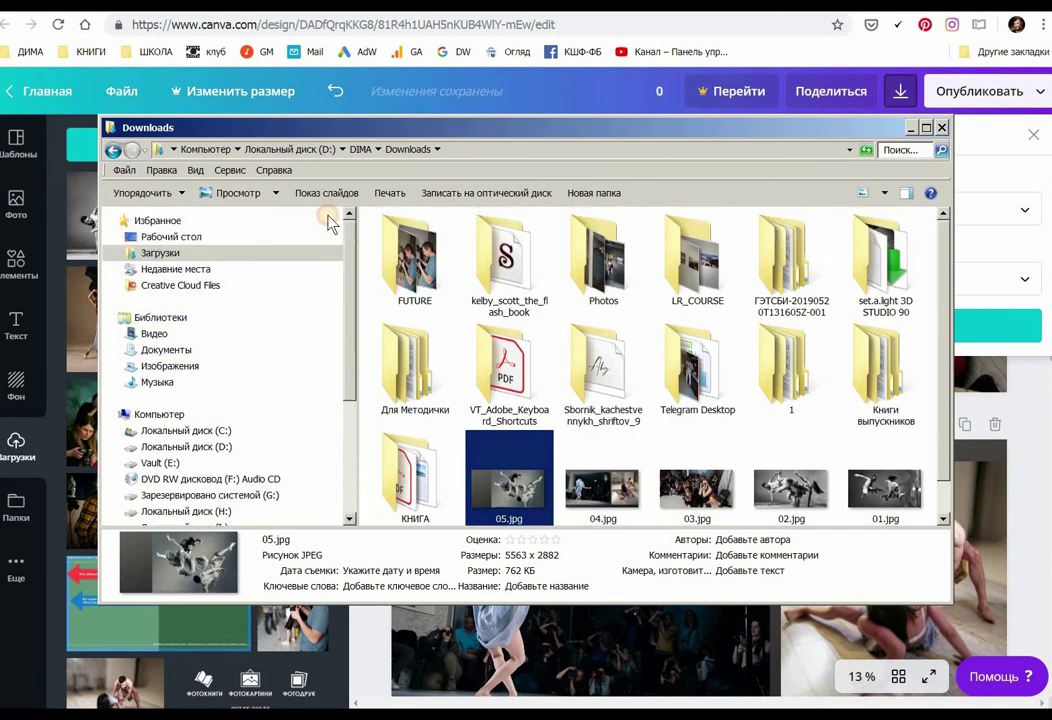
{"action": "left_click", "coordinate": [163, 254]}
{"action": "left_click", "coordinate": [503, 452]}
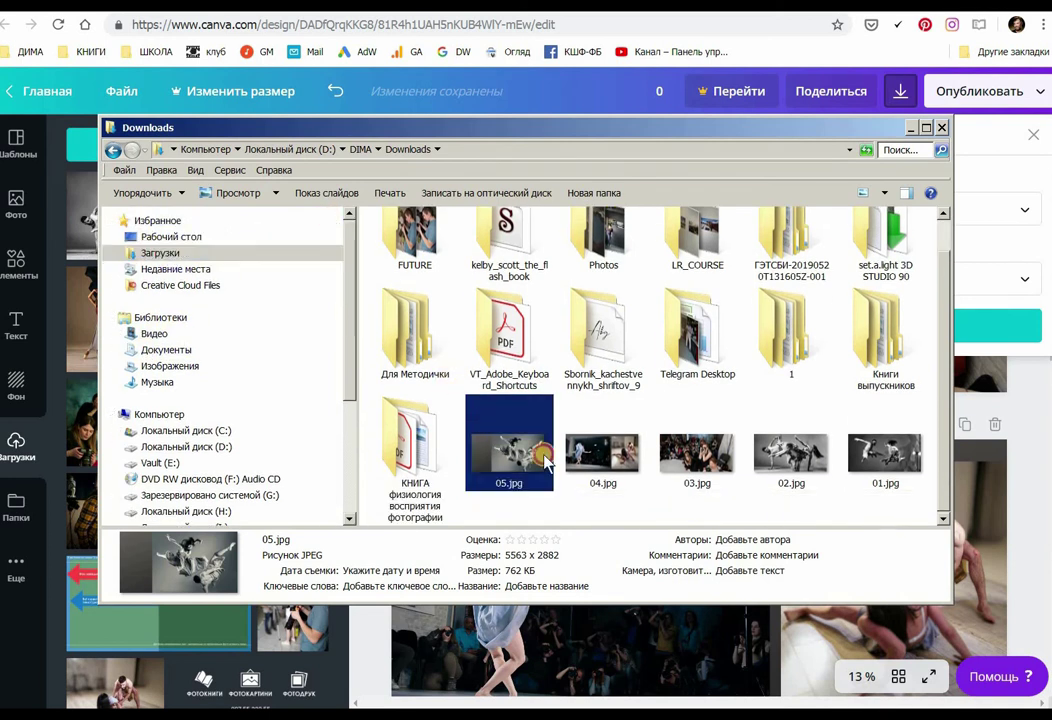
{"action": "left_click", "coordinate": [868, 455], "text": "shift"}
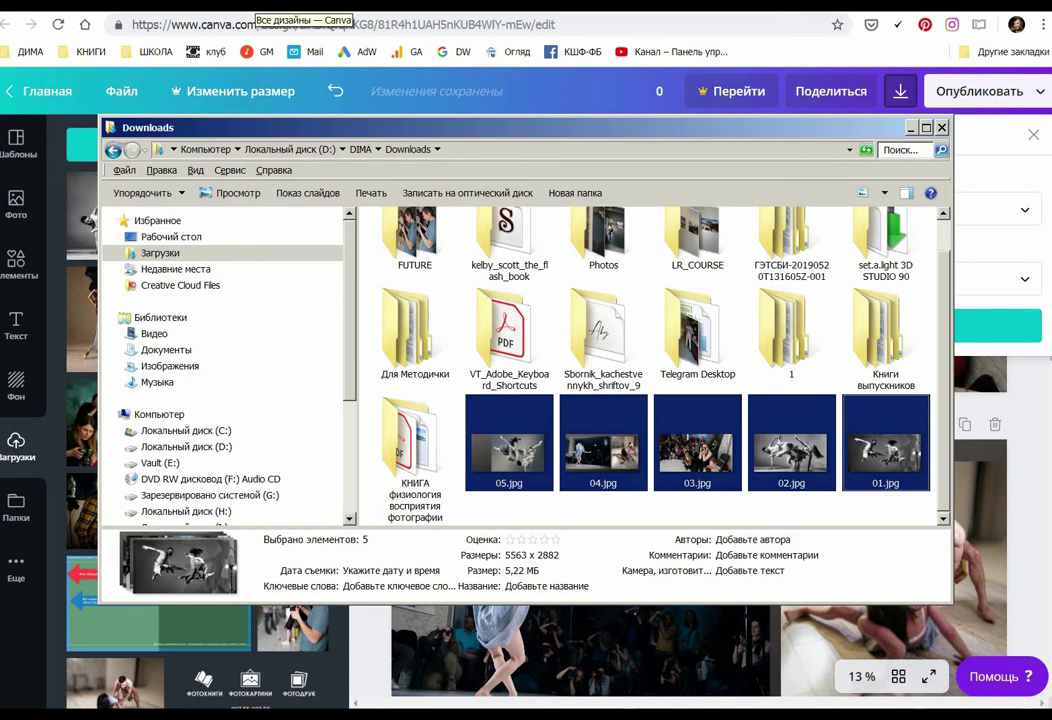
- Start a new custom-size Canva design using the lab's cover width for 3-25 spreads, 6130 pixels
{"action": "left_click", "coordinate": [300, 3]}
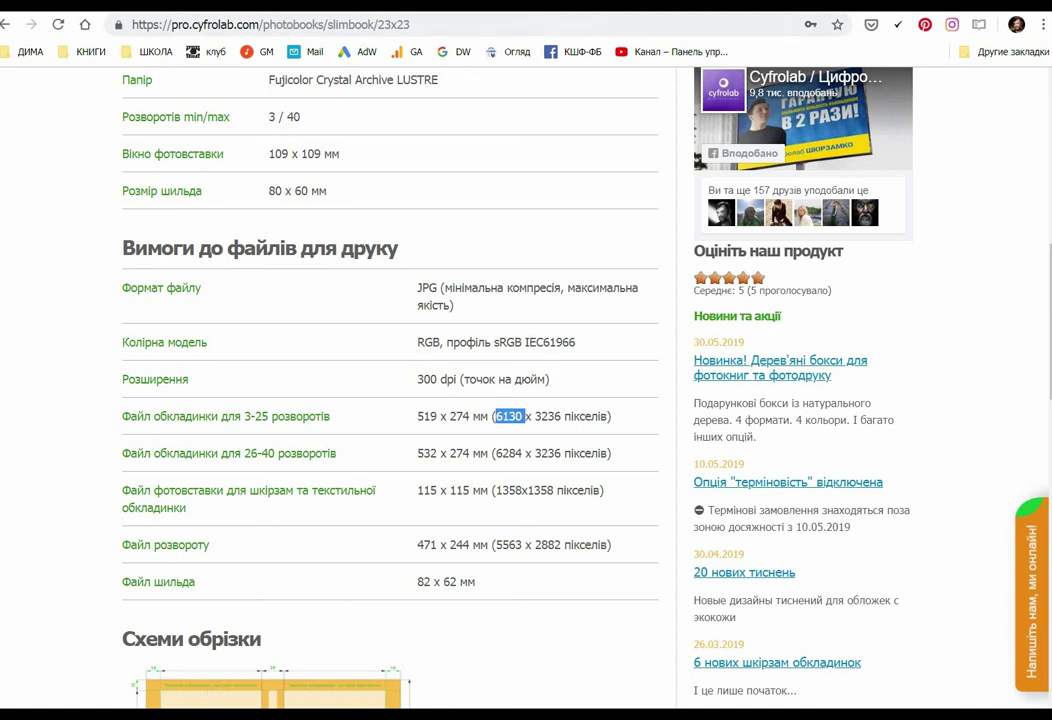
{"action": "left_click", "coordinate": [200, 3]}
{"action": "left_click", "coordinate": [90, 162]}
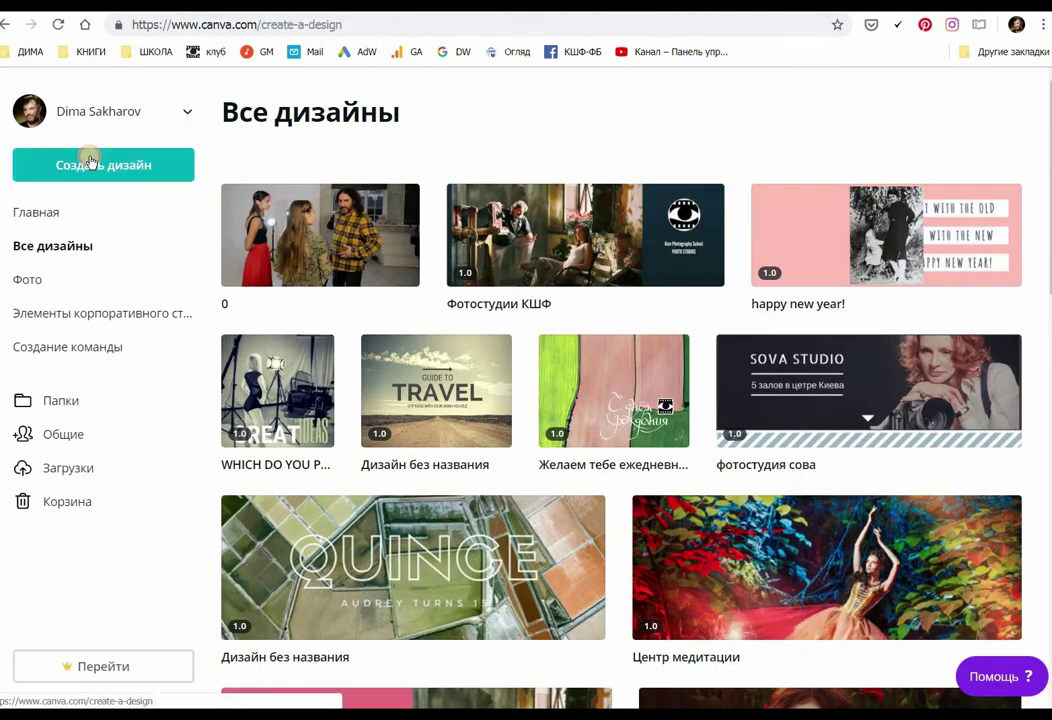
{"action": "left_click", "coordinate": [897, 120]}
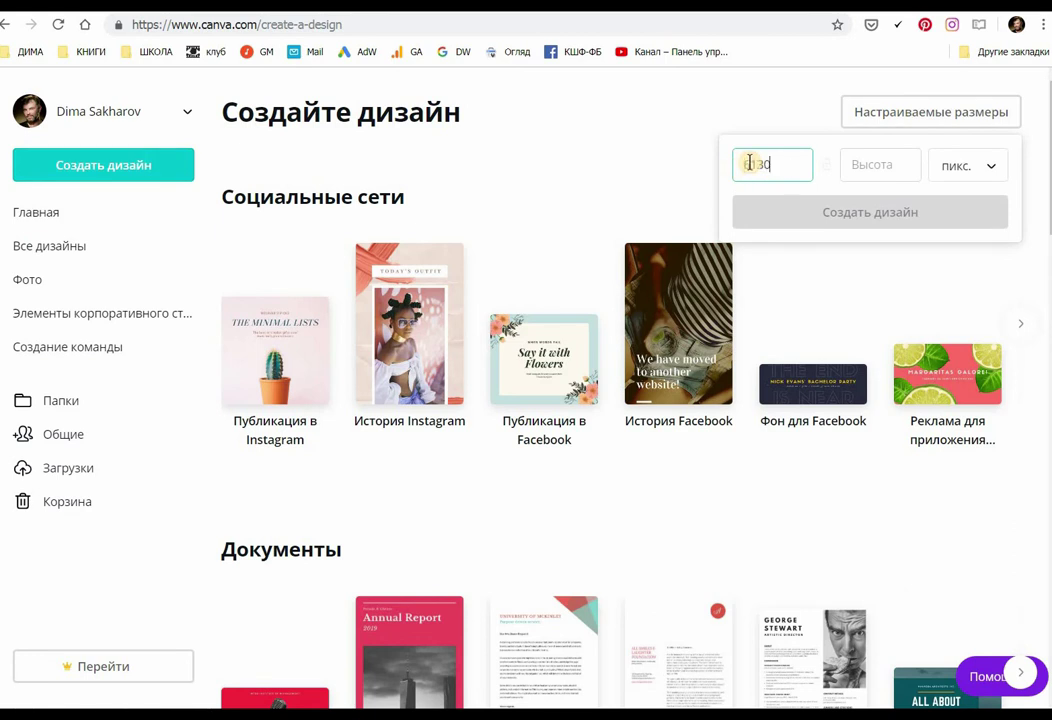
- Take the cover height from the lab's file requirements, set it to 3236 pixels, and create the design
{"action": "key", "text": "ctrl+Tab"}
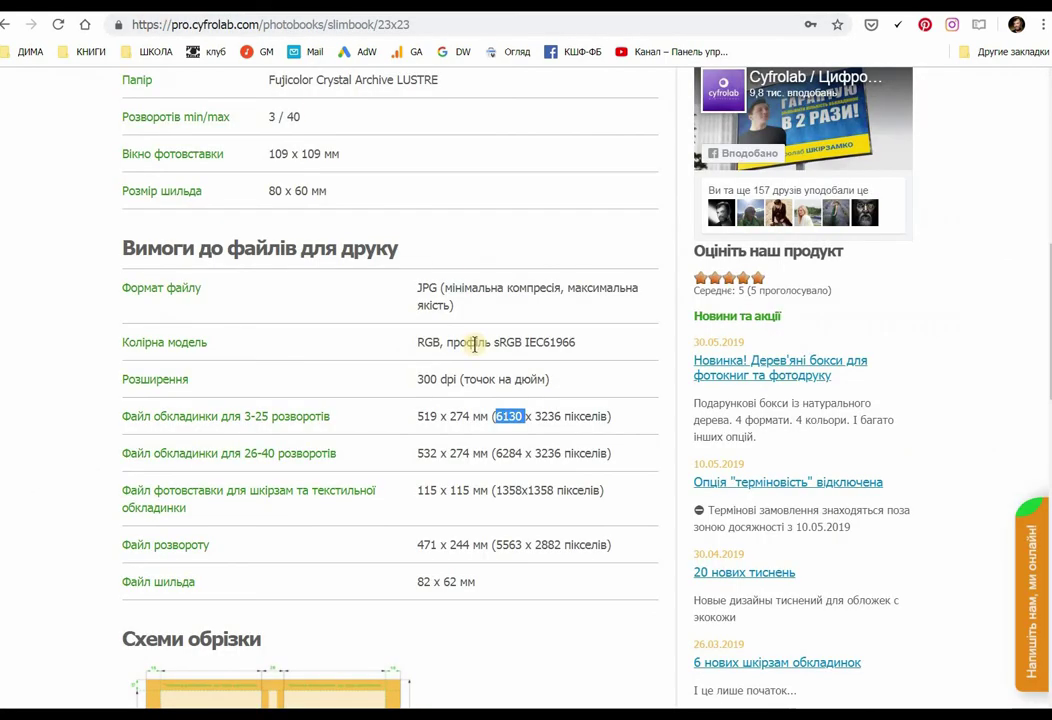
{"action": "left_click", "coordinate": [551, 414]}
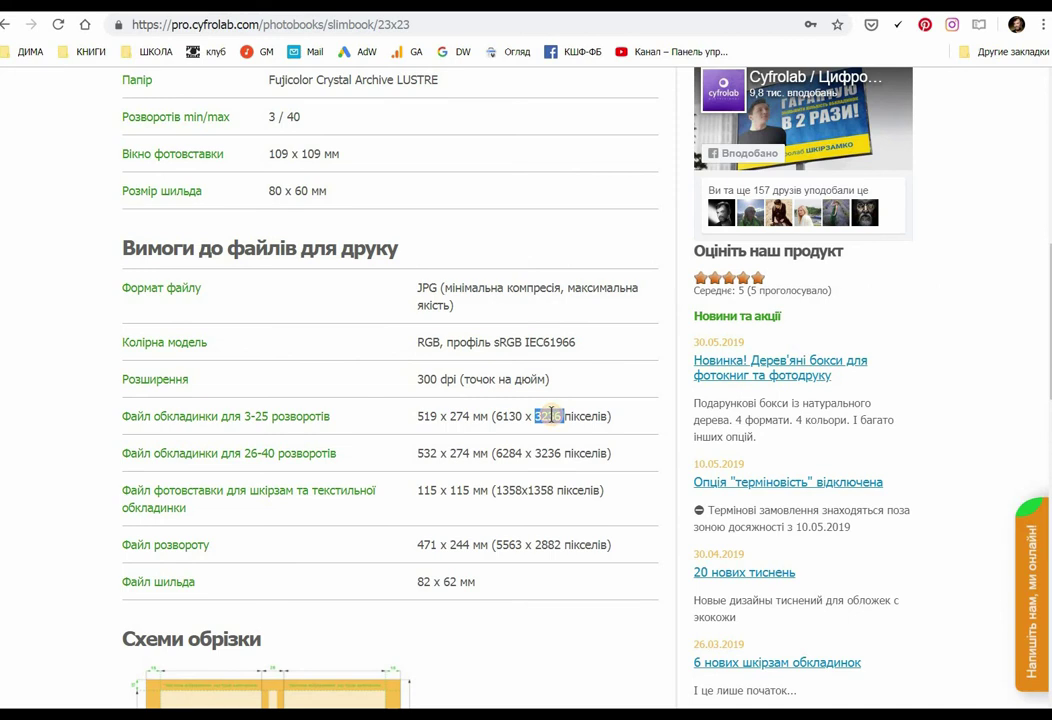
{"action": "key", "text": "ctrl+Tab"}
{"action": "left_click", "coordinate": [858, 164]}
{"action": "type", "text": "3236"}
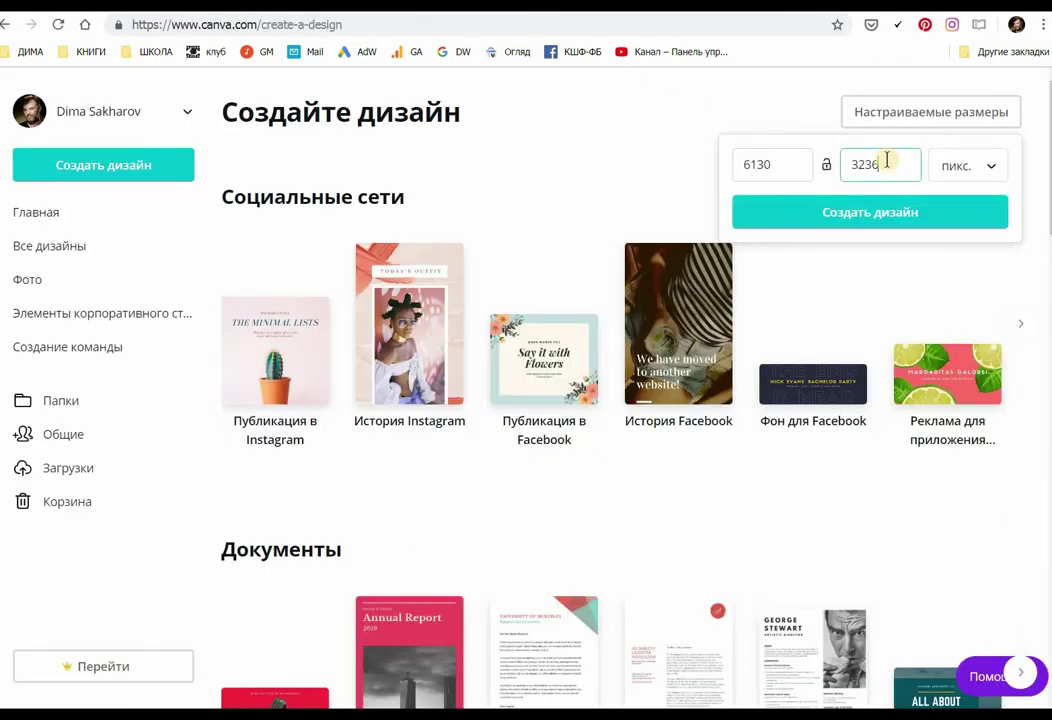
{"action": "left_click", "coordinate": [869, 212]}
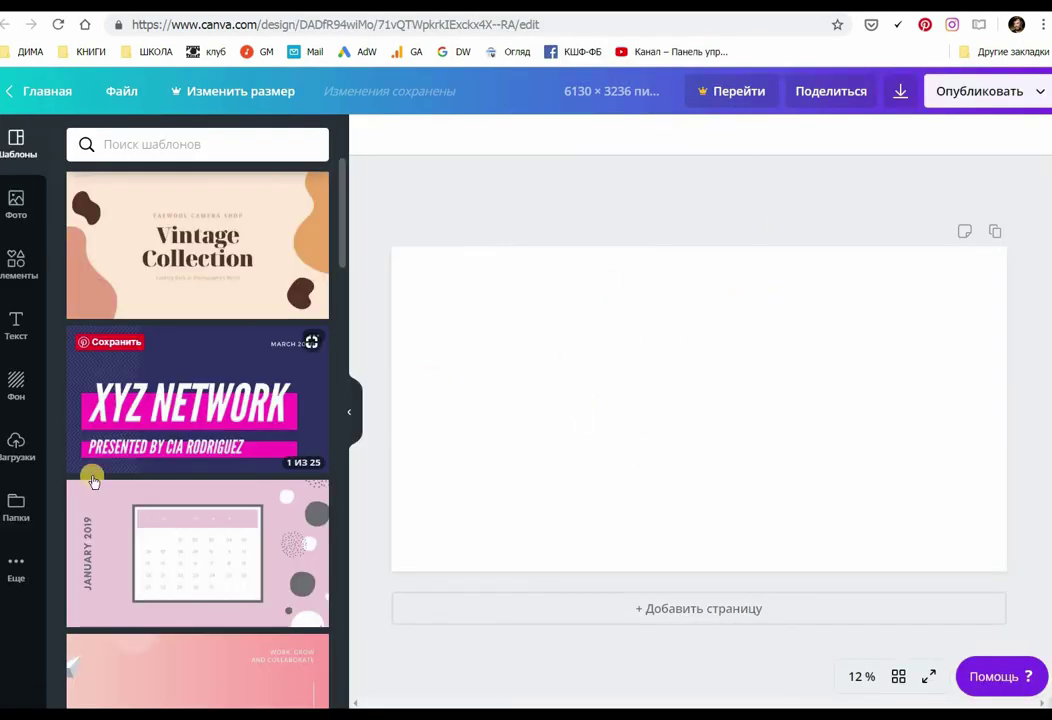
- Fill the page with the uploaded red-bordered cover template and place the white lab services and contacts graphic low on the back cover
{"action": "left_click", "coordinate": [10, 447]}
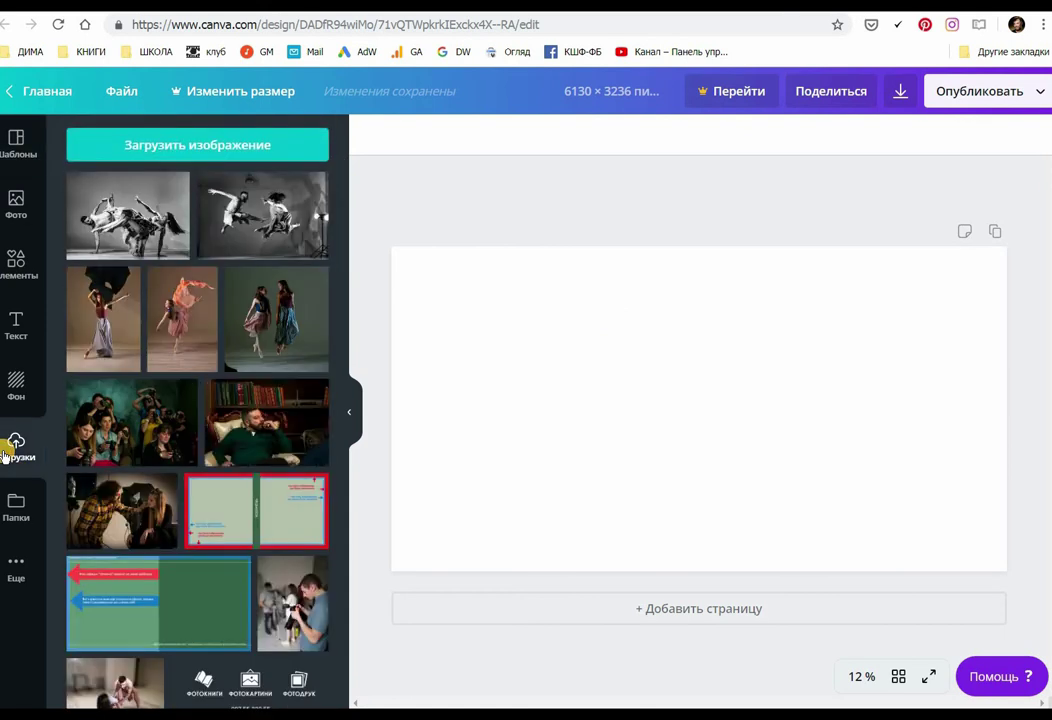
{"action": "left_click_drag", "start_coordinate": [218, 507], "coordinate": [418, 289]}
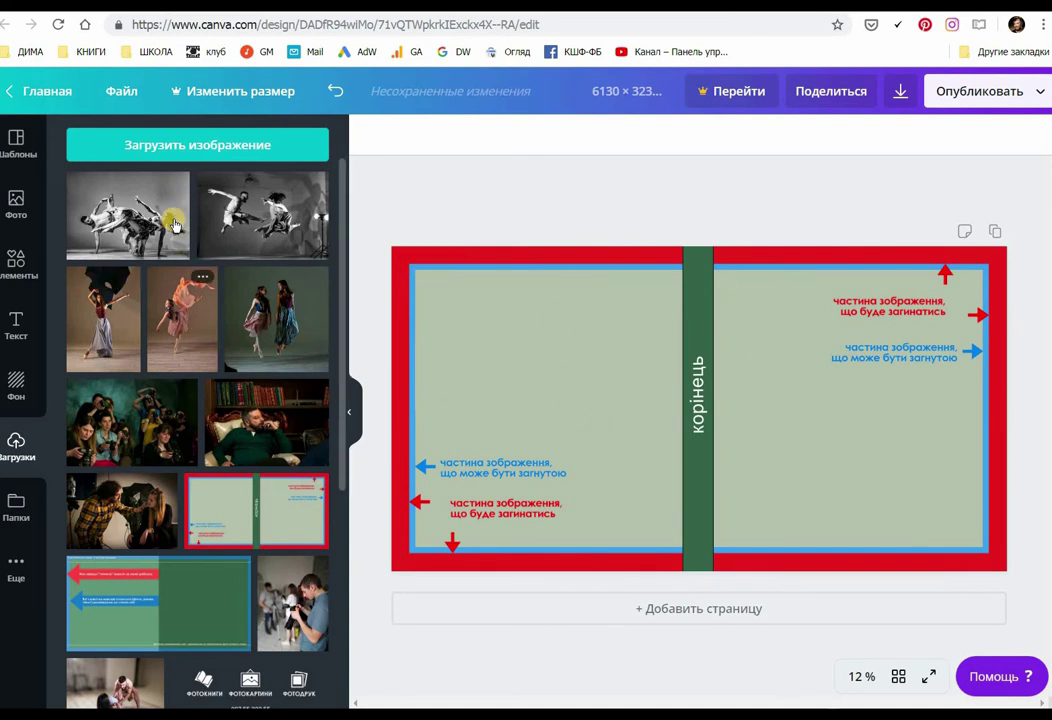
{"action": "scroll", "coordinate": [236, 300], "scroll_direction": "down", "scroll_amount": 3}
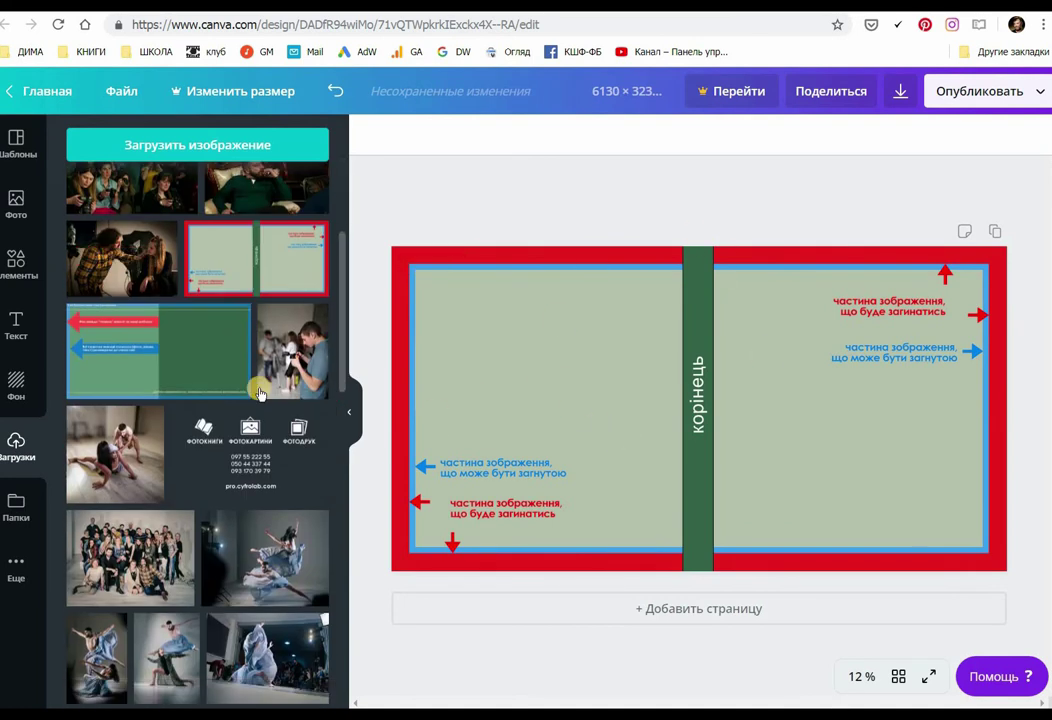
{"action": "left_click_drag", "start_coordinate": [251, 430], "coordinate": [662, 463]}
{"action": "left_click_drag", "start_coordinate": [531, 496], "coordinate": [524, 430]}
- Add the uploaded photo of the two jumping women to the front cover and enlarge it beyond the page's outer edges
{"action": "scroll", "coordinate": [246, 385], "scroll_direction": "up", "scroll_amount": 3}
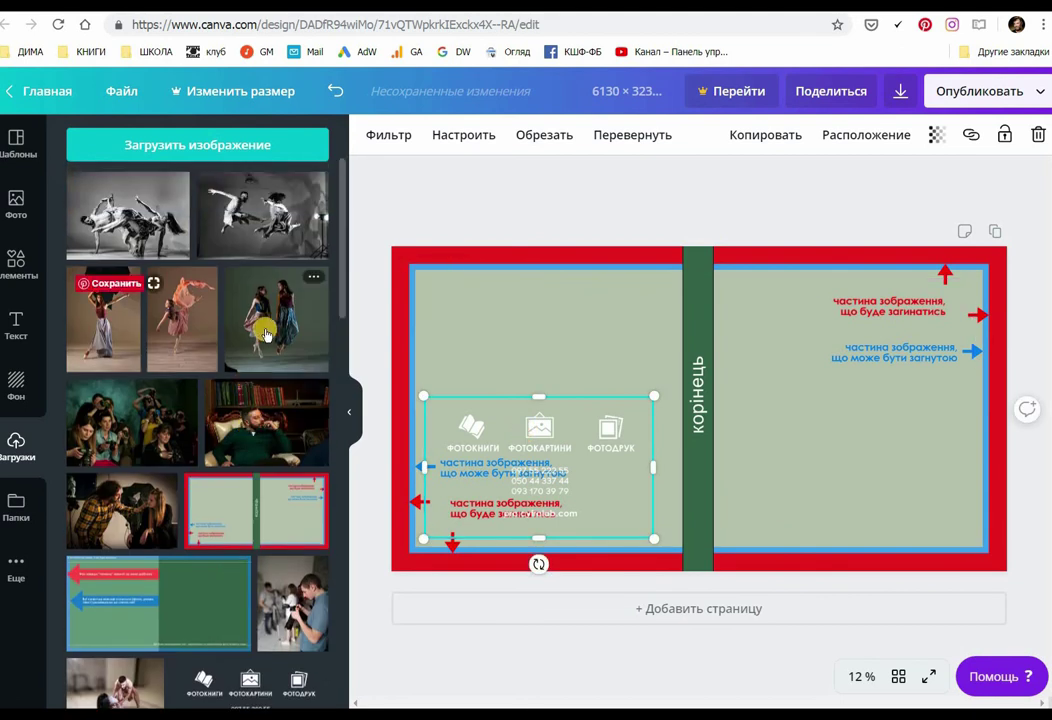
{"action": "left_click_drag", "start_coordinate": [256, 325], "coordinate": [765, 288]}
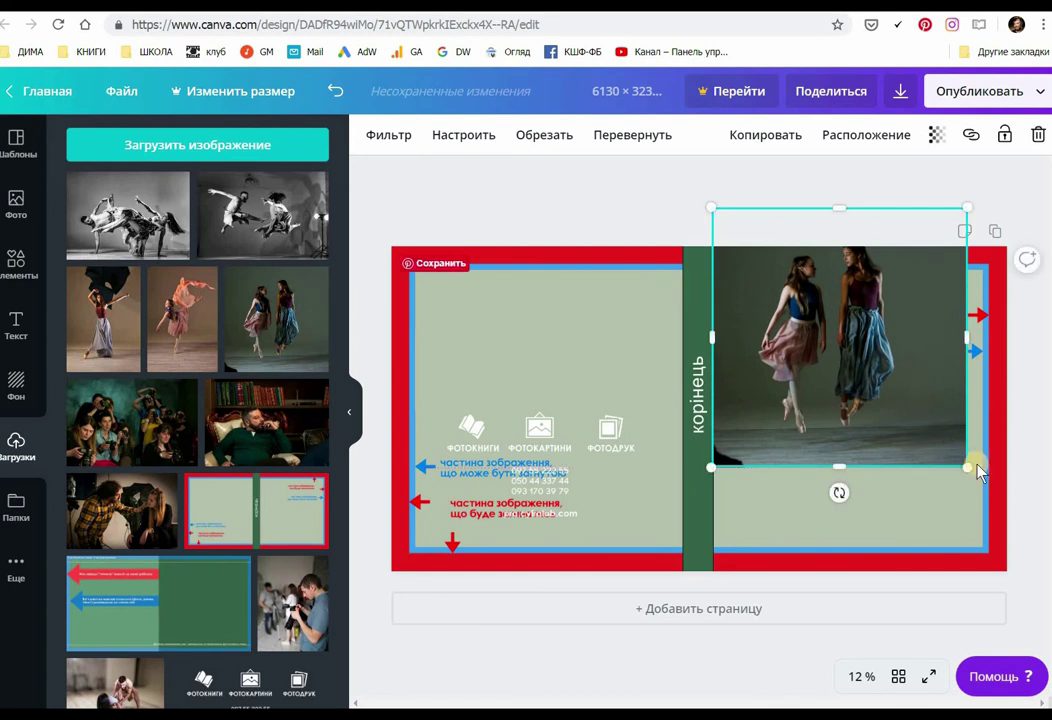
{"action": "left_click_drag", "start_coordinate": [967, 465], "coordinate": [1048, 616]}
- Crop the two jumping women photo slightly along its spine-side and upper edges and shift the image down within its frame
{"action": "double_click", "coordinate": [916, 422]}
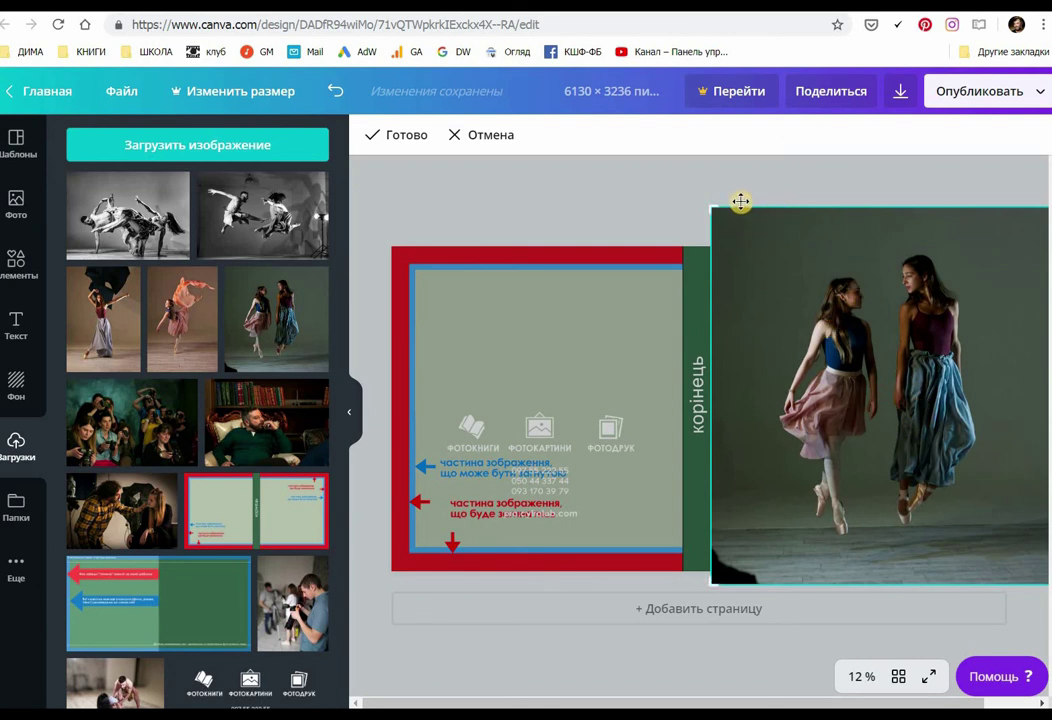
{"action": "left_click_drag", "start_coordinate": [716, 213], "coordinate": [725, 220]}
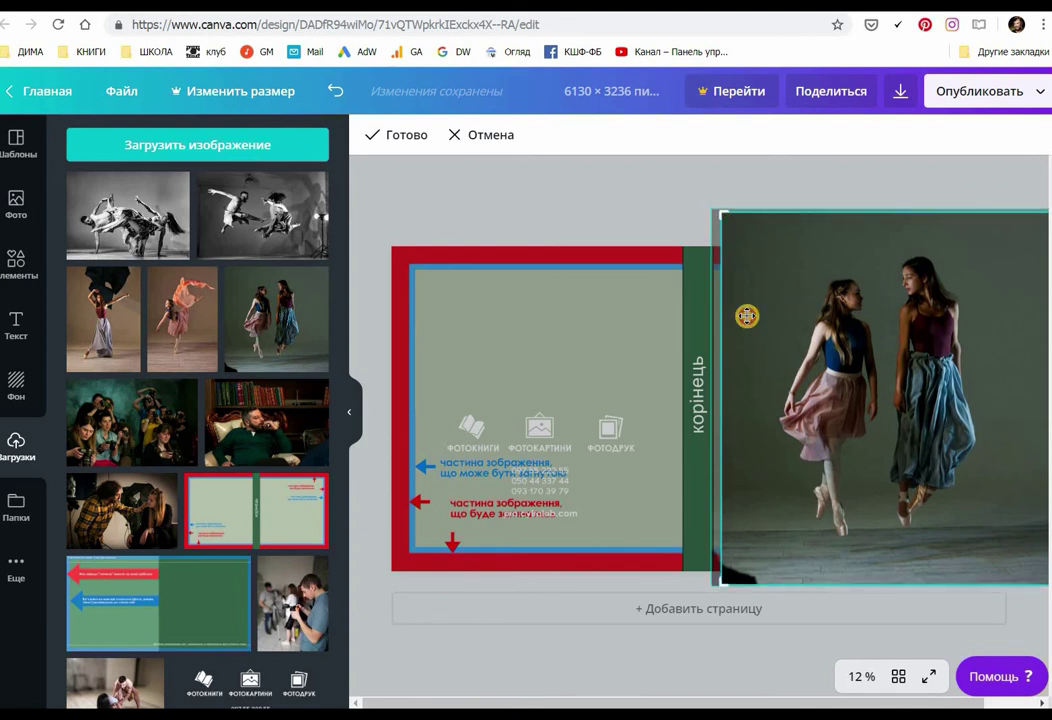
{"action": "left_click", "coordinate": [673, 240]}
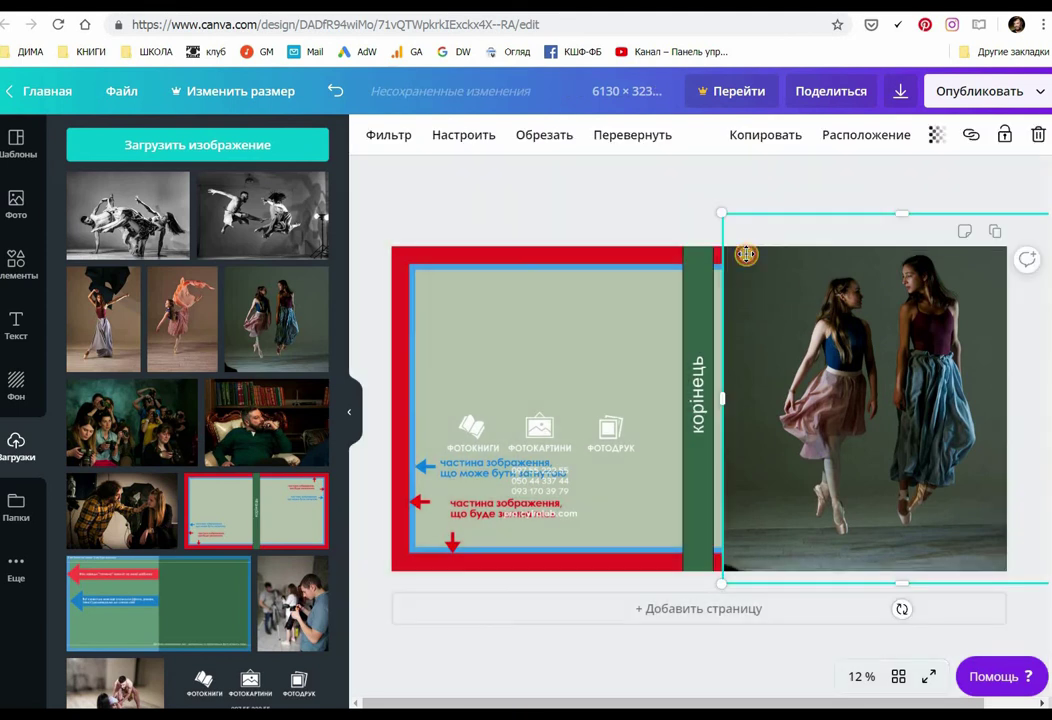
{"action": "double_click", "coordinate": [791, 318]}
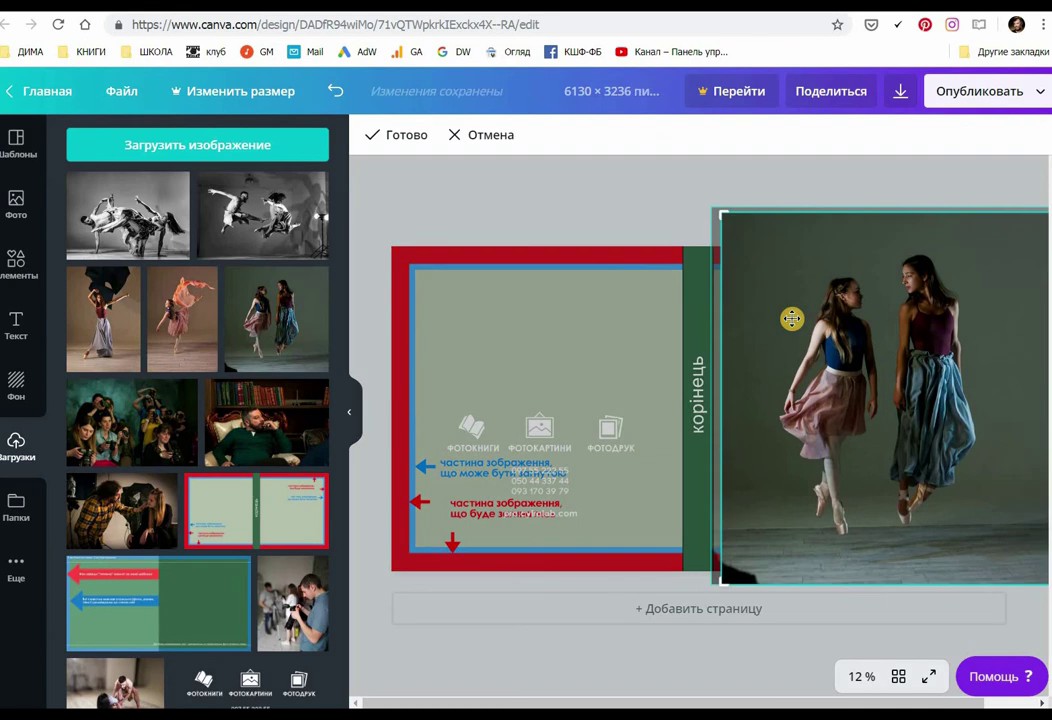
{"action": "left_click_drag", "start_coordinate": [791, 318], "coordinate": [822, 380]}
{"action": "left_click", "coordinate": [794, 176]}
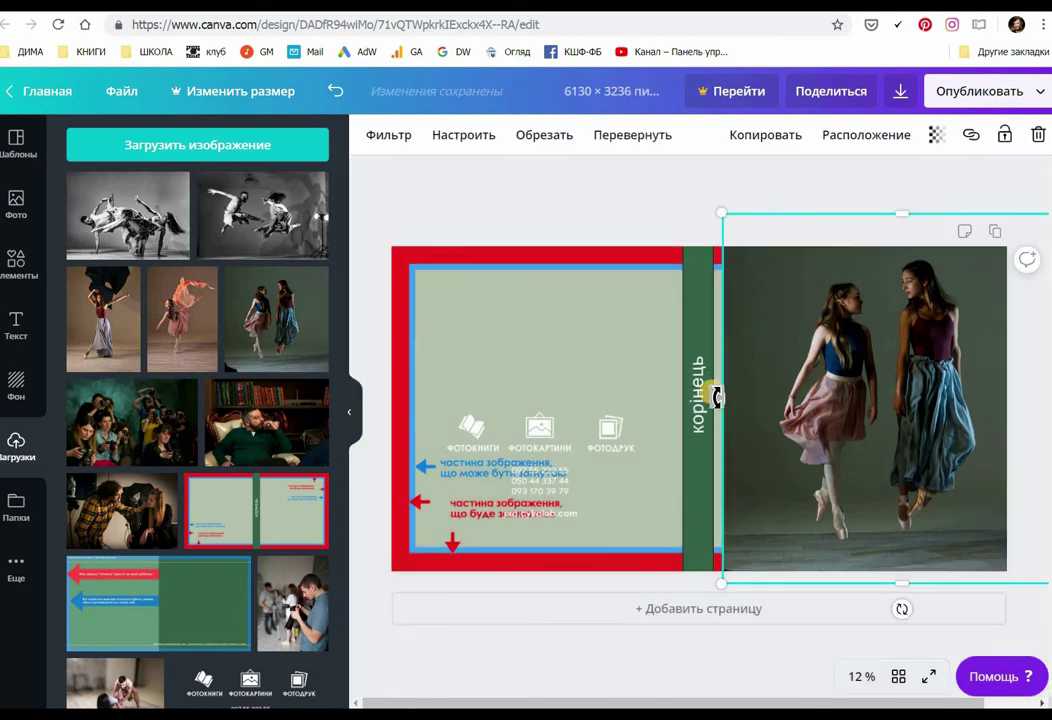
- Align the photo with the spine edge, reposition the women within the crop, and trim its outer and upper edges close to the cover
{"action": "left_click_drag", "start_coordinate": [723, 399], "coordinate": [786, 397]}
{"action": "double_click", "coordinate": [864, 364]}
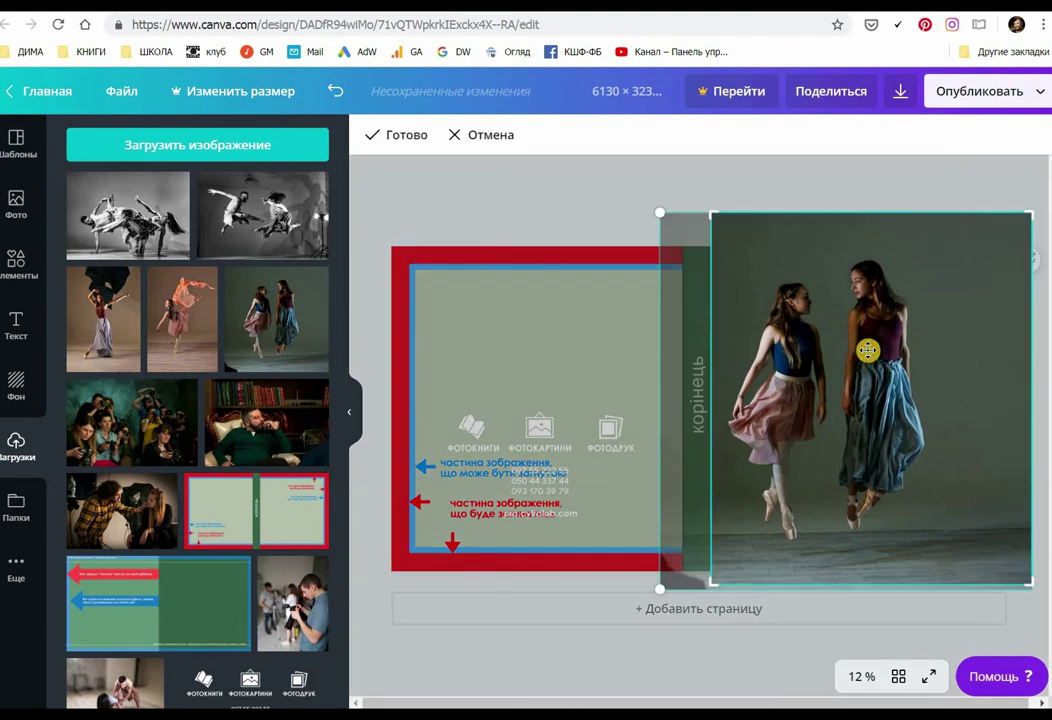
{"action": "mouse_move", "coordinate": [867, 349]}
{"action": "left_mouse_down"}
{"action": "mouse_move", "coordinate": [887, 350]}
{"action": "mouse_move", "coordinate": [867, 350]}
{"action": "left_mouse_up"}
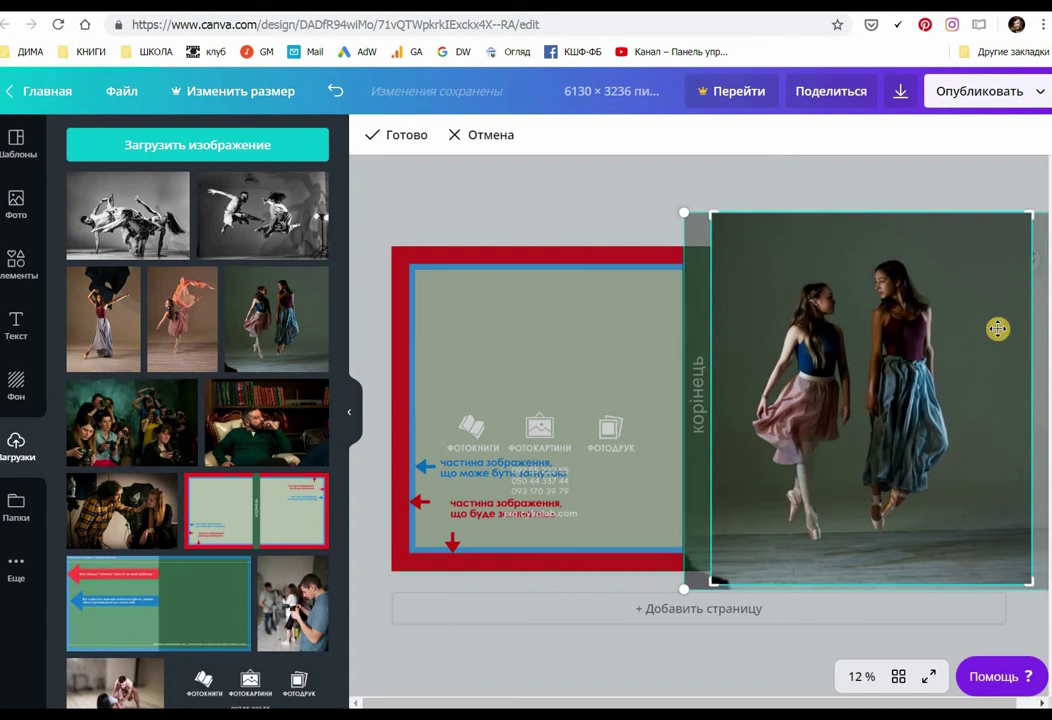
{"action": "left_click_drag", "start_coordinate": [1030, 214], "coordinate": [1012, 217]}
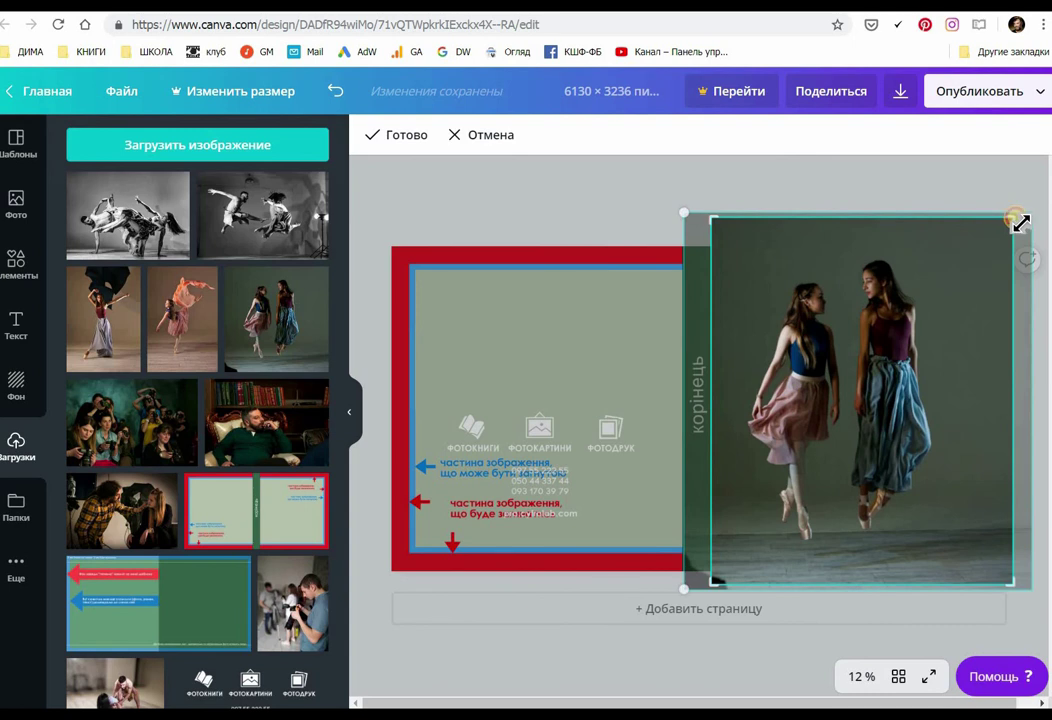
{"action": "key", "text": "Return"}
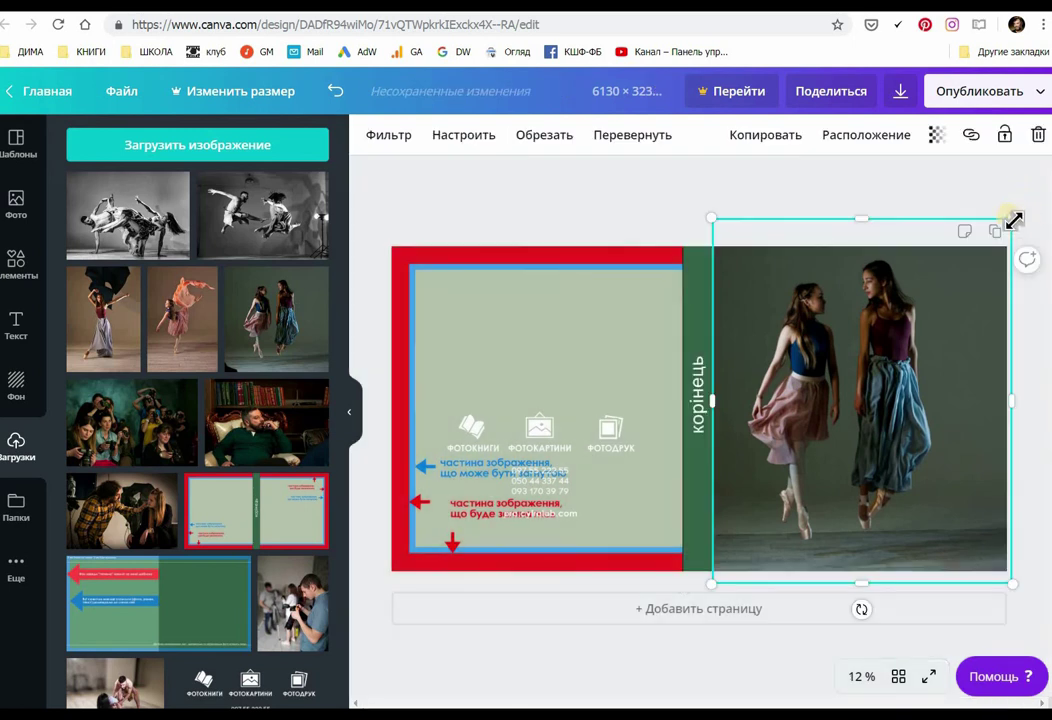
{"action": "left_click_drag", "start_coordinate": [868, 221], "coordinate": [872, 241]}
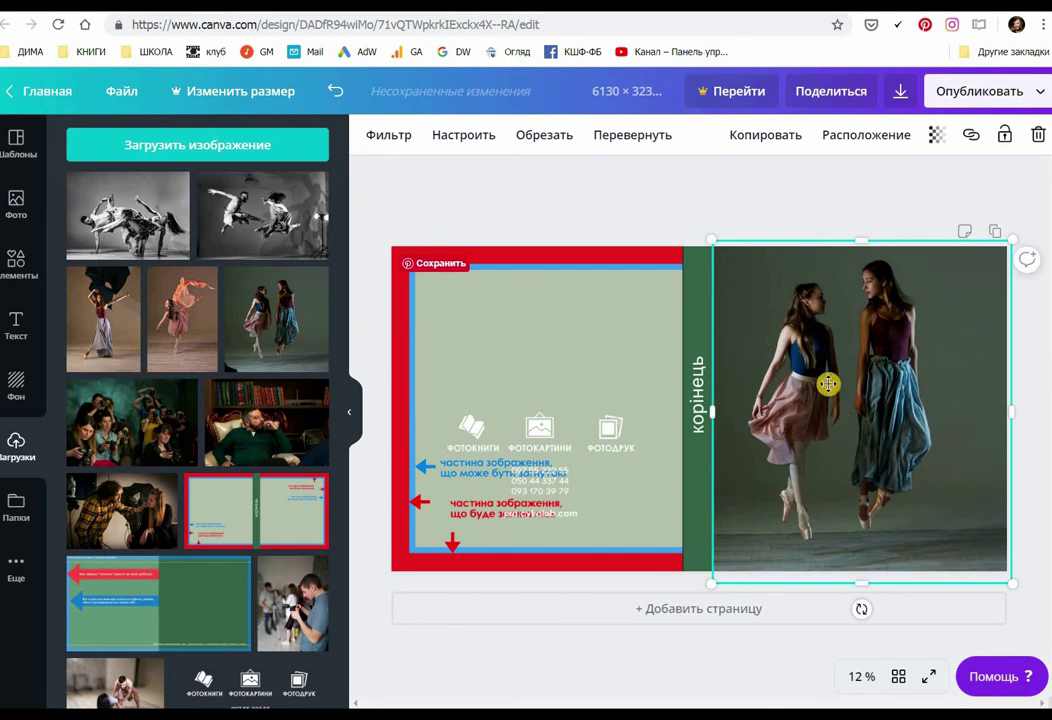
- Add the "СИЛА ТРАВЫ" text template to the front cover and clear all of its subtitle text
{"action": "left_click", "coordinate": [15, 325]}
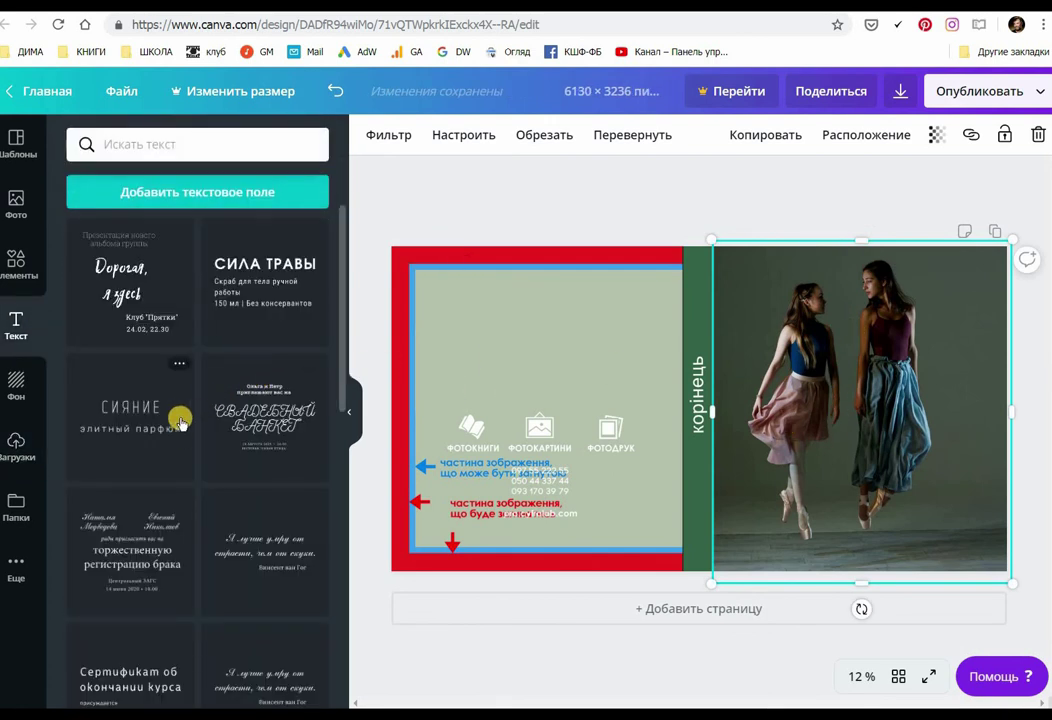
{"action": "left_click_drag", "start_coordinate": [218, 289], "coordinate": [805, 401]}
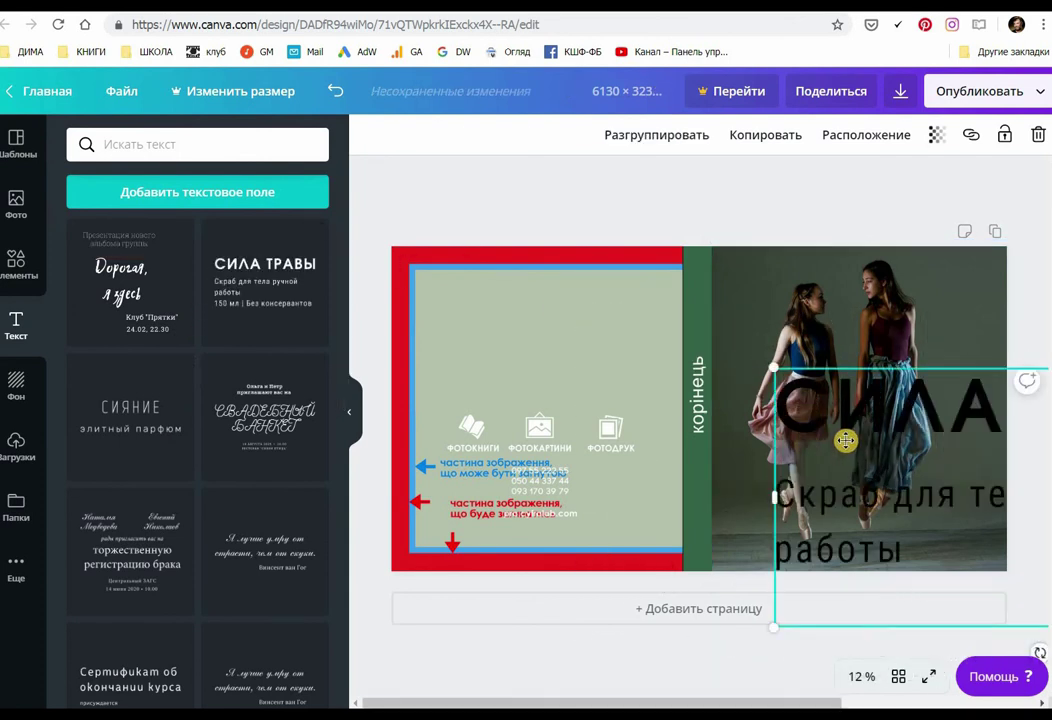
{"action": "left_click", "coordinate": [856, 505]}
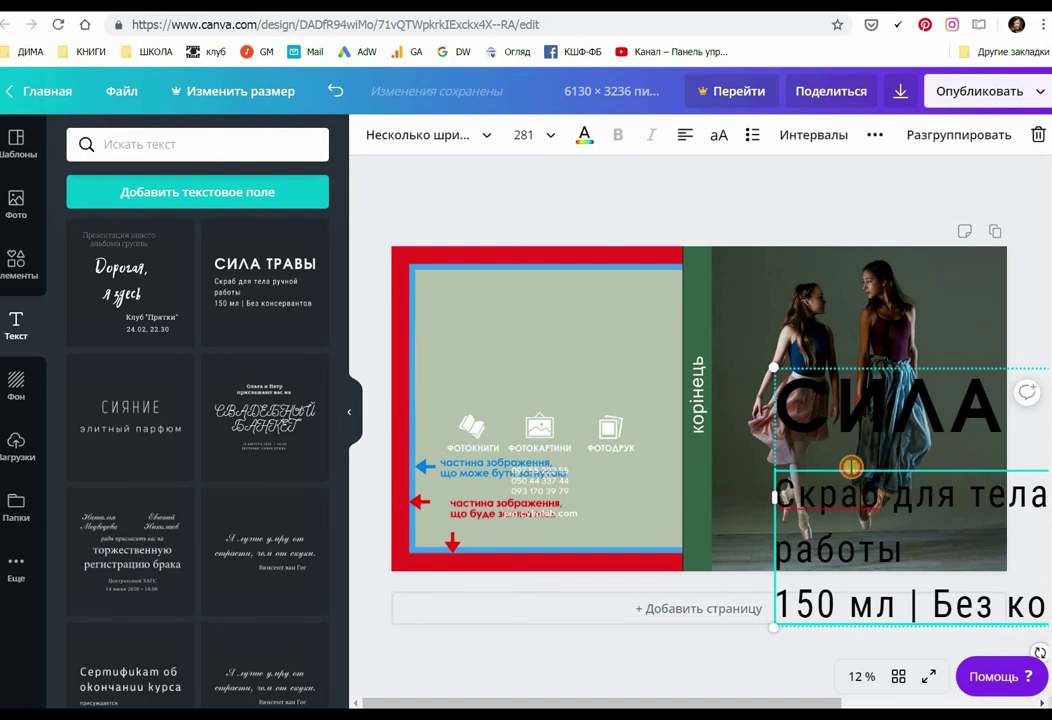
{"action": "left_click", "coordinate": [707, 639]}
{"action": "left_click", "coordinate": [780, 545]}
{"action": "left_click", "coordinate": [800, 502]}
{"action": "left_click", "coordinate": [815, 494]}
{"action": "double_click", "coordinate": [828, 474]}
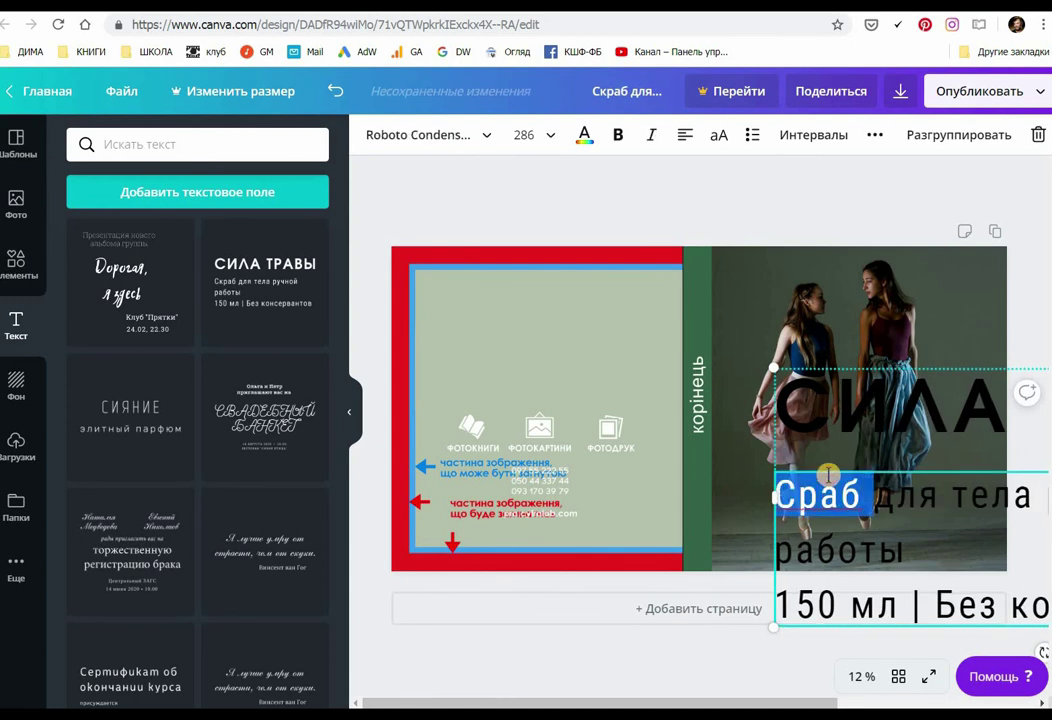
{"action": "key", "text": "ctrl+a"}
{"action": "key", "text": "BackSpace"}
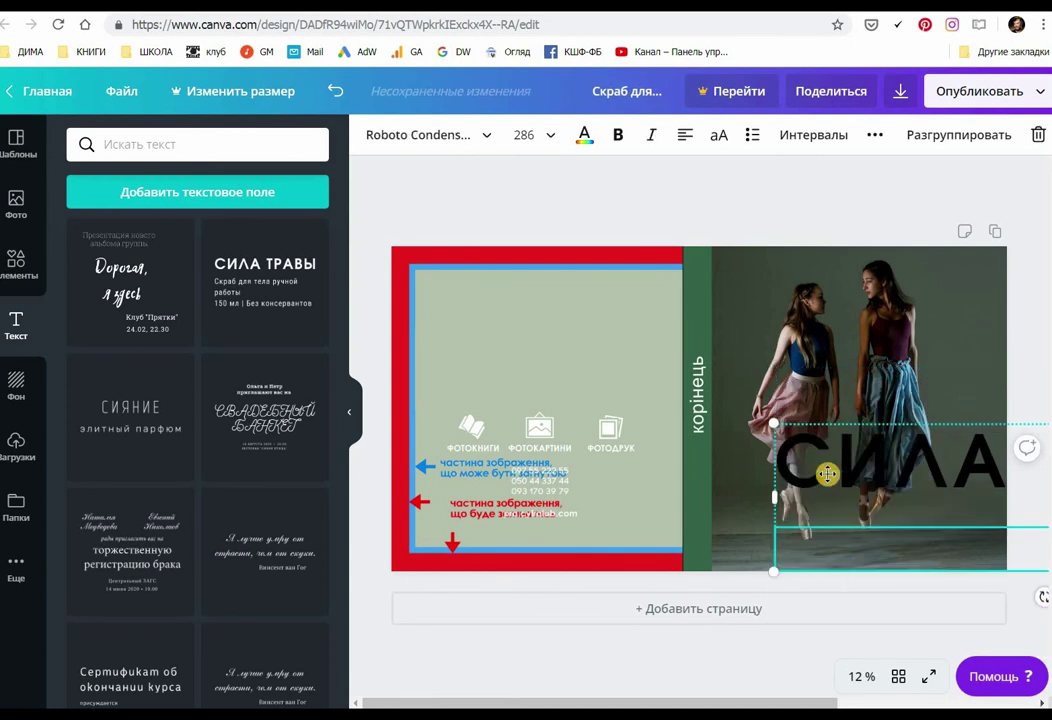
{"action": "left_click", "coordinate": [855, 227]}
{"action": "left_click", "coordinate": [843, 540]}
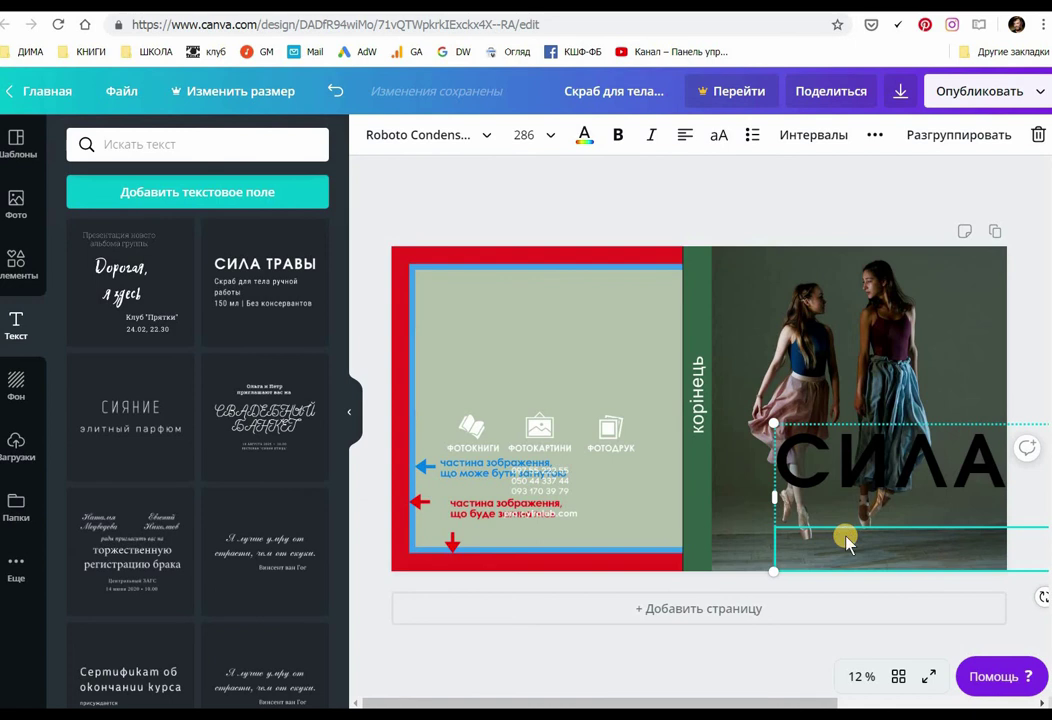
- Set the "СИЛА ТРАВЫ" title's font size to 80 and move it down beside the women's feet
{"action": "left_click", "coordinate": [841, 478]}
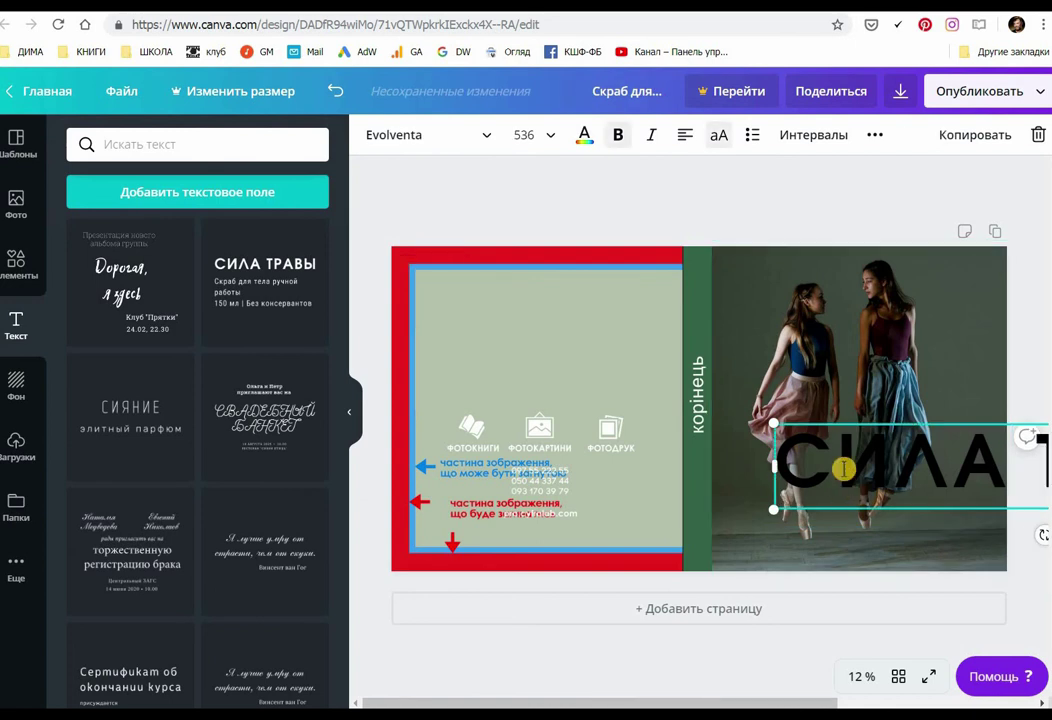
{"action": "key", "text": "ctrl+a"}
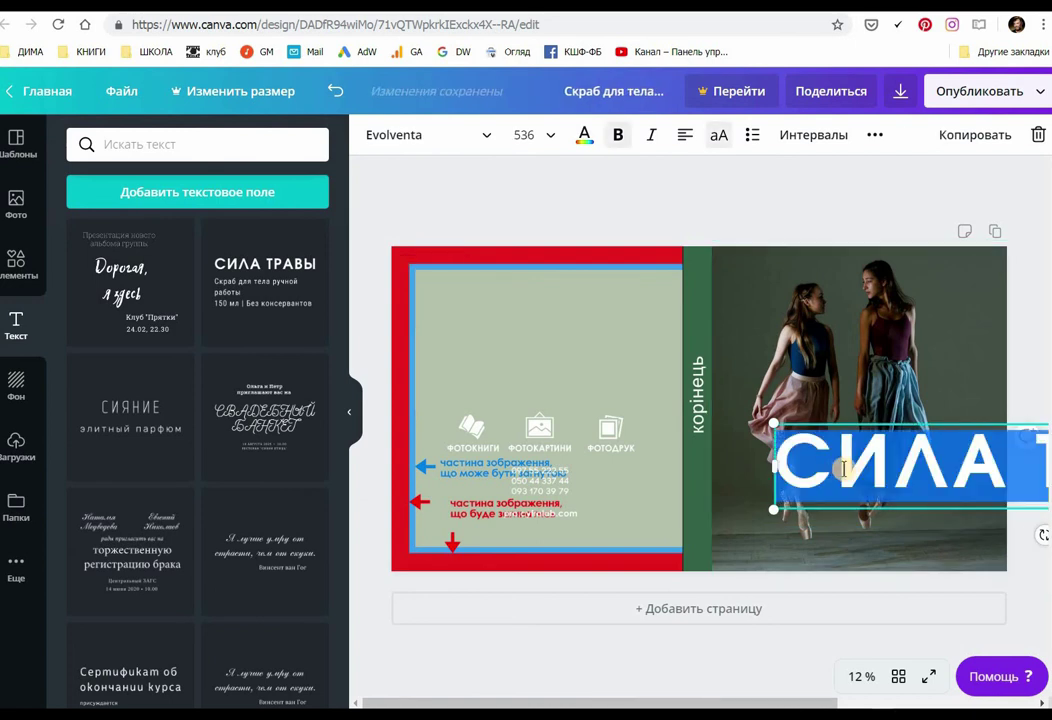
{"action": "left_click", "coordinate": [551, 140]}
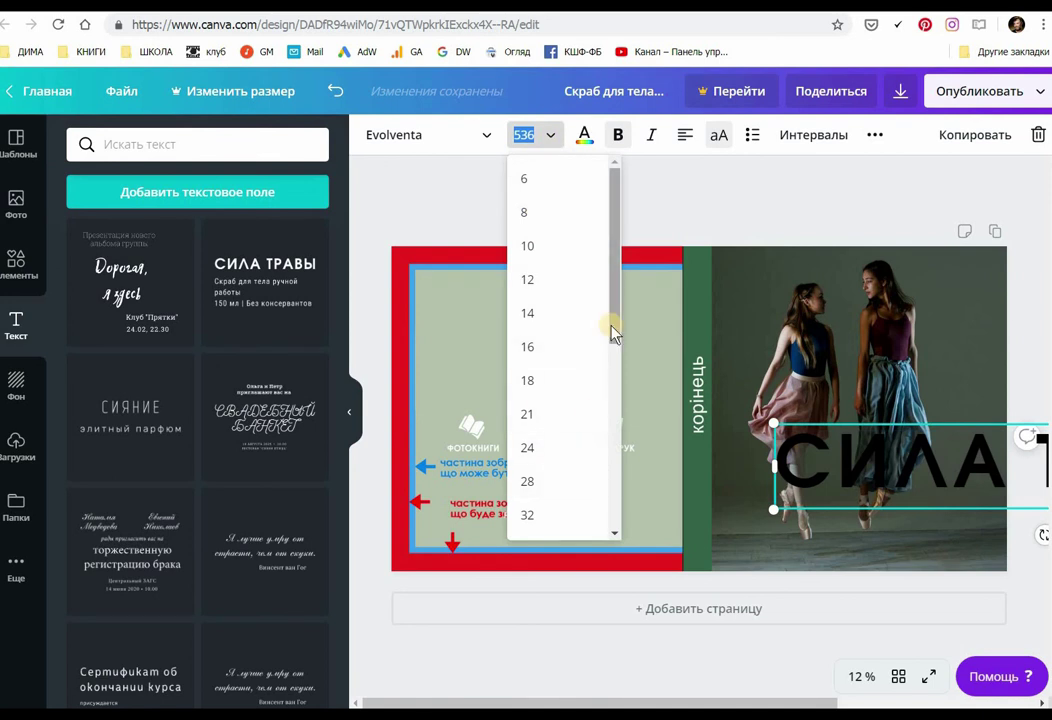
{"action": "left_click_drag", "start_coordinate": [613, 329], "coordinate": [604, 424]}
{"action": "scroll", "coordinate": [604, 424], "scroll_direction": "down", "scroll_amount": 2}
{"action": "left_click", "coordinate": [535, 531]}
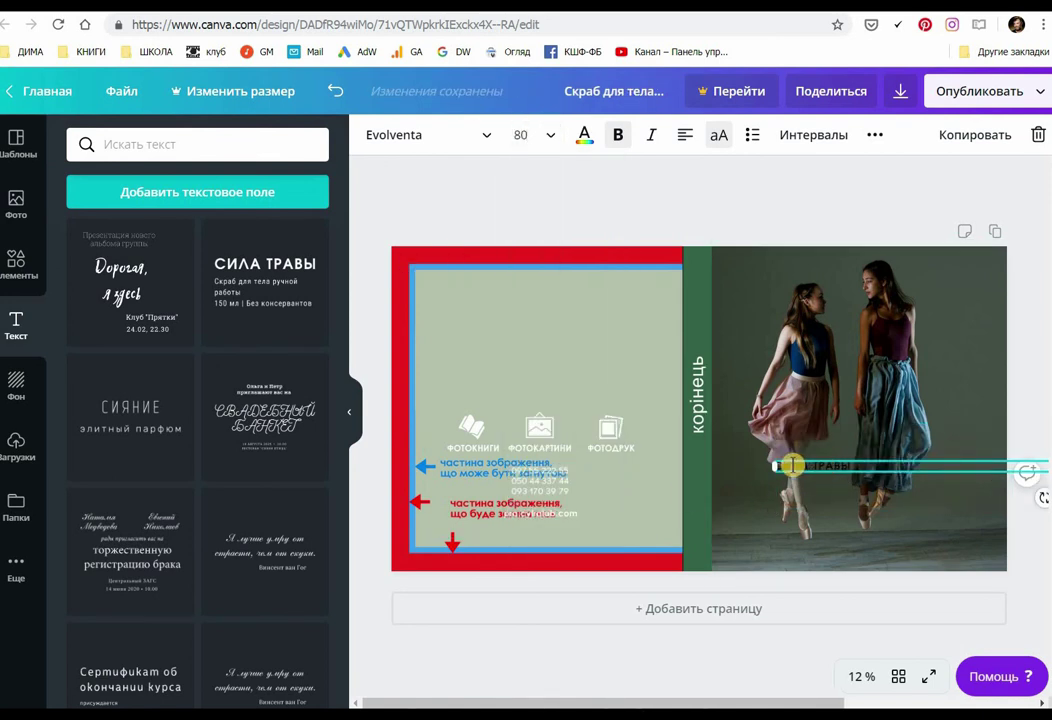
{"action": "left_click_drag", "start_coordinate": [807, 458], "coordinate": [817, 532]}
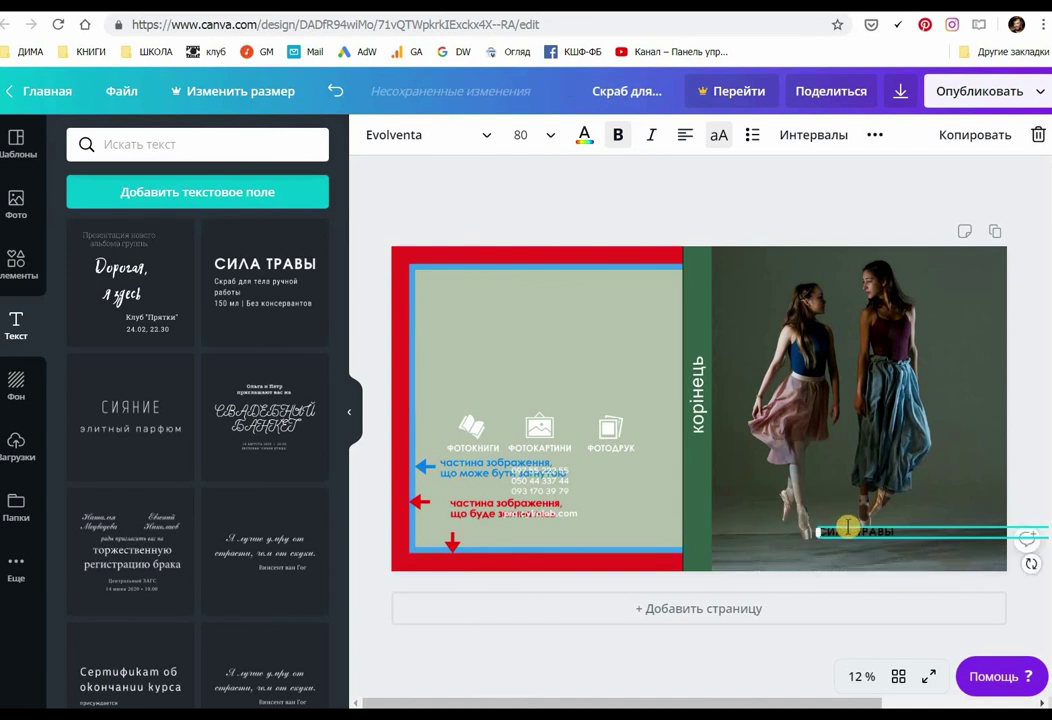
- Colour the front cover title white and turn off its all-caps formatting
{"action": "double_click", "coordinate": [847, 528]}
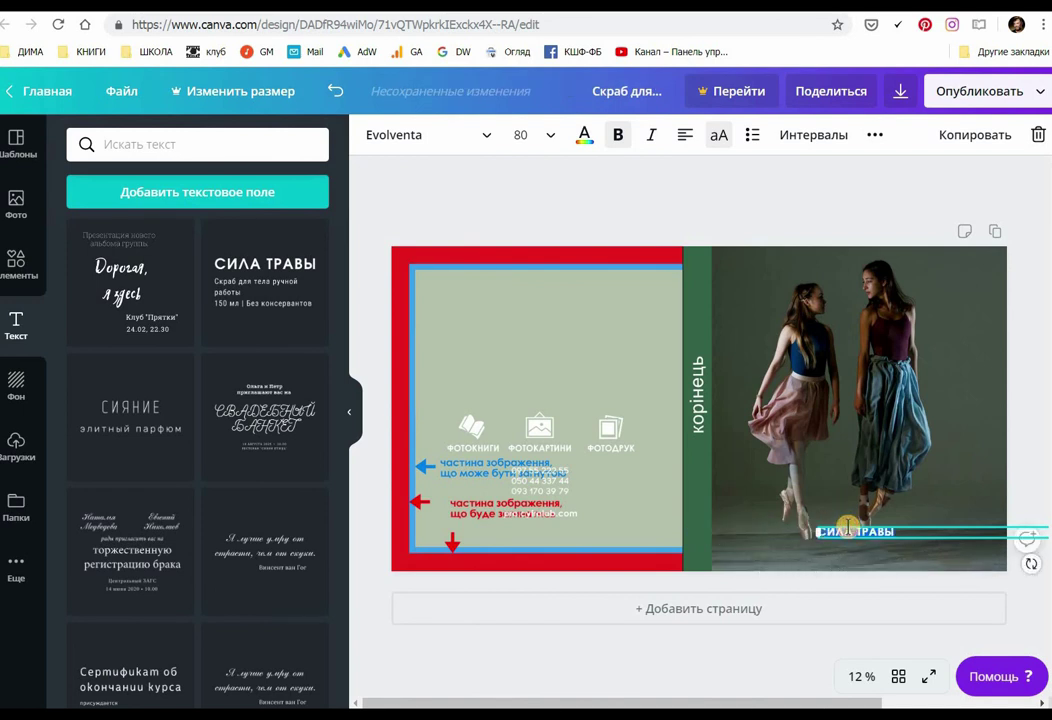
{"action": "left_click", "coordinate": [594, 138]}
{"action": "left_click", "coordinate": [301, 274]}
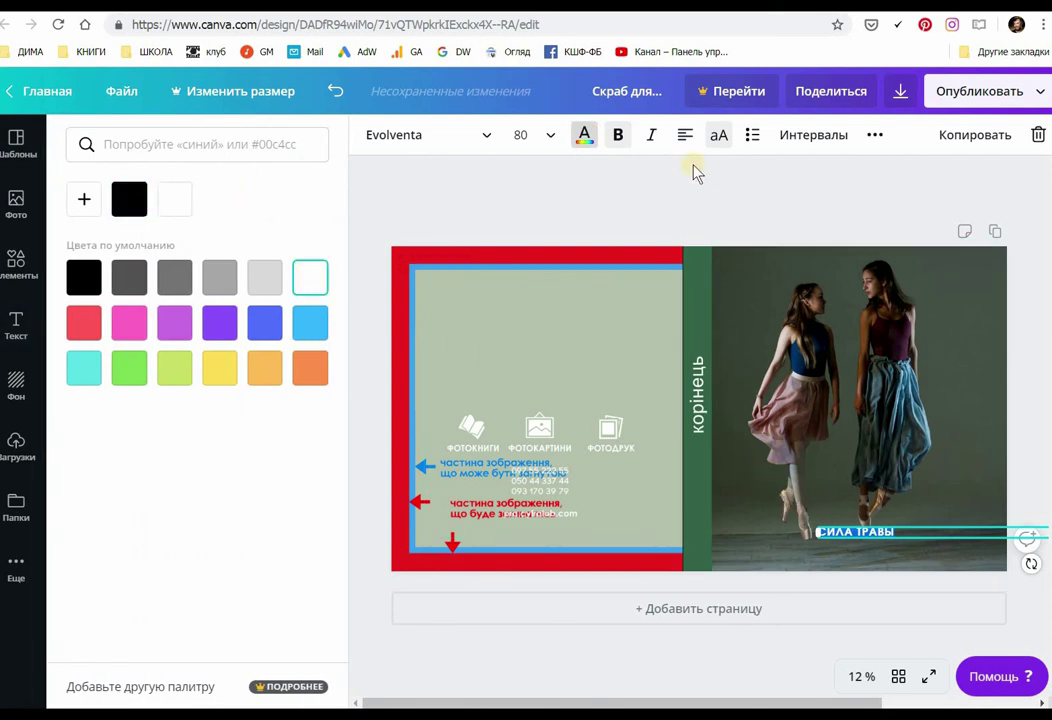
{"action": "left_click", "coordinate": [718, 136]}
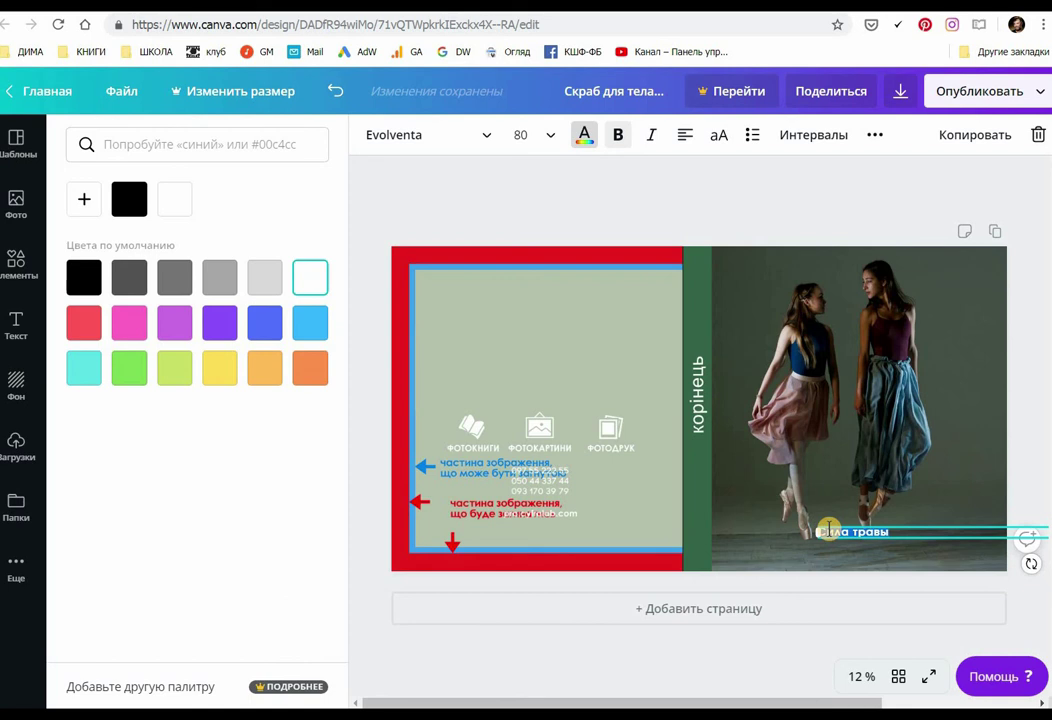
- Replace the title with "Линии Грации и Красоты" and centre-align it in a text box fitted low on the front cover
{"action": "key", "text": "BackSpace"}
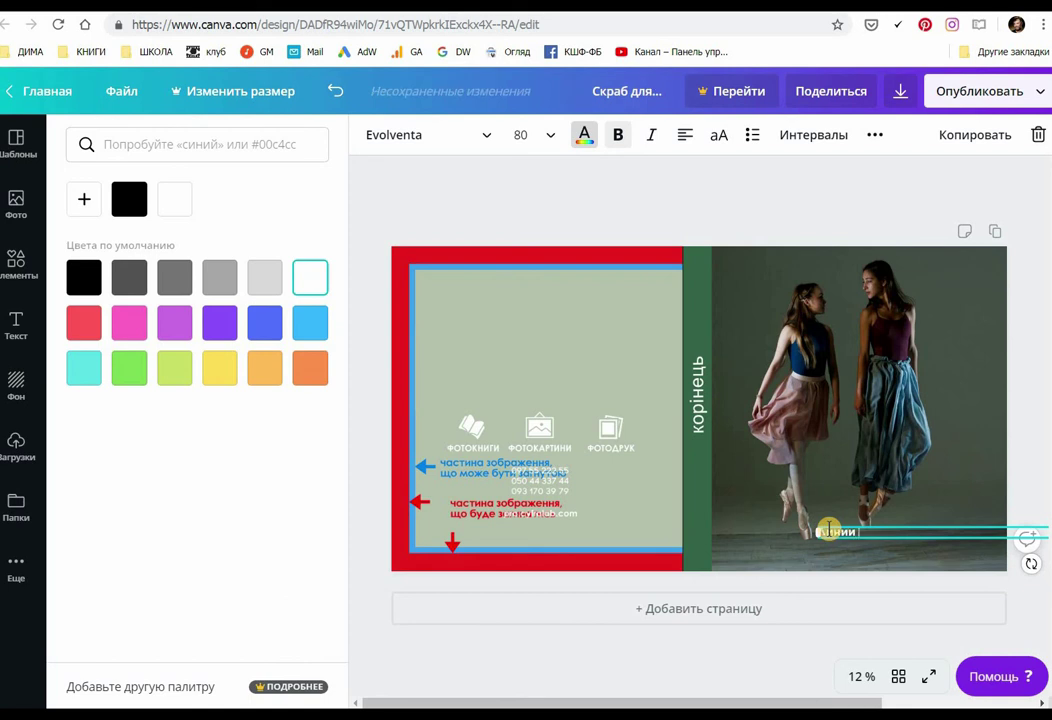
{"action": "type", "text": "Три Грации и Красоты"}
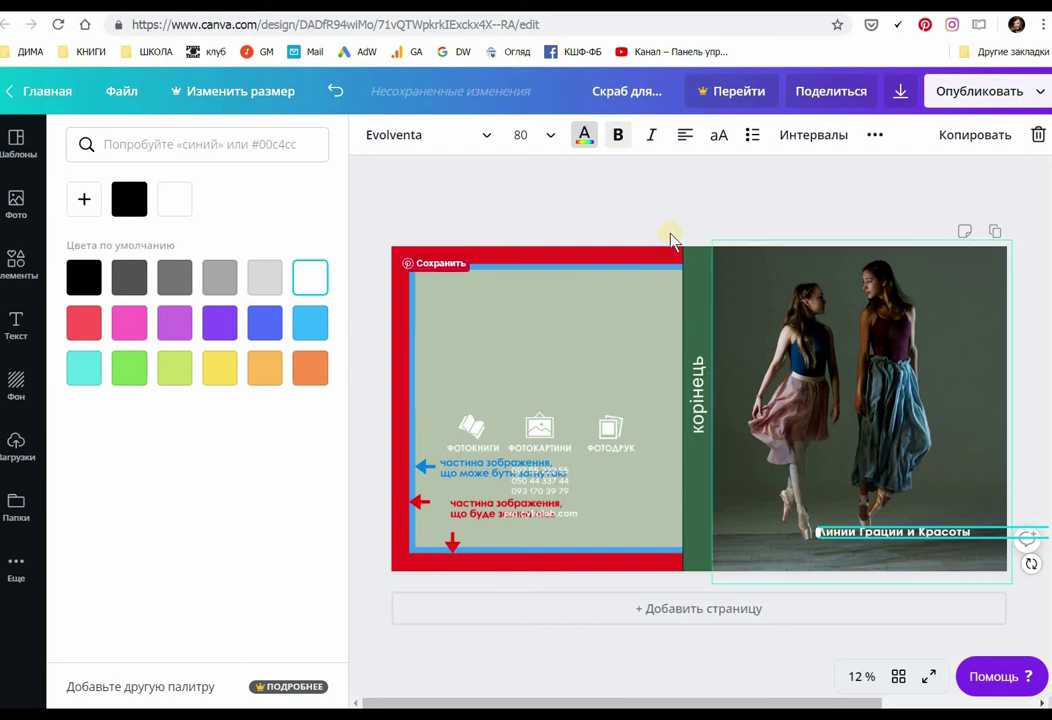
{"action": "left_click", "coordinate": [685, 137]}
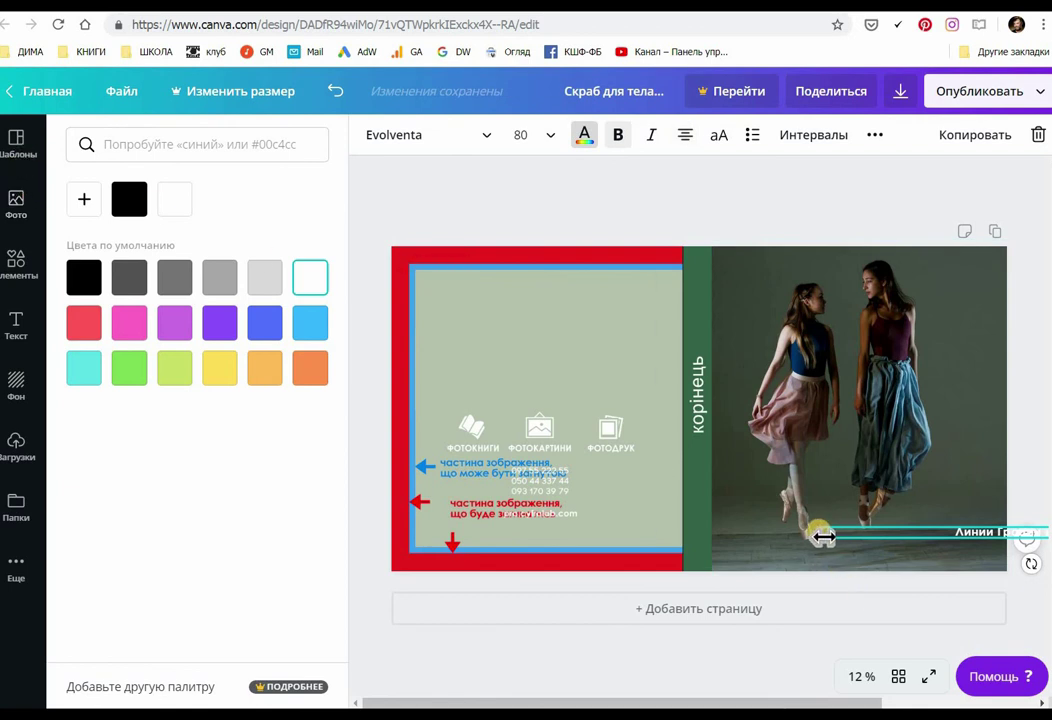
{"action": "left_click_drag", "start_coordinate": [818, 533], "coordinate": [841, 527]}
- Remove the red-bordered cover template from behind the photo and contact graphic
{"action": "left_click", "coordinate": [606, 286]}
{"action": "double_click", "coordinate": [604, 282]}
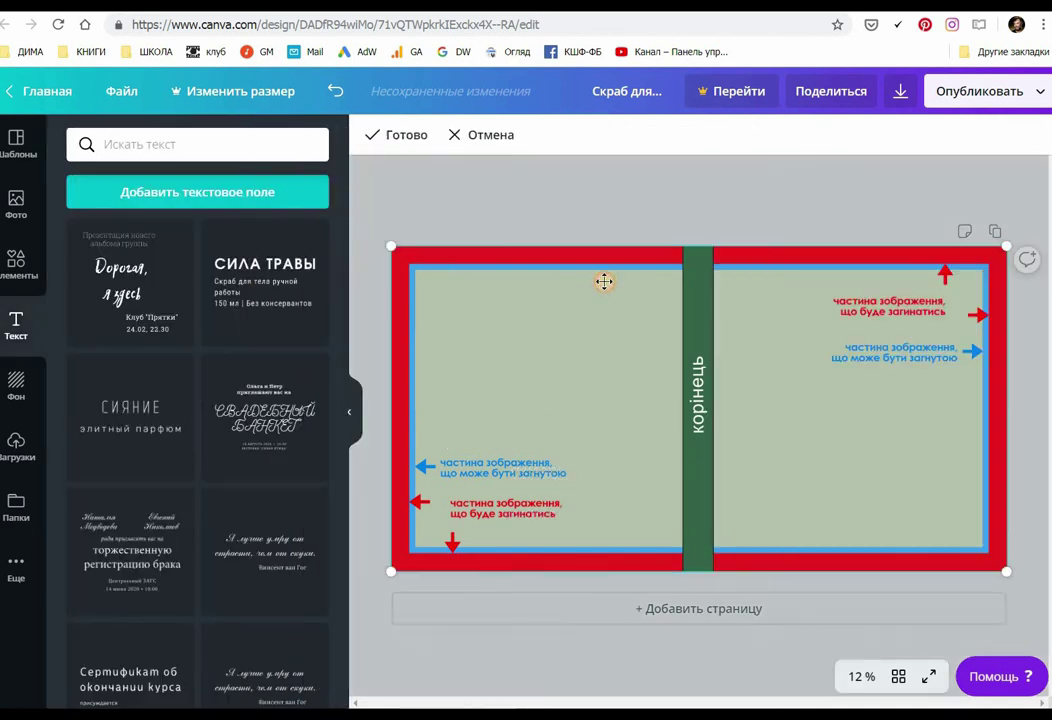
{"action": "key", "text": "Escape"}
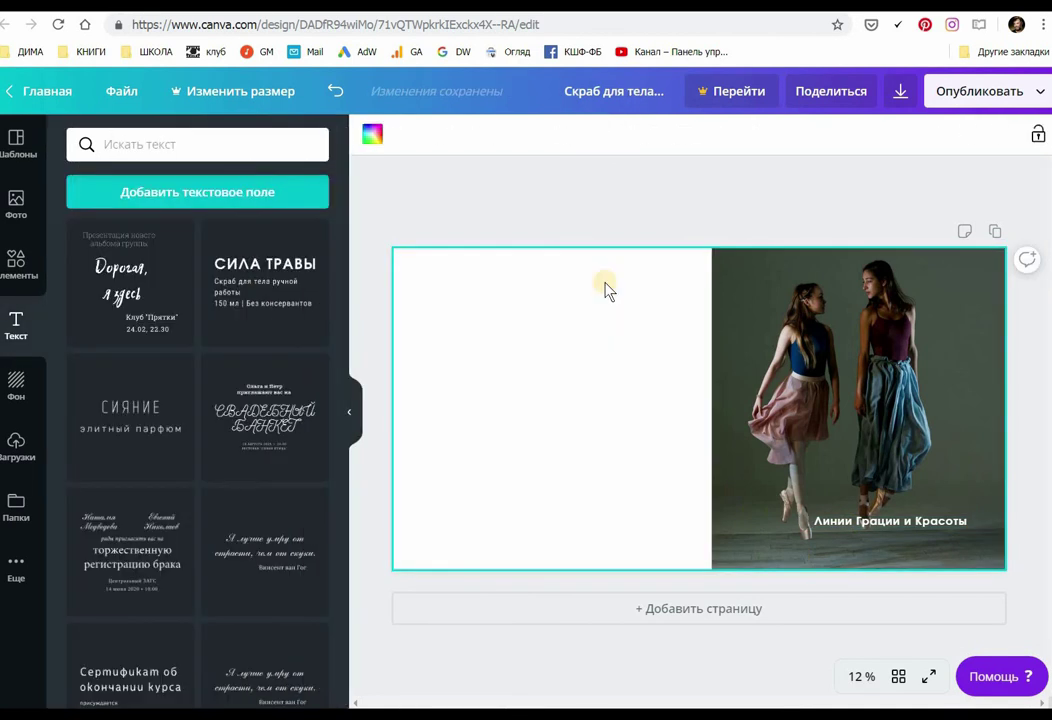
- Apply the free dark-blue gradient background to the cover and nudge the contacts graphic slightly toward the spine
{"action": "left_click", "coordinate": [13, 388]}
{"action": "left_click_drag", "start_coordinate": [108, 292], "coordinate": [420, 297]}
{"action": "left_click", "coordinate": [137, 363]}
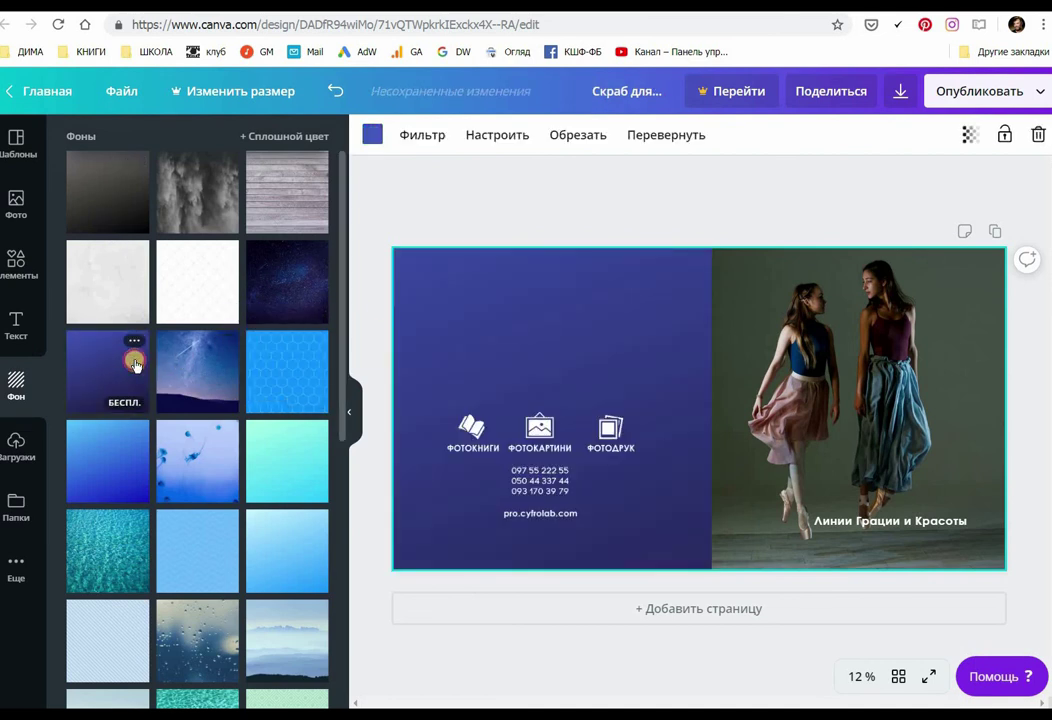
{"action": "left_click", "coordinate": [539, 425]}
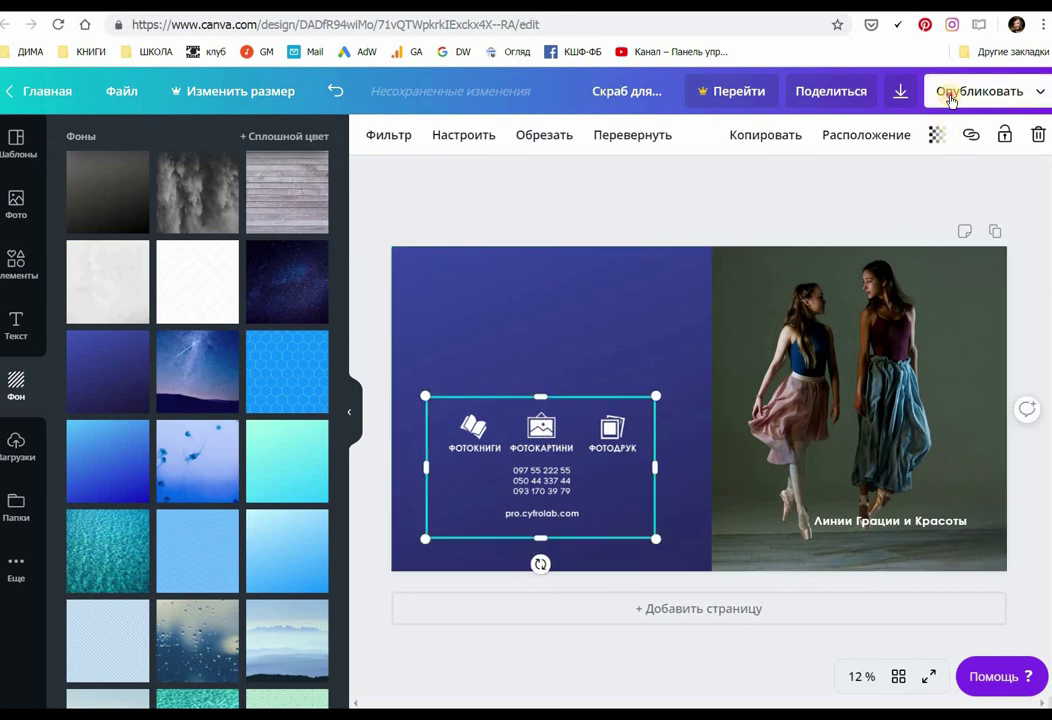
- Download the cover design as a JPG and switch to the Downloads folder in the file manager
{"action": "left_click", "coordinate": [949, 97]}
{"action": "left_click", "coordinate": [876, 186]}
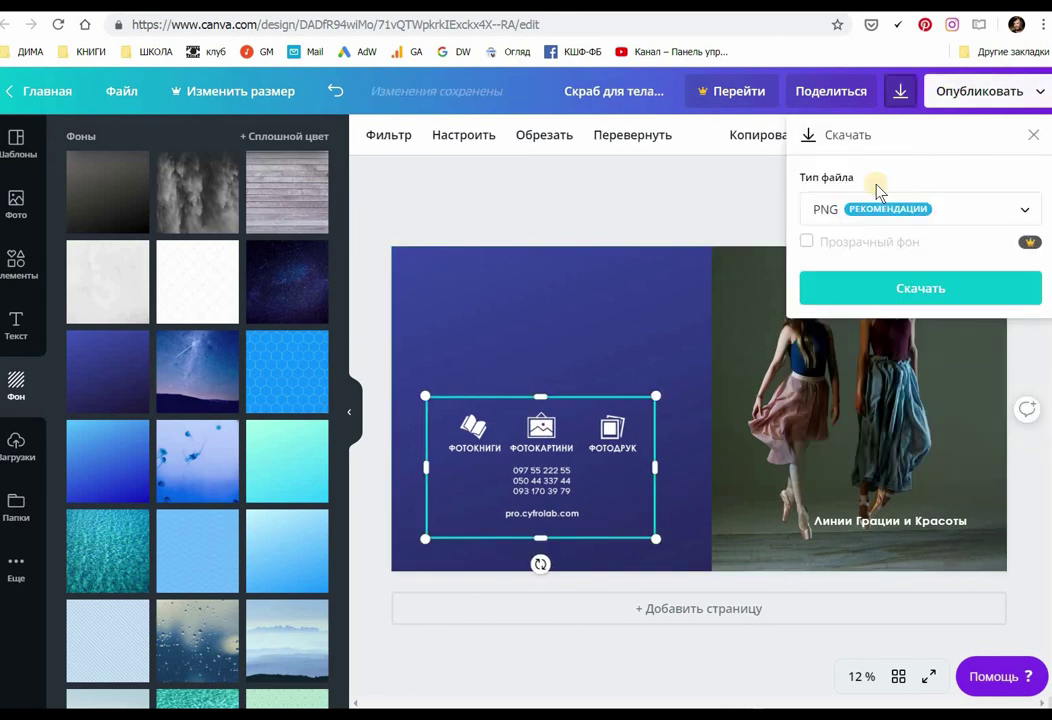
{"action": "left_click", "coordinate": [864, 207]}
{"action": "left_click", "coordinate": [846, 271]}
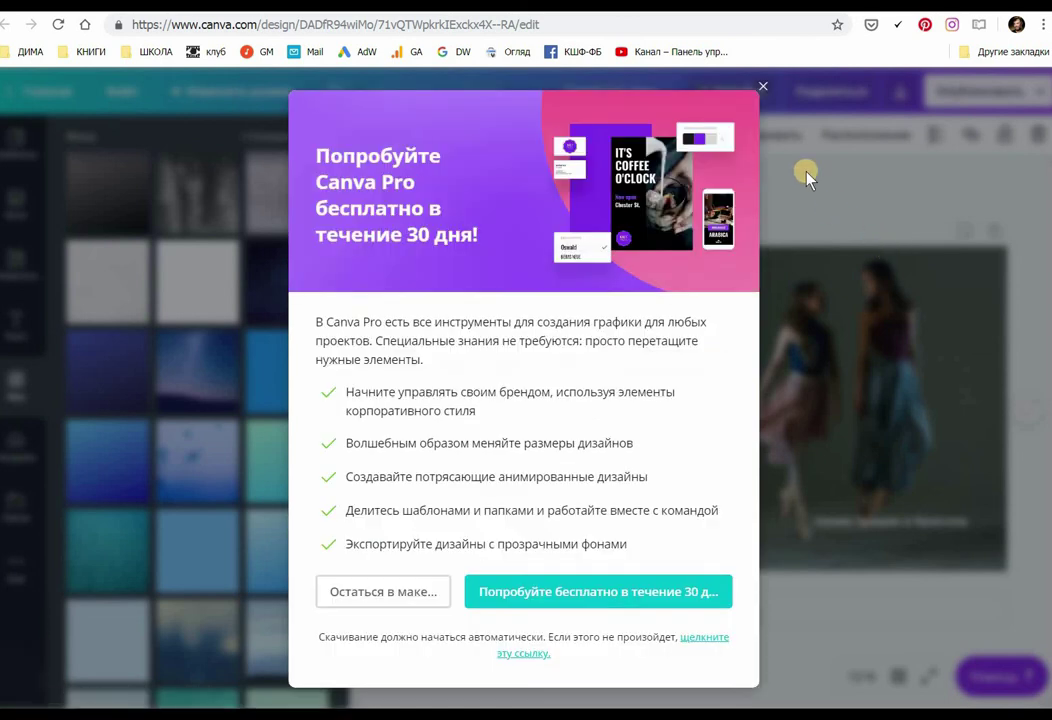
{"action": "left_click", "coordinate": [766, 89]}
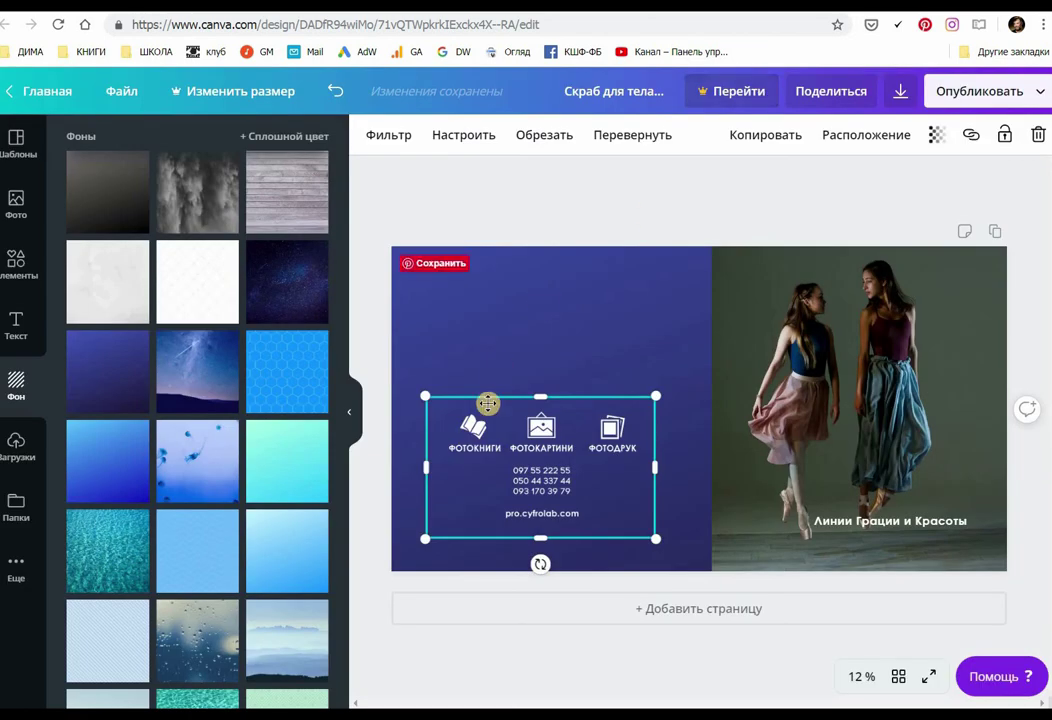
{"action": "key", "text": "alt+Tab"}
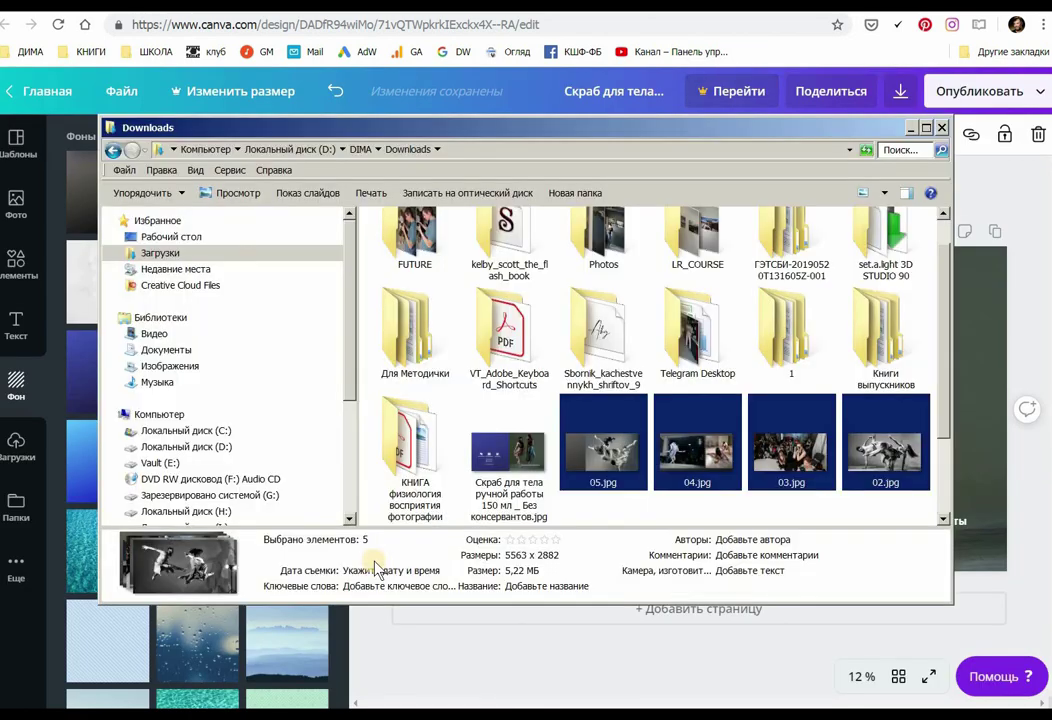
- Rename the downloaded cover image in the Downloads folder to cover.jpg
{"action": "left_click", "coordinate": [495, 500]}
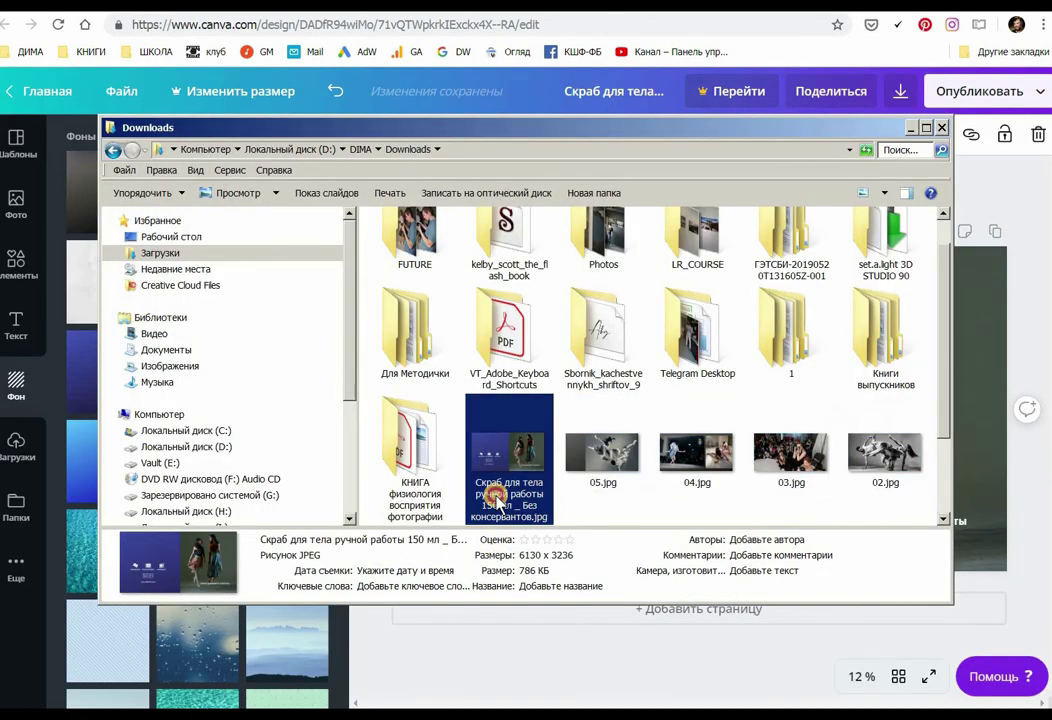
{"action": "left_click", "coordinate": [497, 503]}
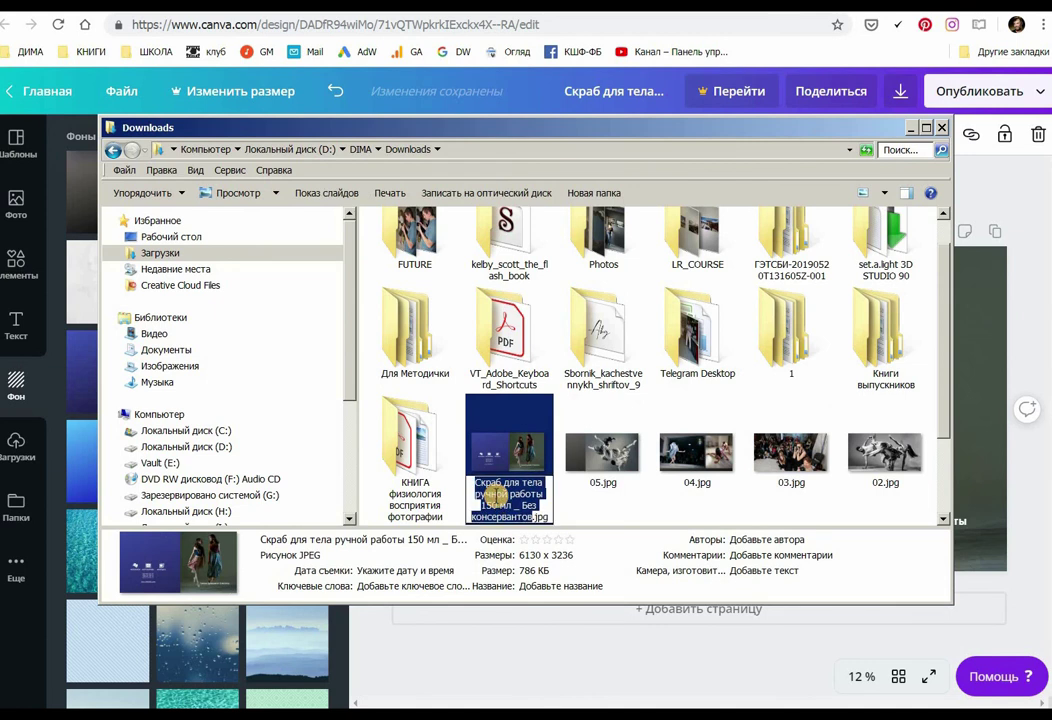
{"action": "type", "text": "0over"}
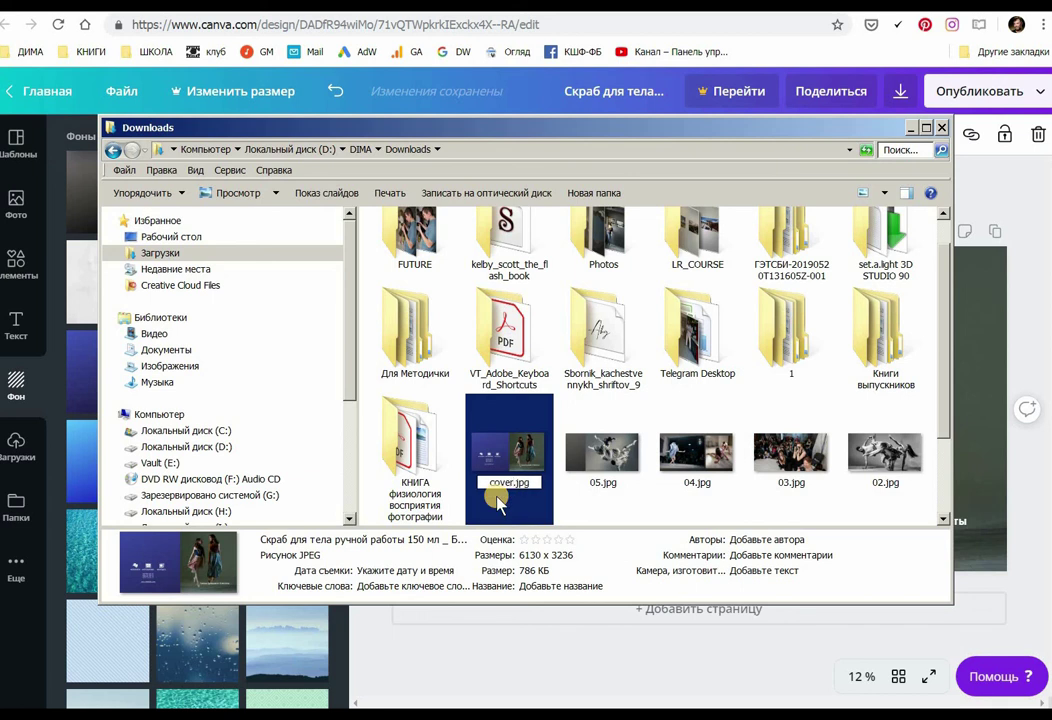
{"action": "key", "text": "Return"}
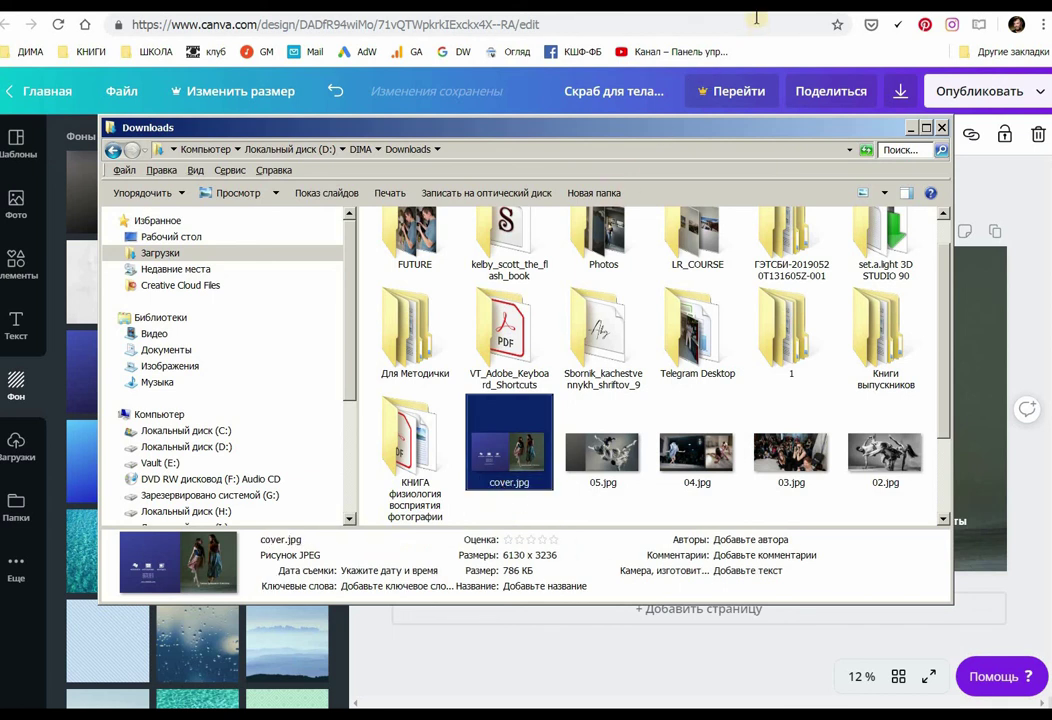
- Switch to the pro.cyfrolab order page and continue to image upload with the 23x23 cm SlimBook, 10 spreads and photo cover
{"action": "key", "text": "ctrl+Tab"}
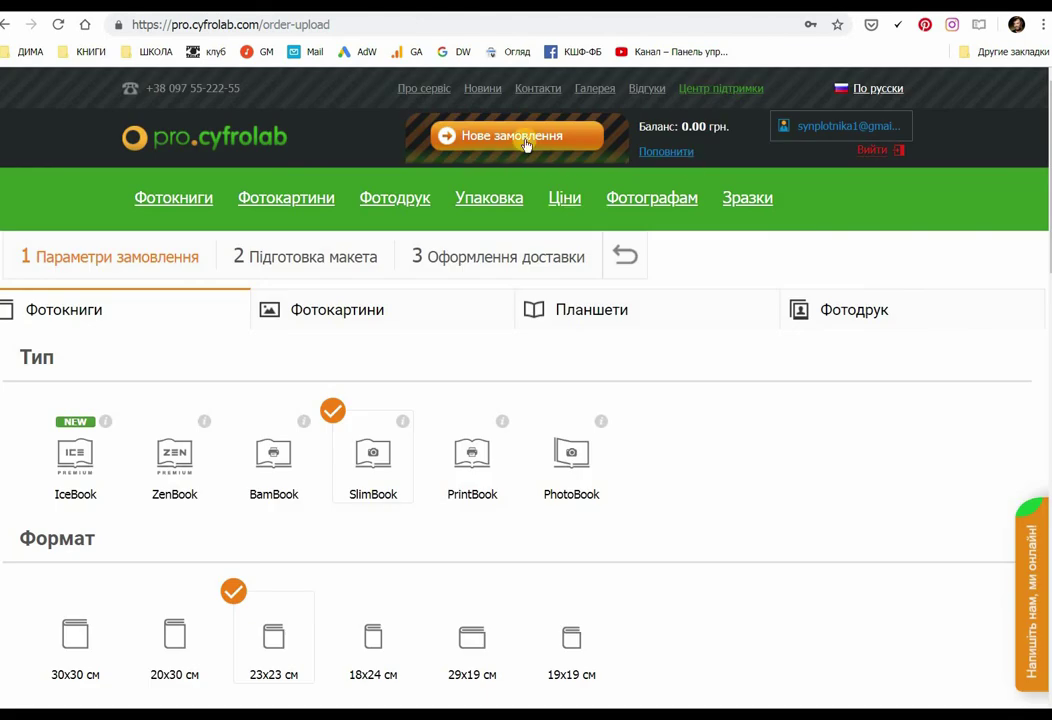
{"action": "scroll", "coordinate": [369, 502], "scroll_direction": "down", "scroll_amount": 2}
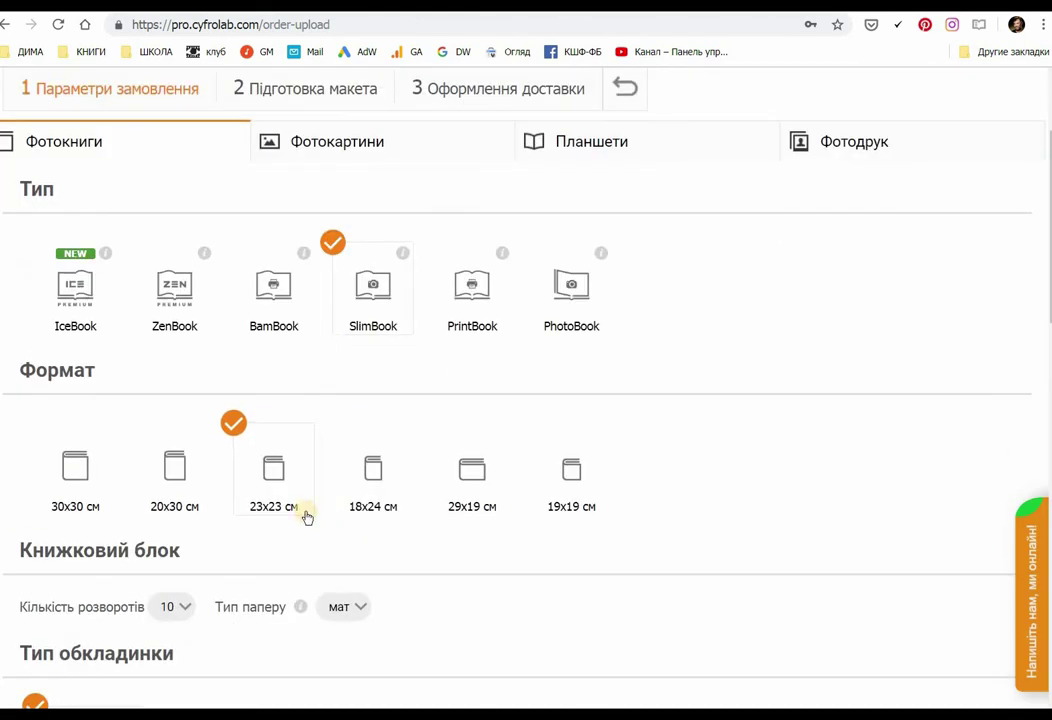
{"action": "scroll", "coordinate": [281, 515], "scroll_direction": "down", "scroll_amount": 3}
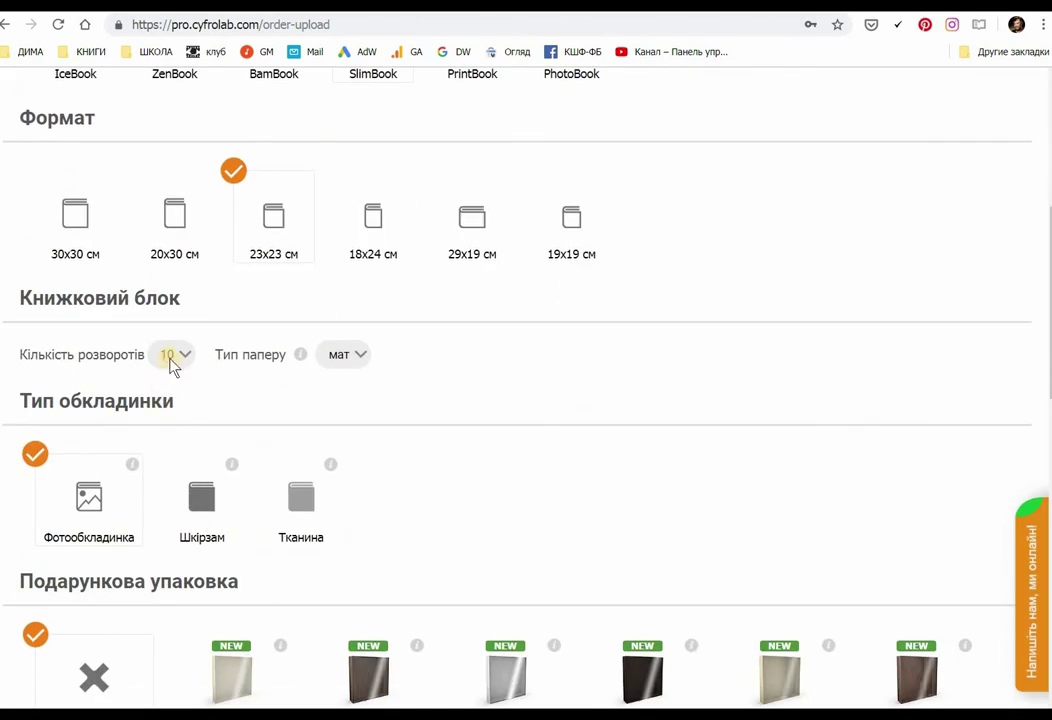
{"action": "left_click", "coordinate": [170, 358]}
{"action": "left_click", "coordinate": [169, 358]}
{"action": "scroll", "coordinate": [80, 490], "scroll_direction": "down", "scroll_amount": 6}
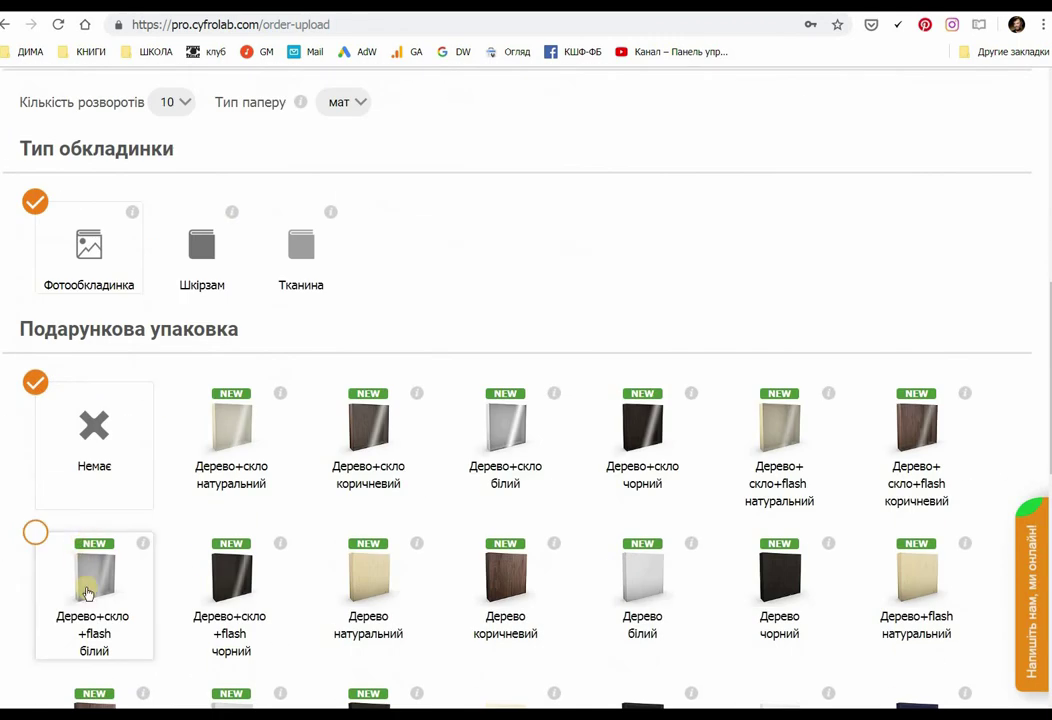
{"action": "scroll", "coordinate": [90, 540], "scroll_direction": "down", "scroll_amount": 4}
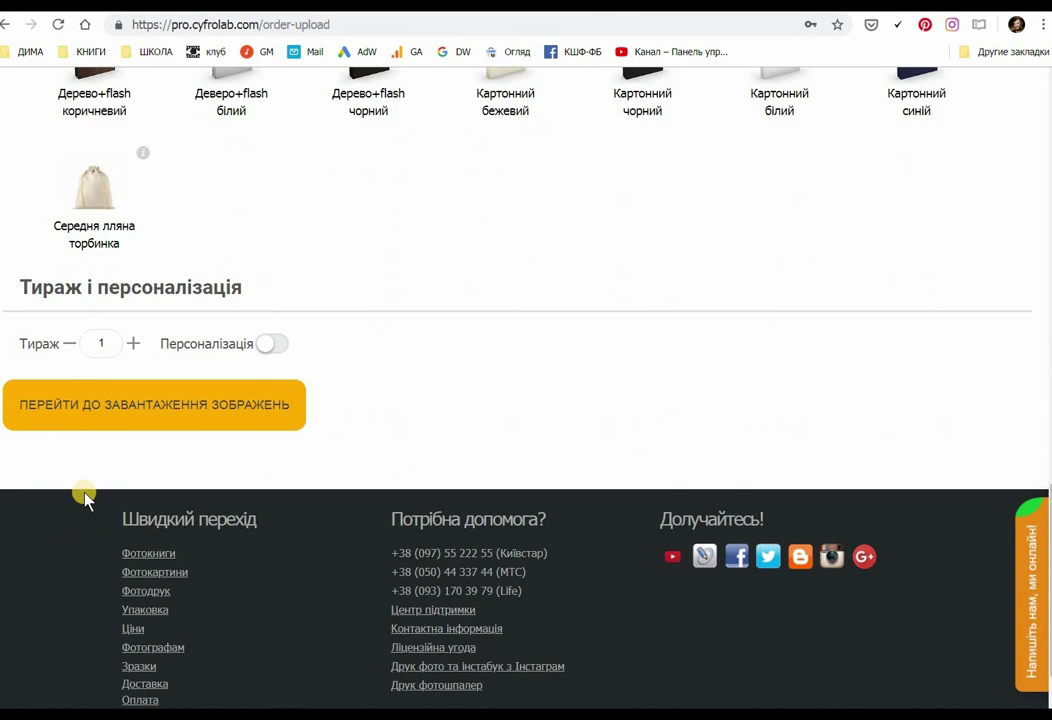
{"action": "left_click", "coordinate": [120, 421]}
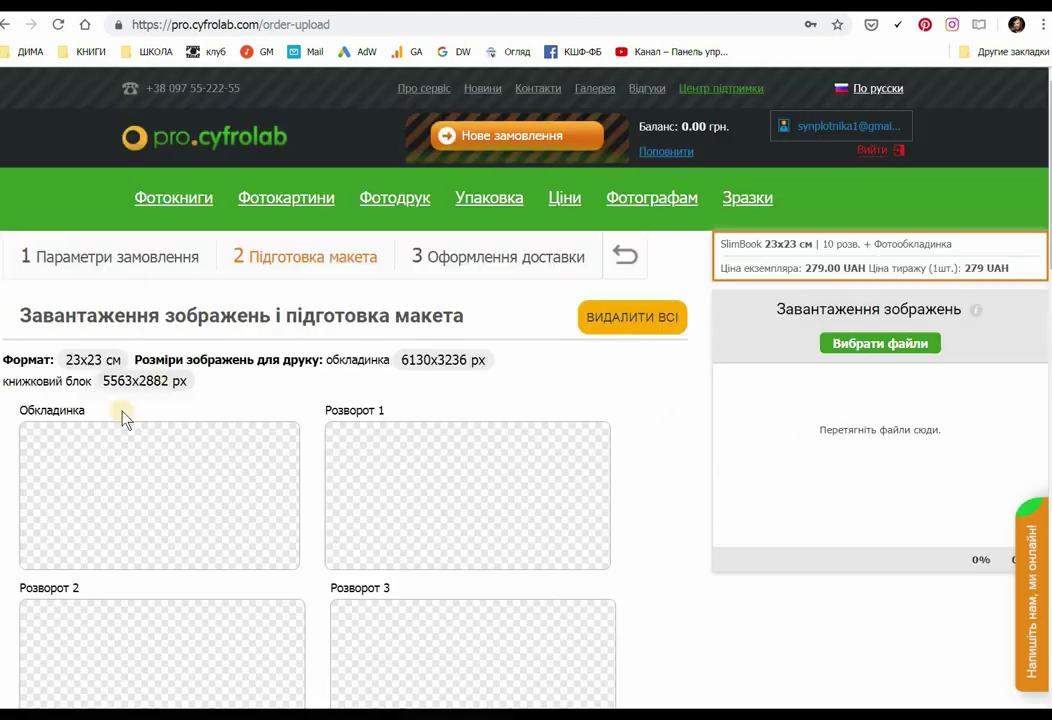
- Upload cover.jpg and the spreads 01.jpg to 05.jpg from the Downloads folder to the photobook layout
{"action": "left_click", "coordinate": [842, 345]}
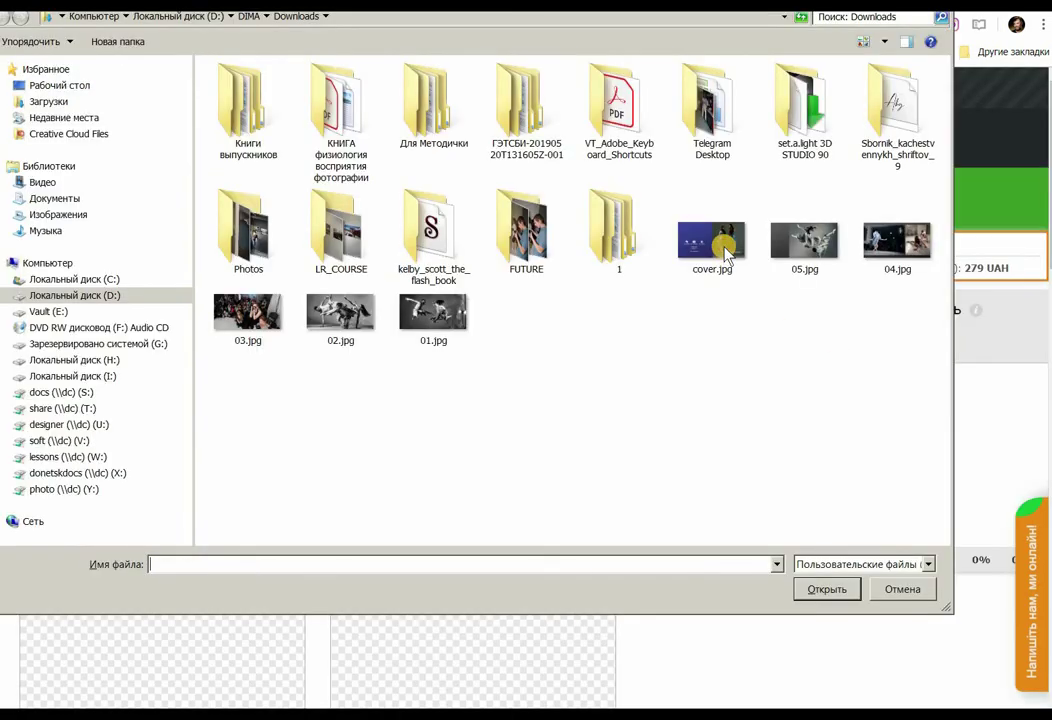
{"action": "left_click", "coordinate": [720, 262]}
{"action": "left_click", "coordinate": [437, 316], "text": "shift"}
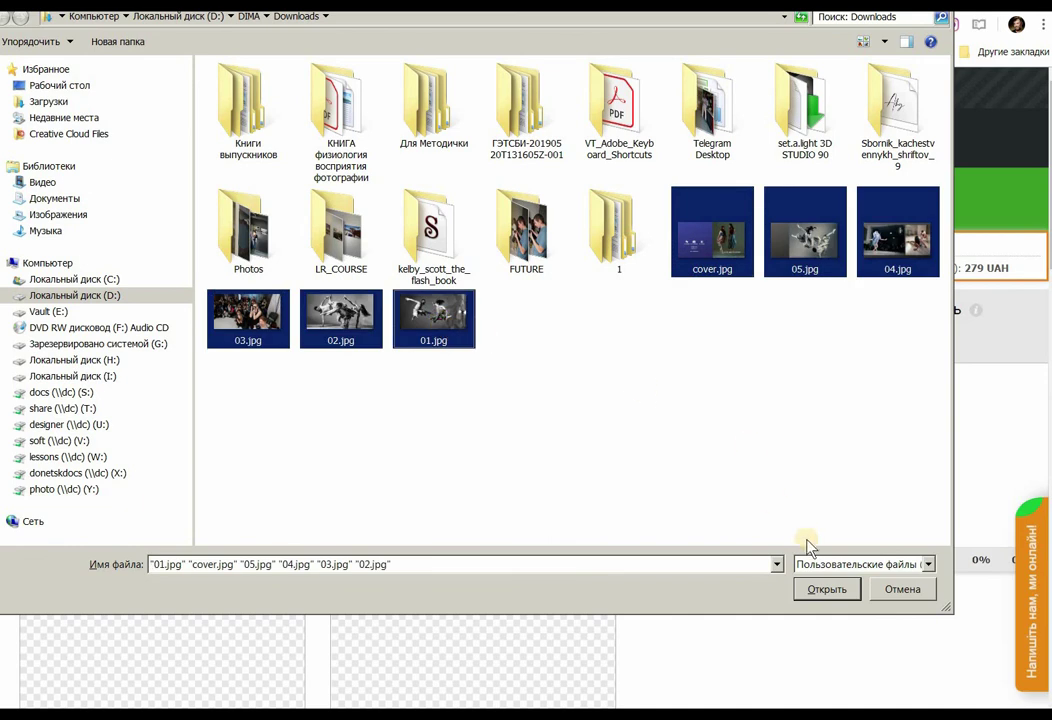
{"action": "left_click", "coordinate": [828, 592]}
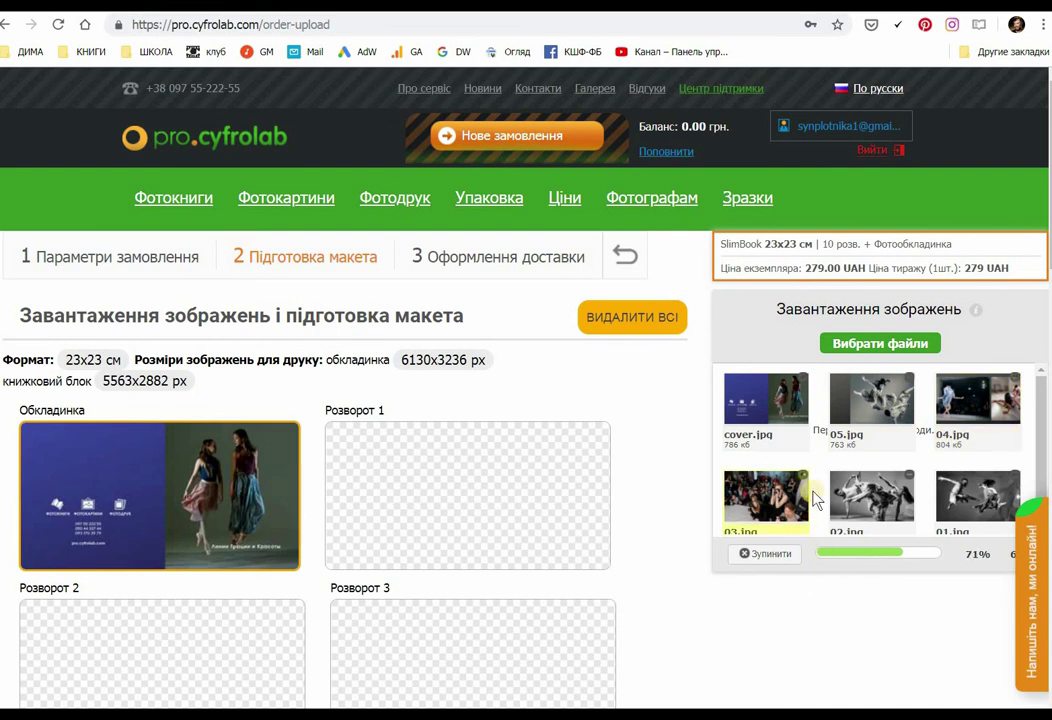
{"action": "scroll", "coordinate": [508, 500], "scroll_direction": "down", "scroll_amount": 2}
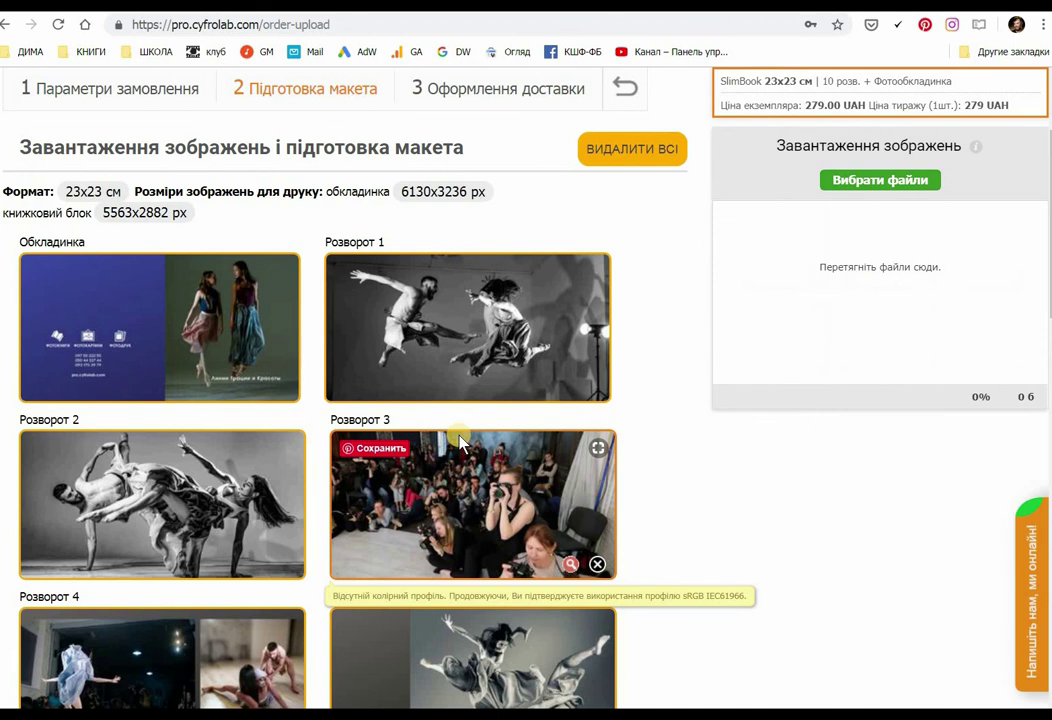